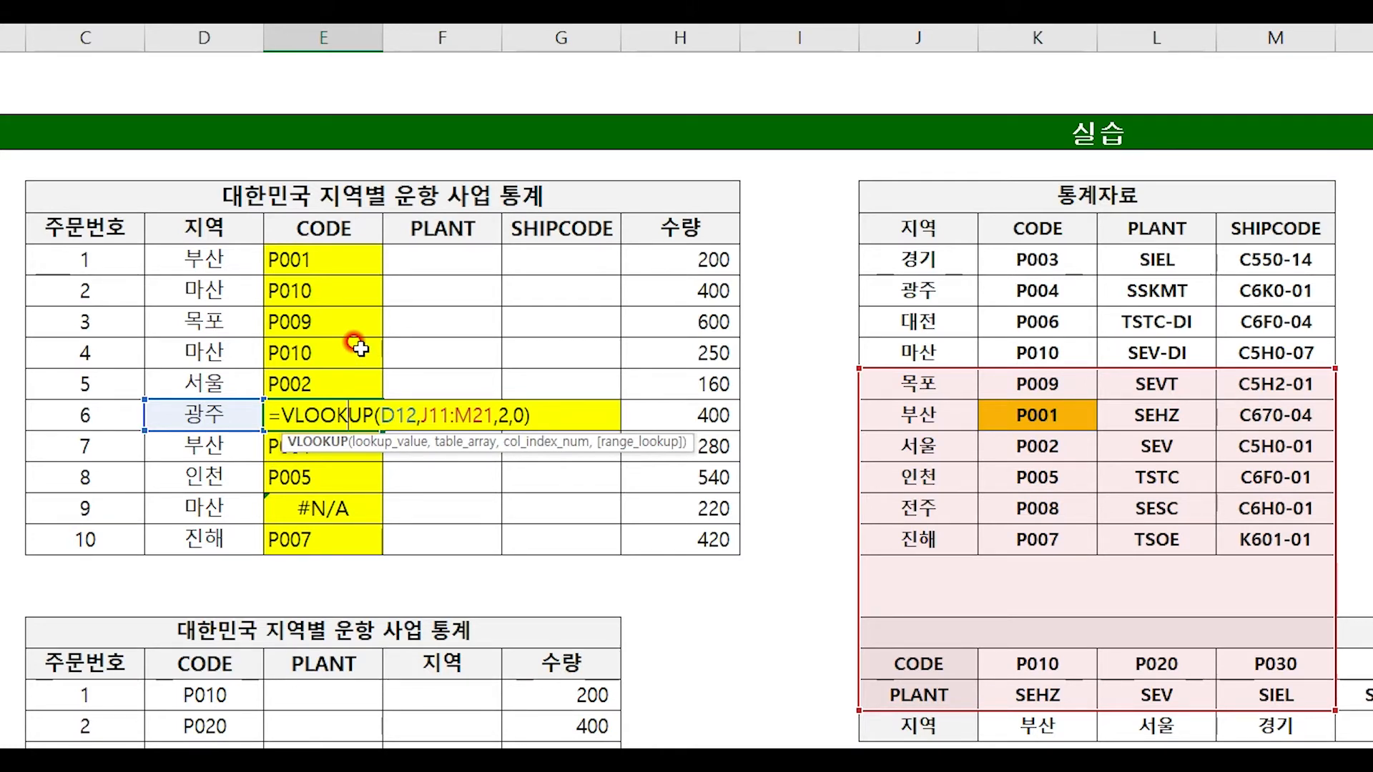
Make the table range absolute as $J$6:$M$16 in order 1's CODE formula and fill it down to order 10.
key("ctrl+Return")
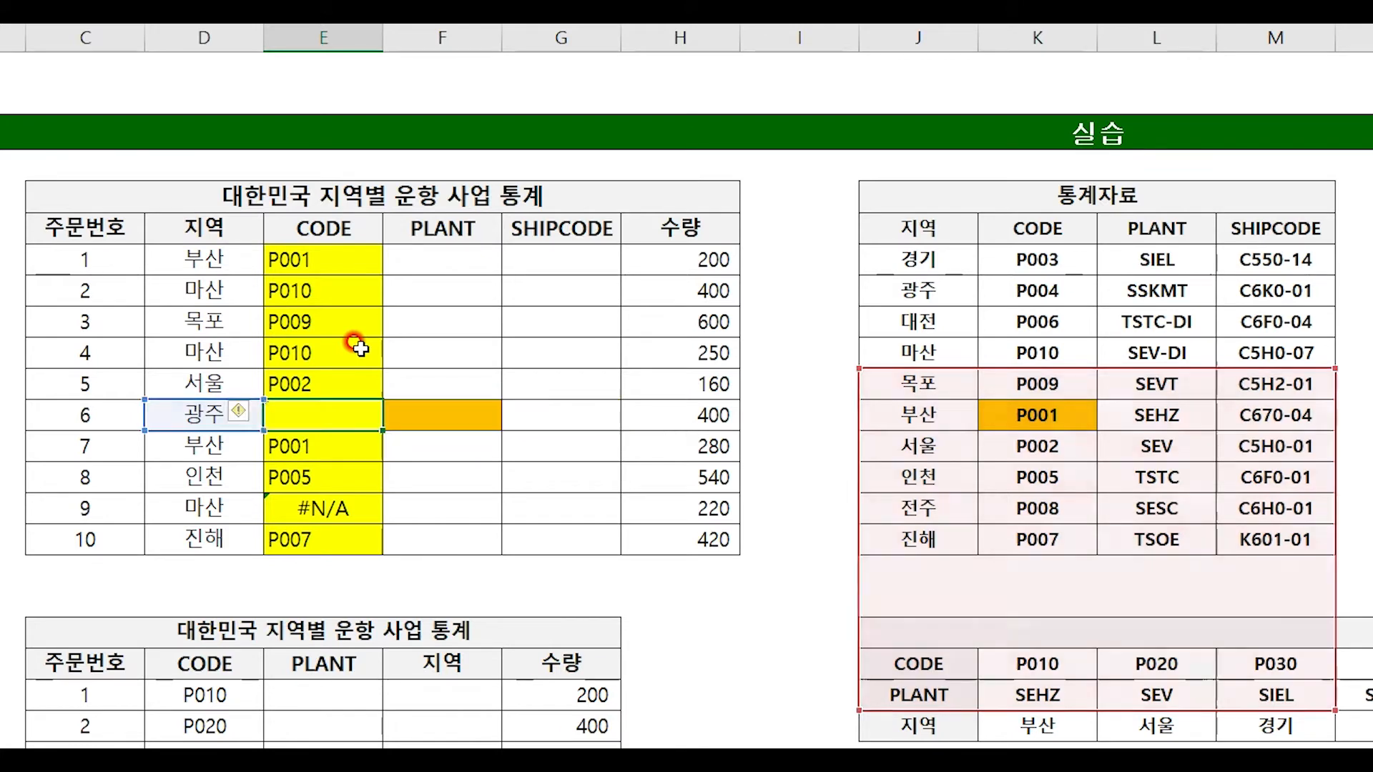
double_click(323, 272)
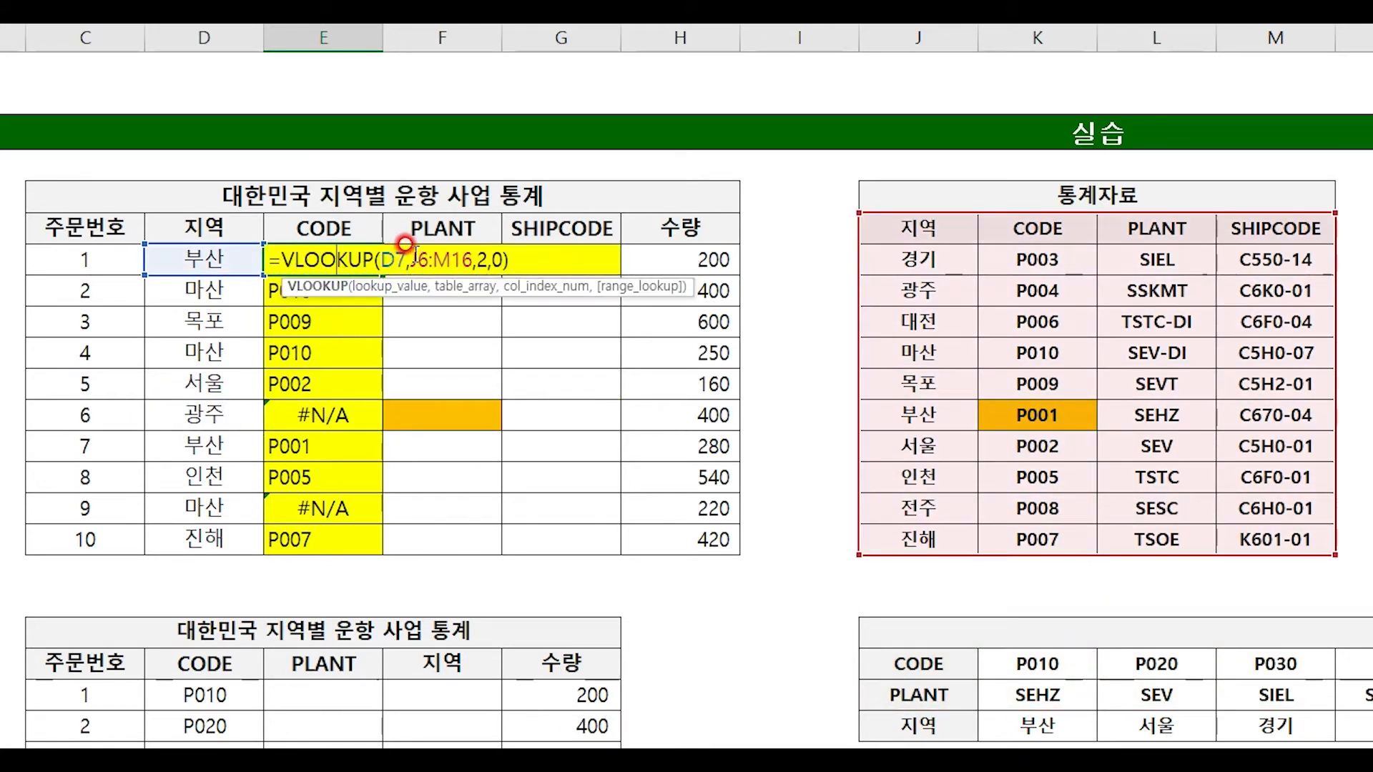
left_click_drag(431, 254, 472, 258)
key("F4")
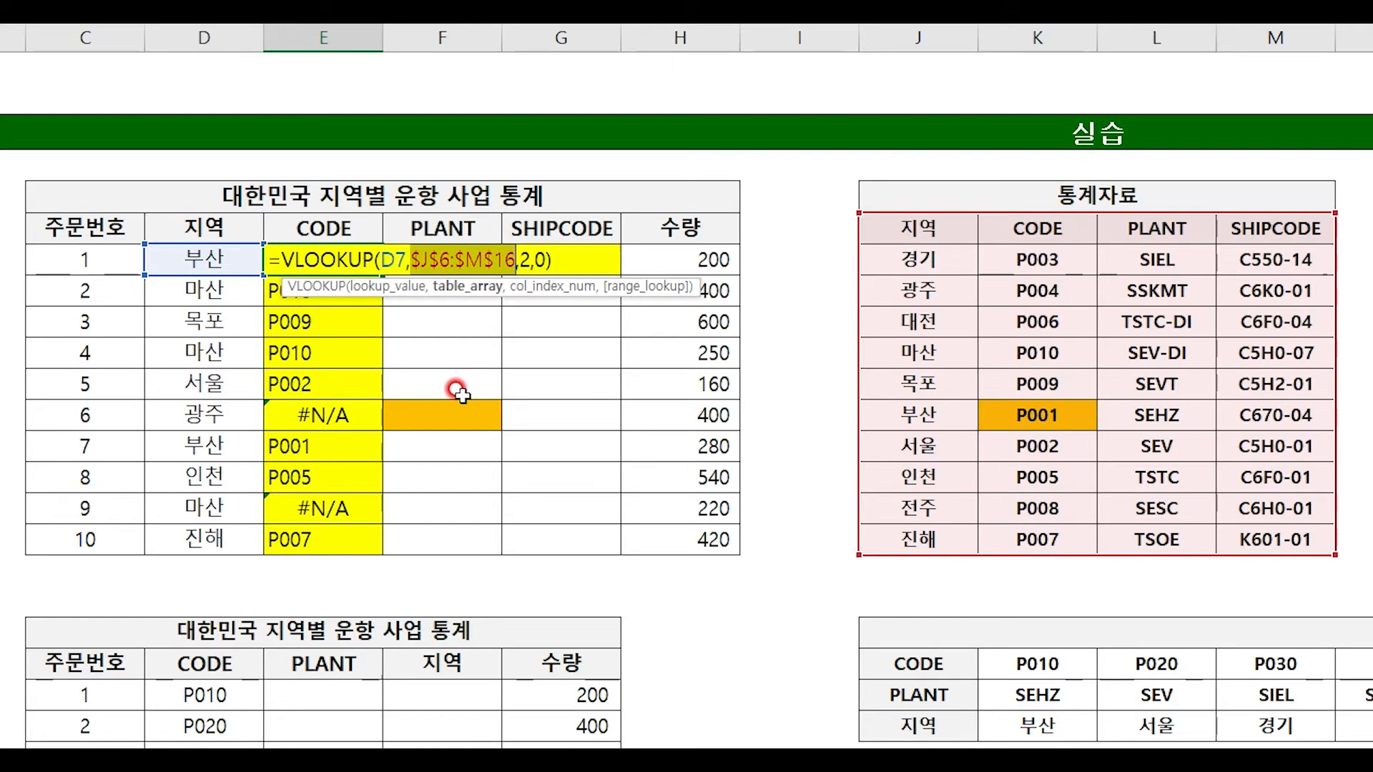
key("Return")
left_click(361, 257)
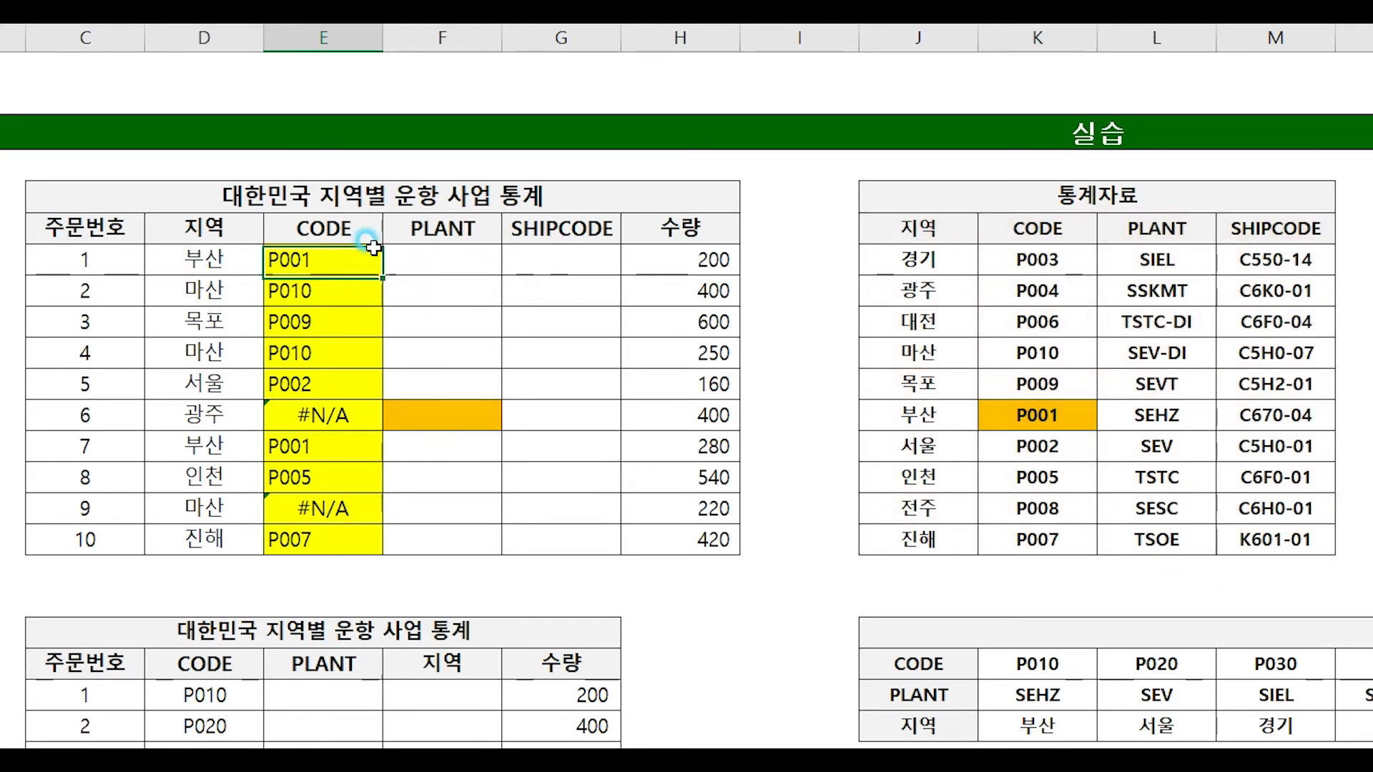
left_click_drag(382, 271, 356, 552)
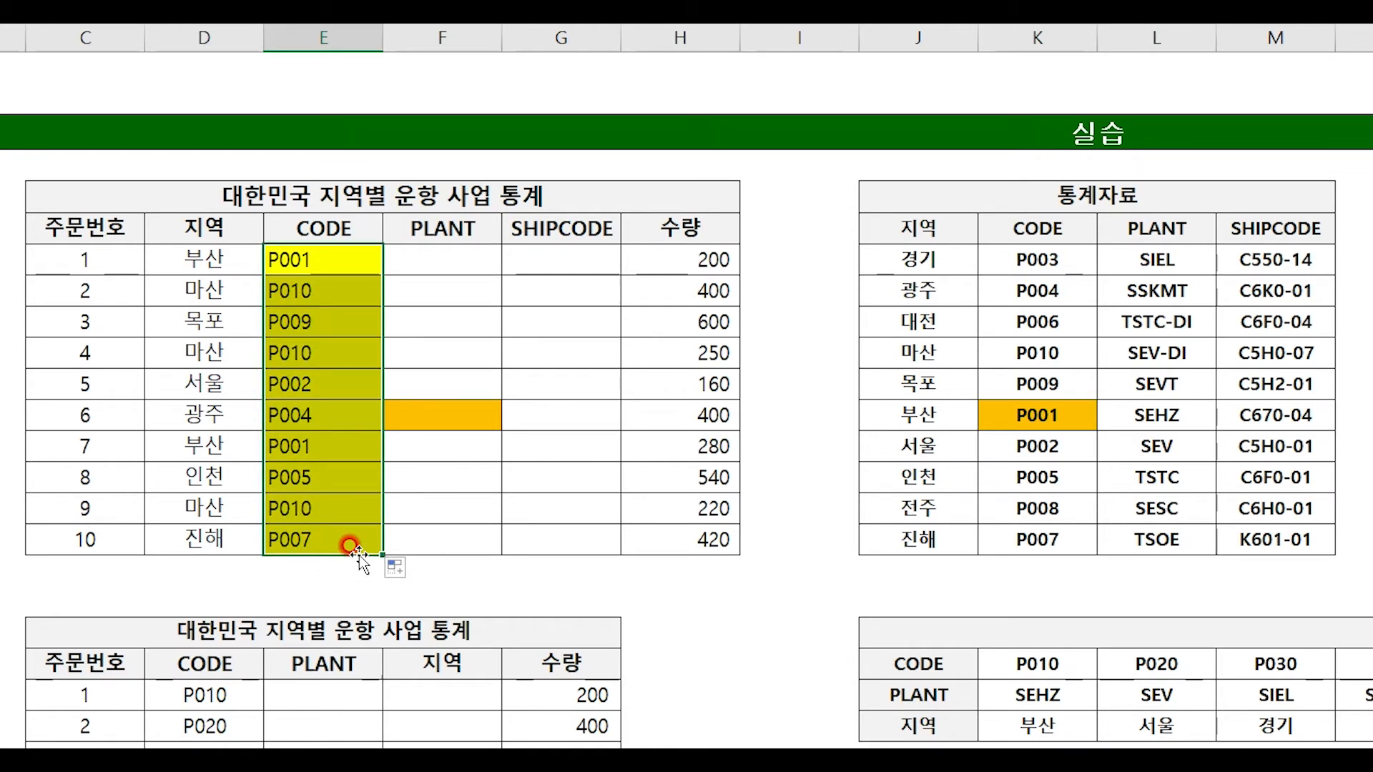
Inspect the lookup value and the fixed table range in the CODE formulas of orders 6, 1 and 5.
double_click(333, 422)
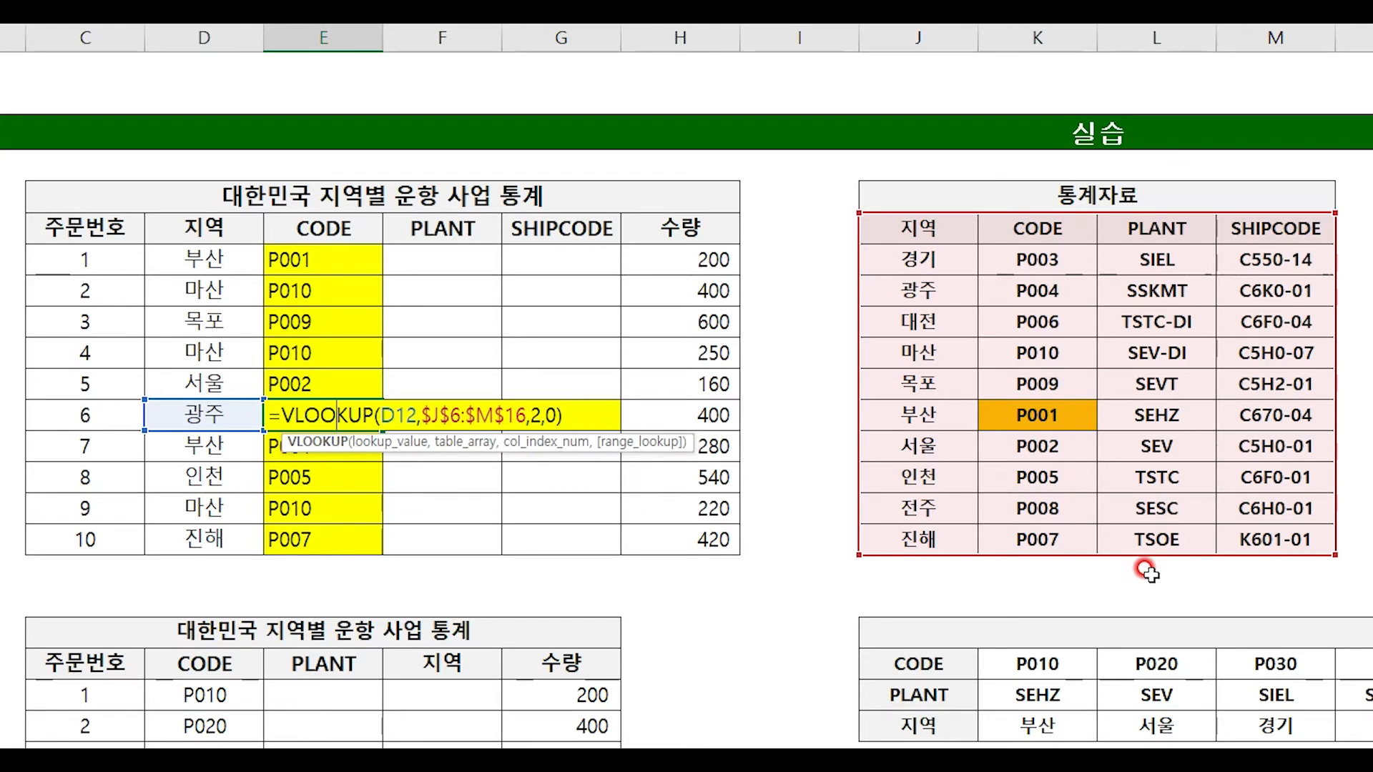
key("ctrl+Return")
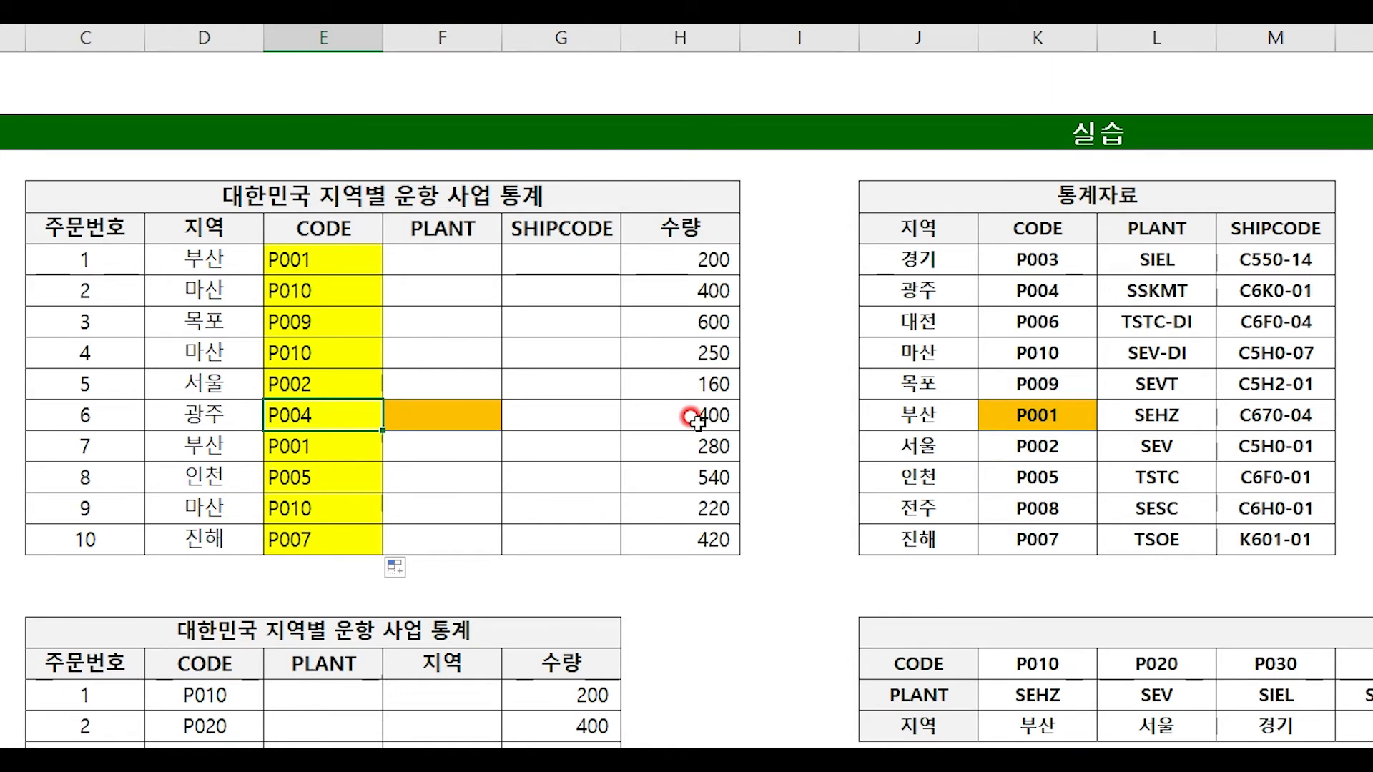
double_click(318, 266)
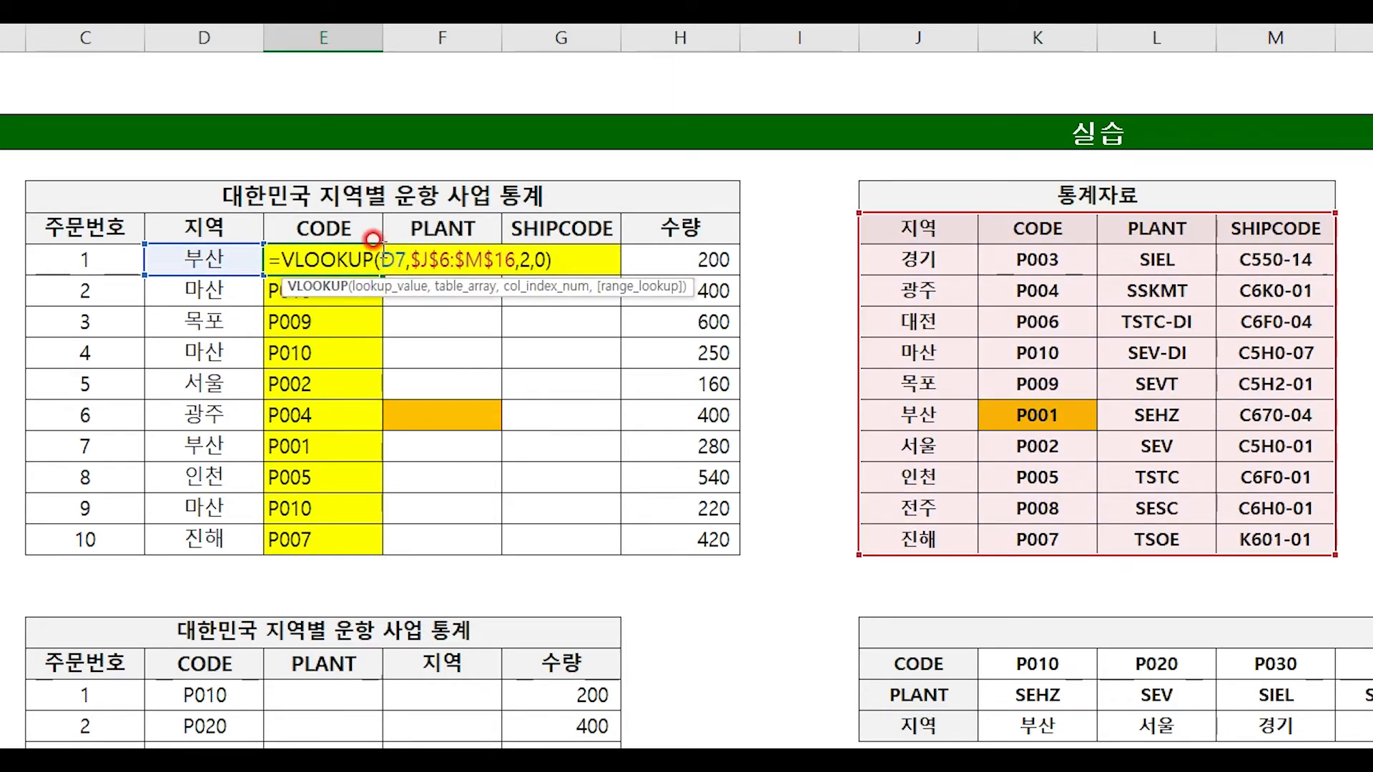
double_click(394, 266)
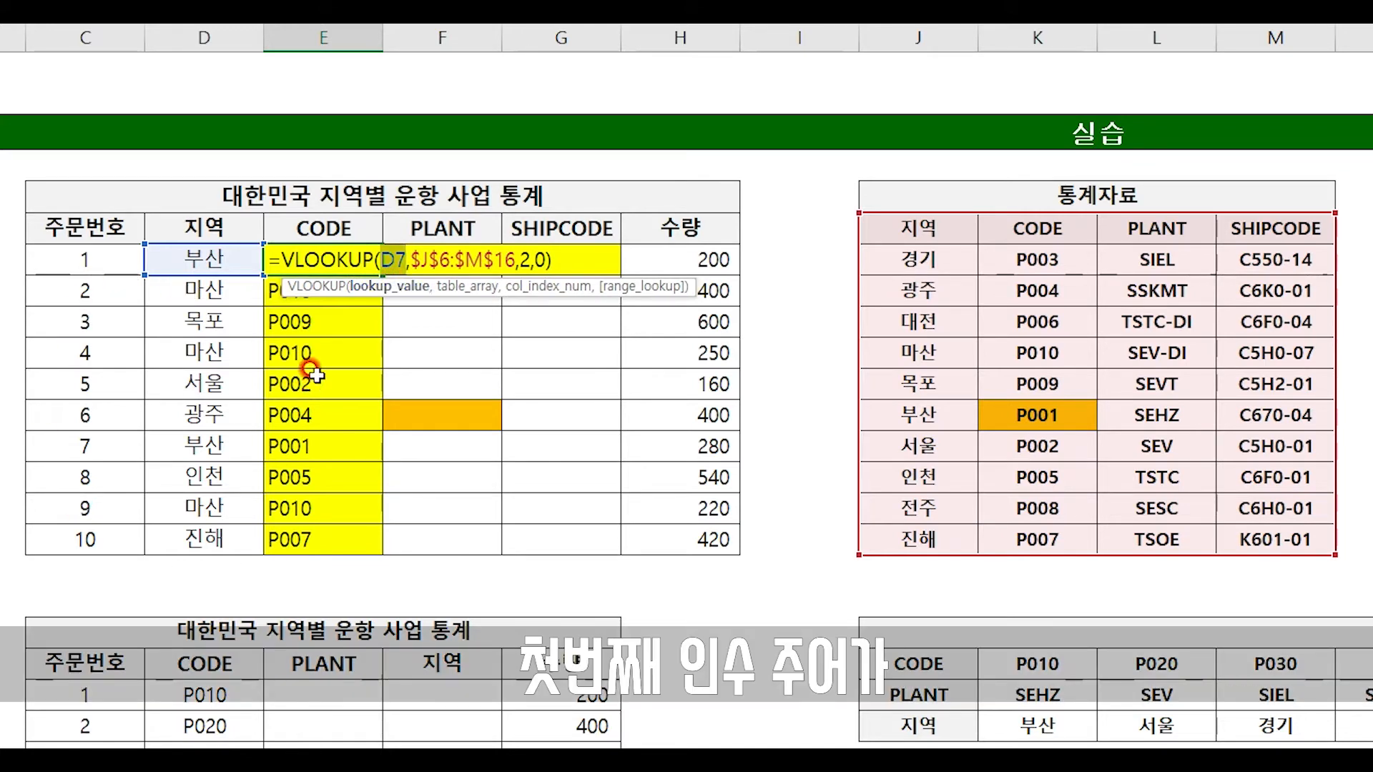
left_click(300, 327)
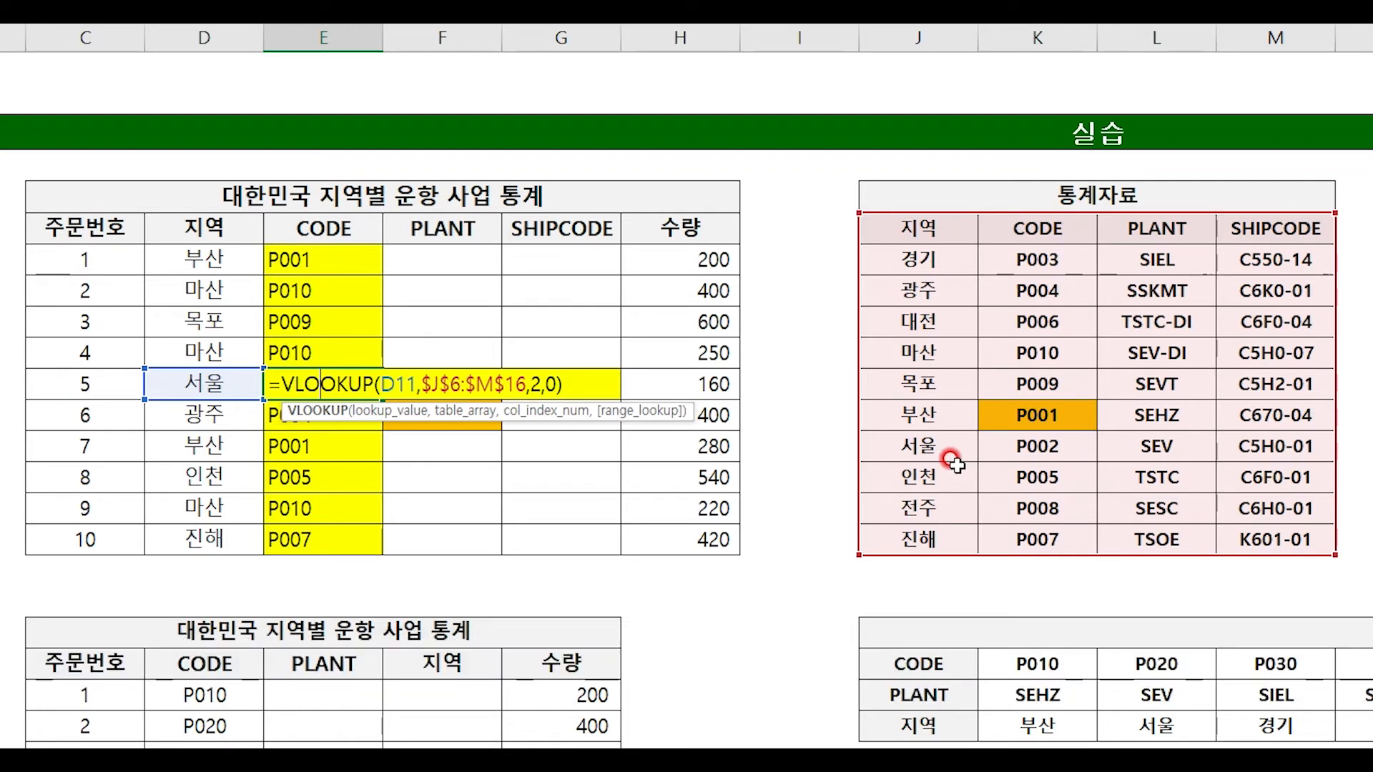
left_click(357, 260)
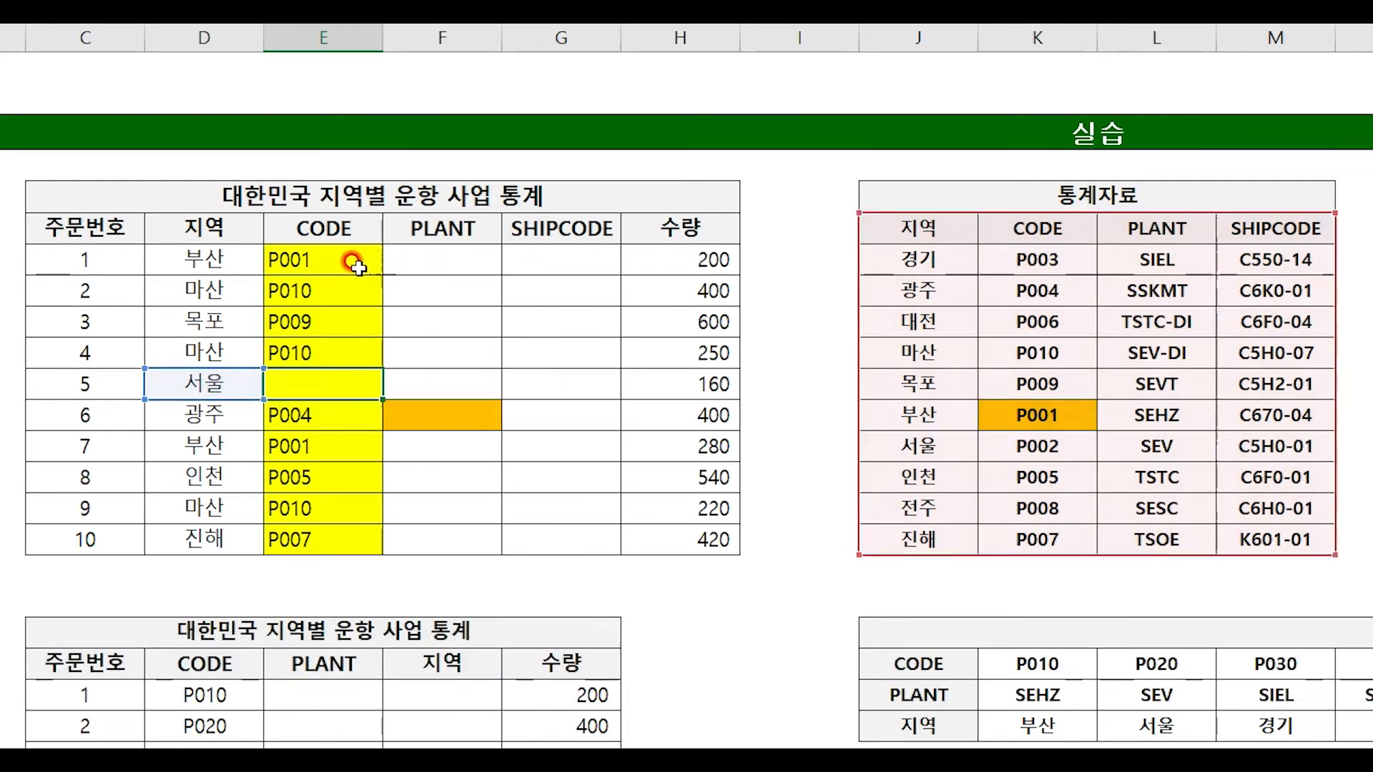
Compare order 1's VLOOKUP formula with the 부산 entry in the statistics table's 지역 column.
double_click(350, 260)
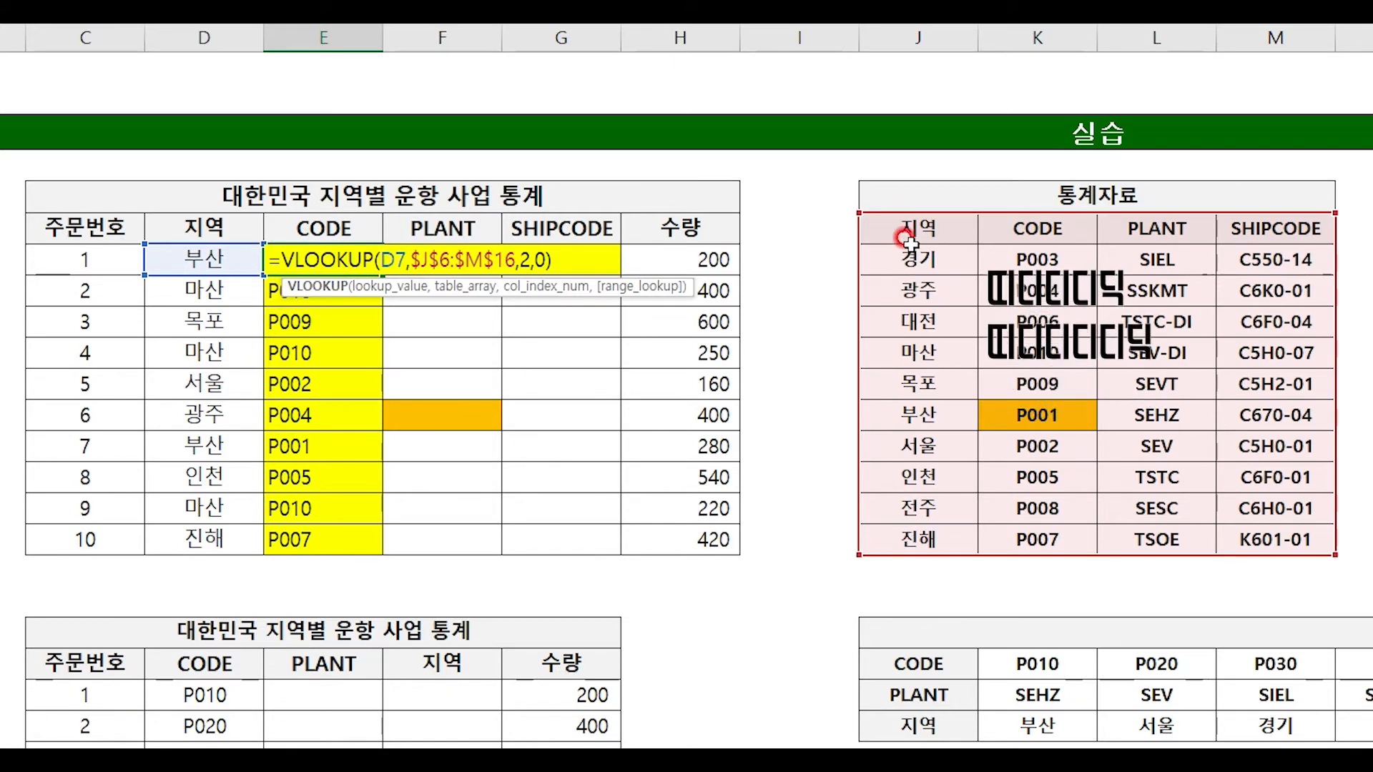
left_click_drag(911, 480, 908, 520)
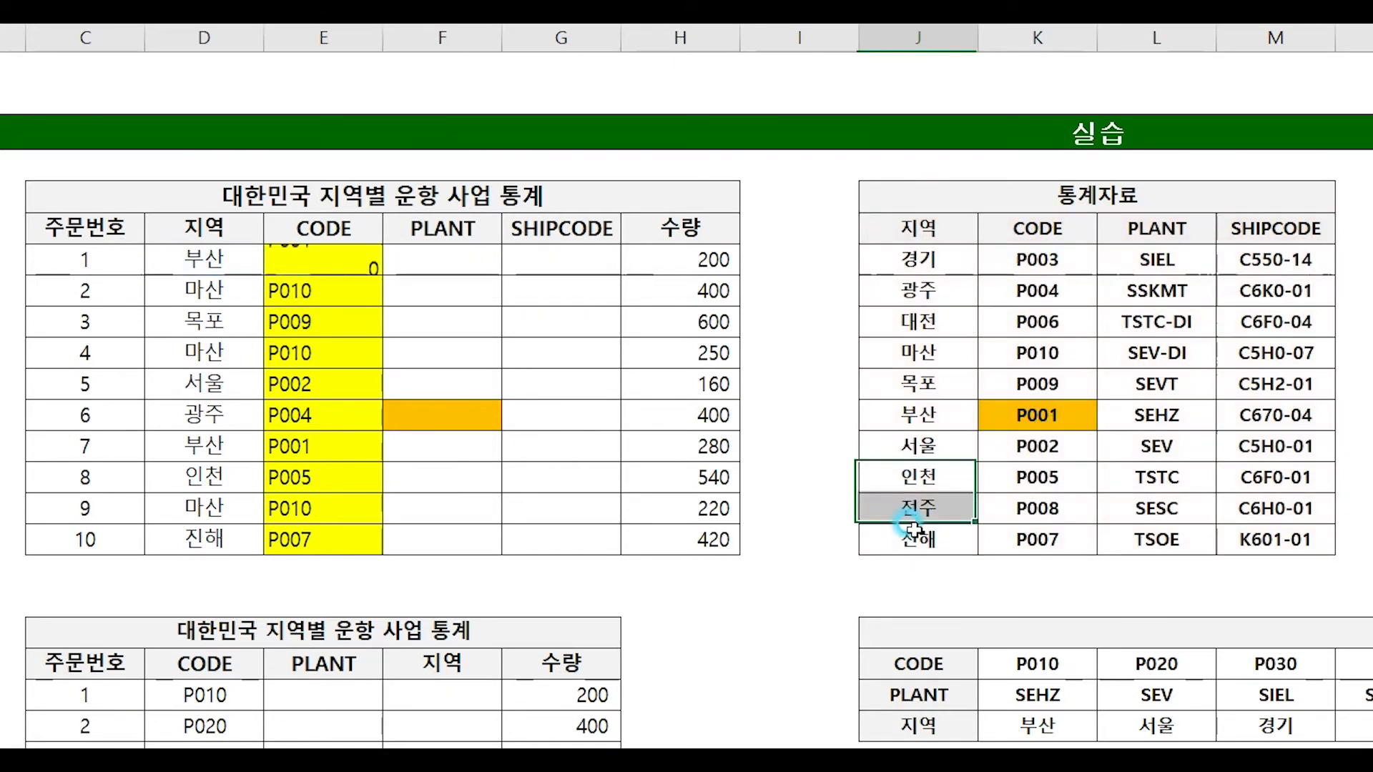
left_click(916, 415)
left_click(916, 414)
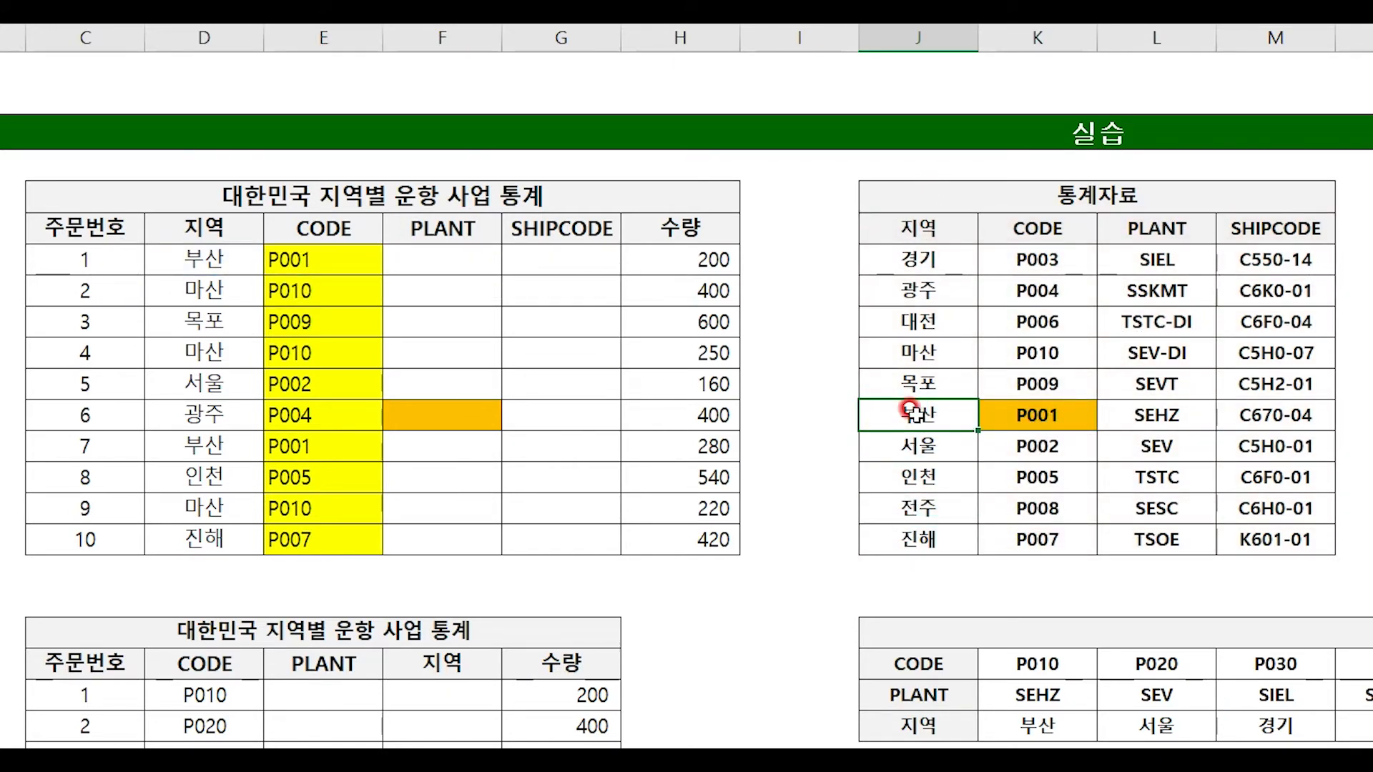
double_click(363, 252)
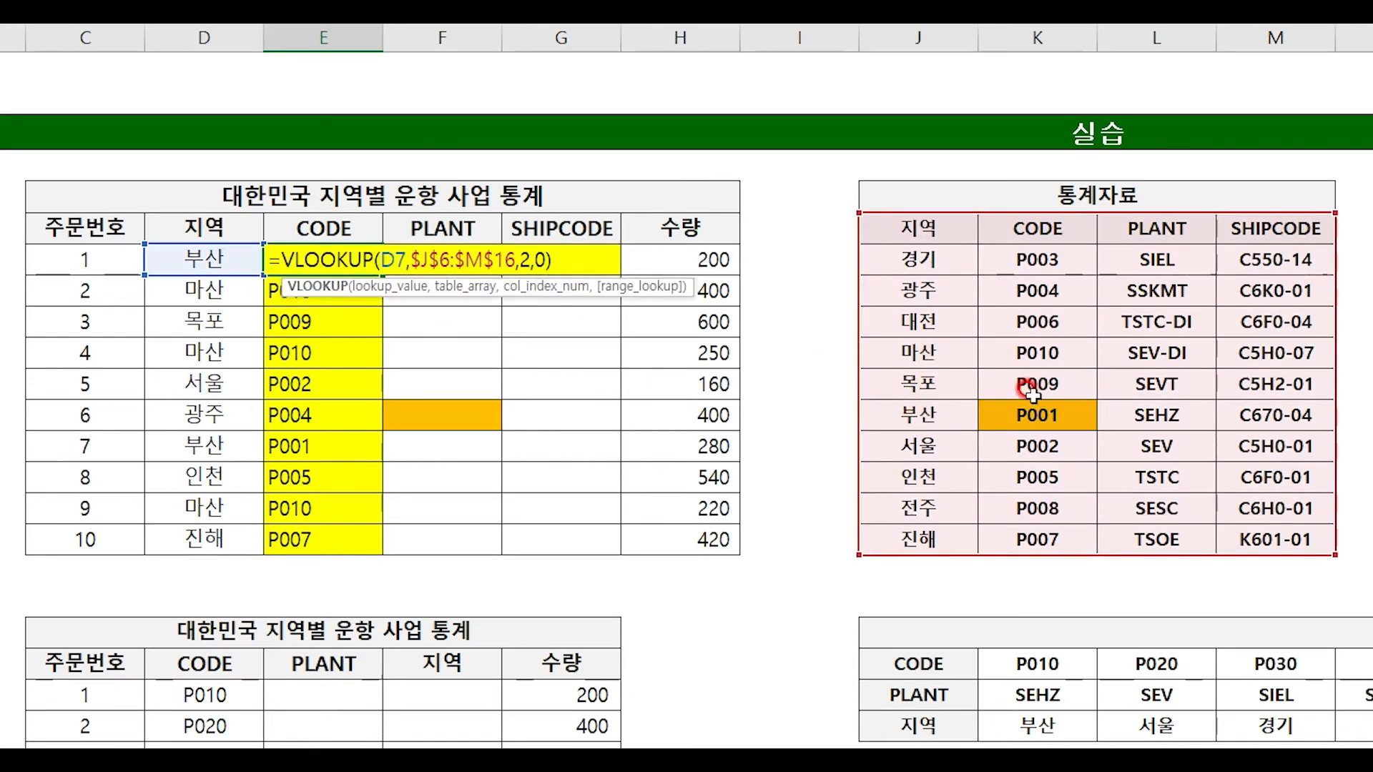
key("Return")
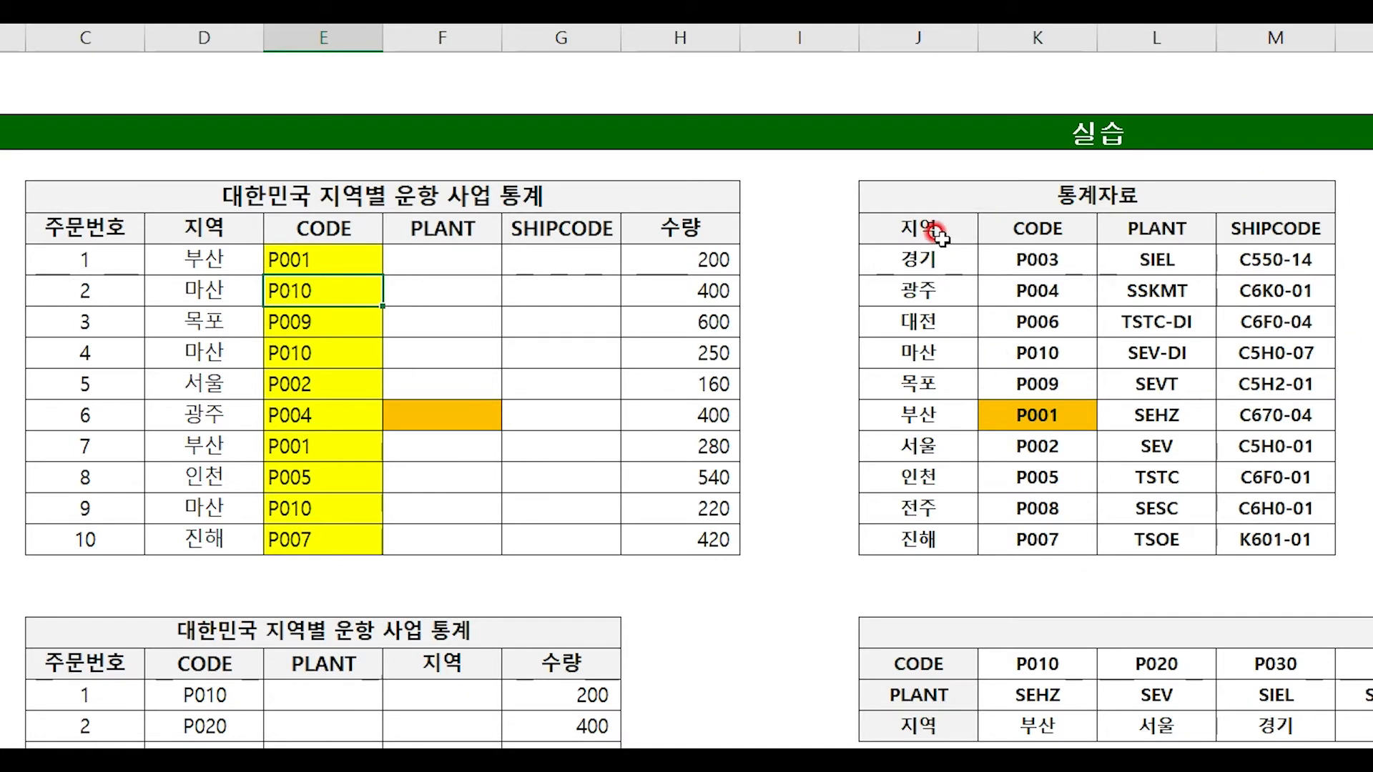
Clear the statistics table's 지역 column, J6:J16, and undo the deletion.
left_click_drag(938, 235, 932, 530)
key("Delete")
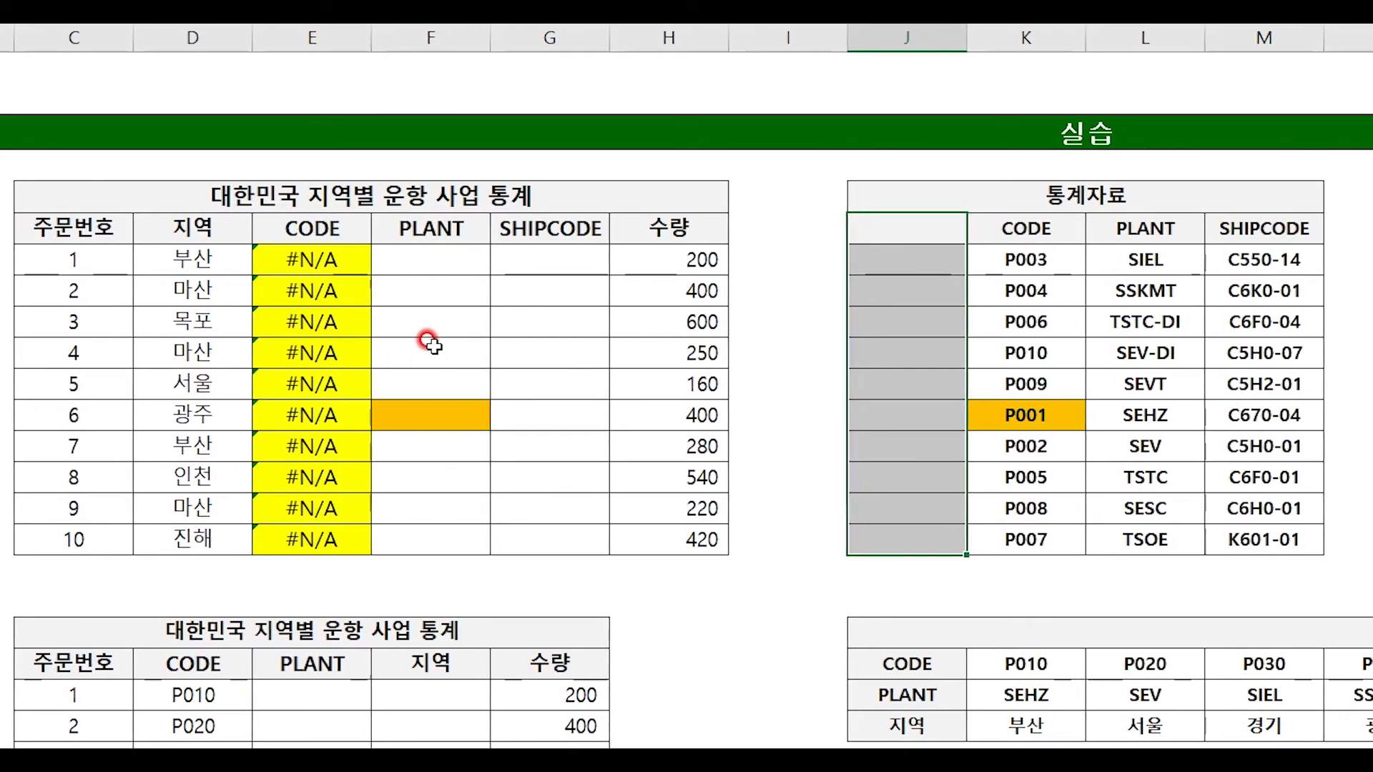
key("ctrl+z")
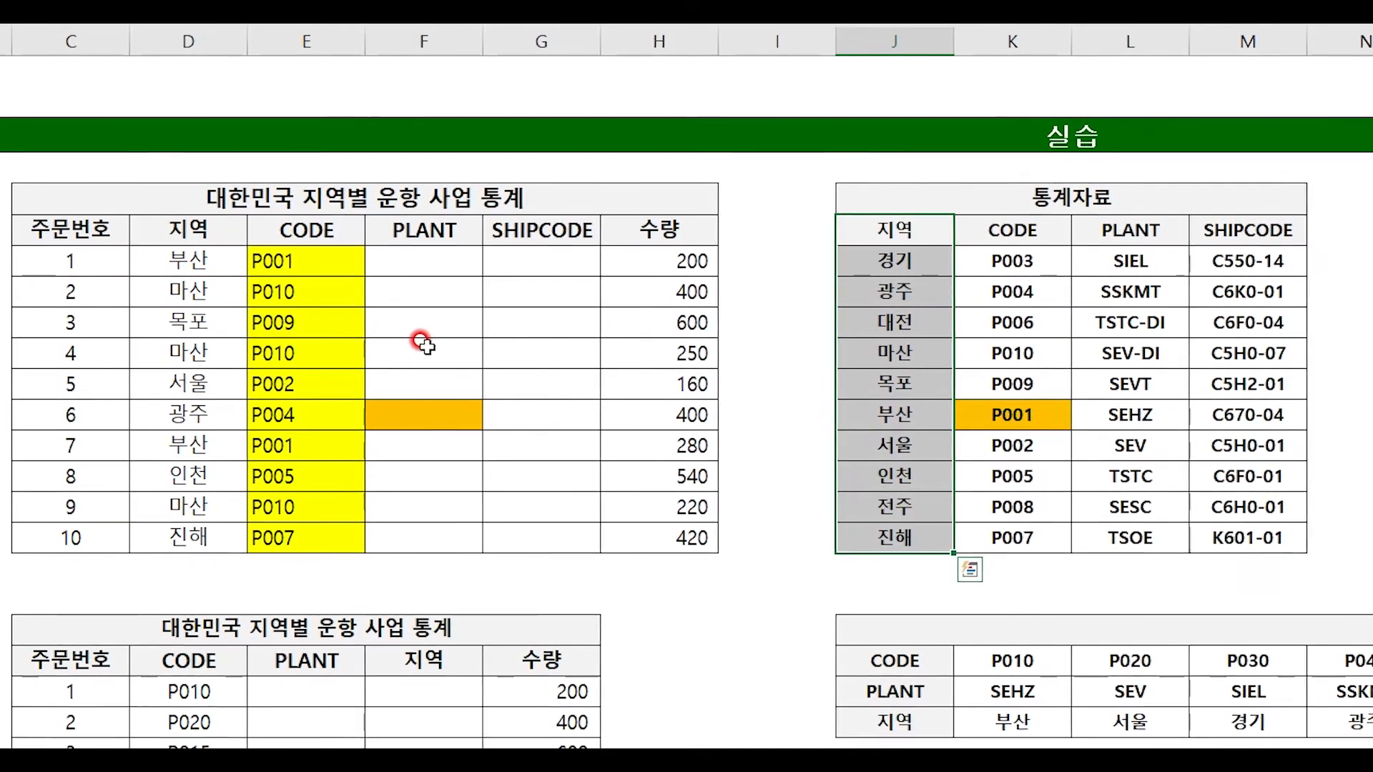
Compare the 지역 to SHIPCODE columns of the order table with those of the statistics table.
mouse_move(188, 230)
left_mouse_down()
mouse_move(547, 474)
mouse_move(561, 504)
left_mouse_up()
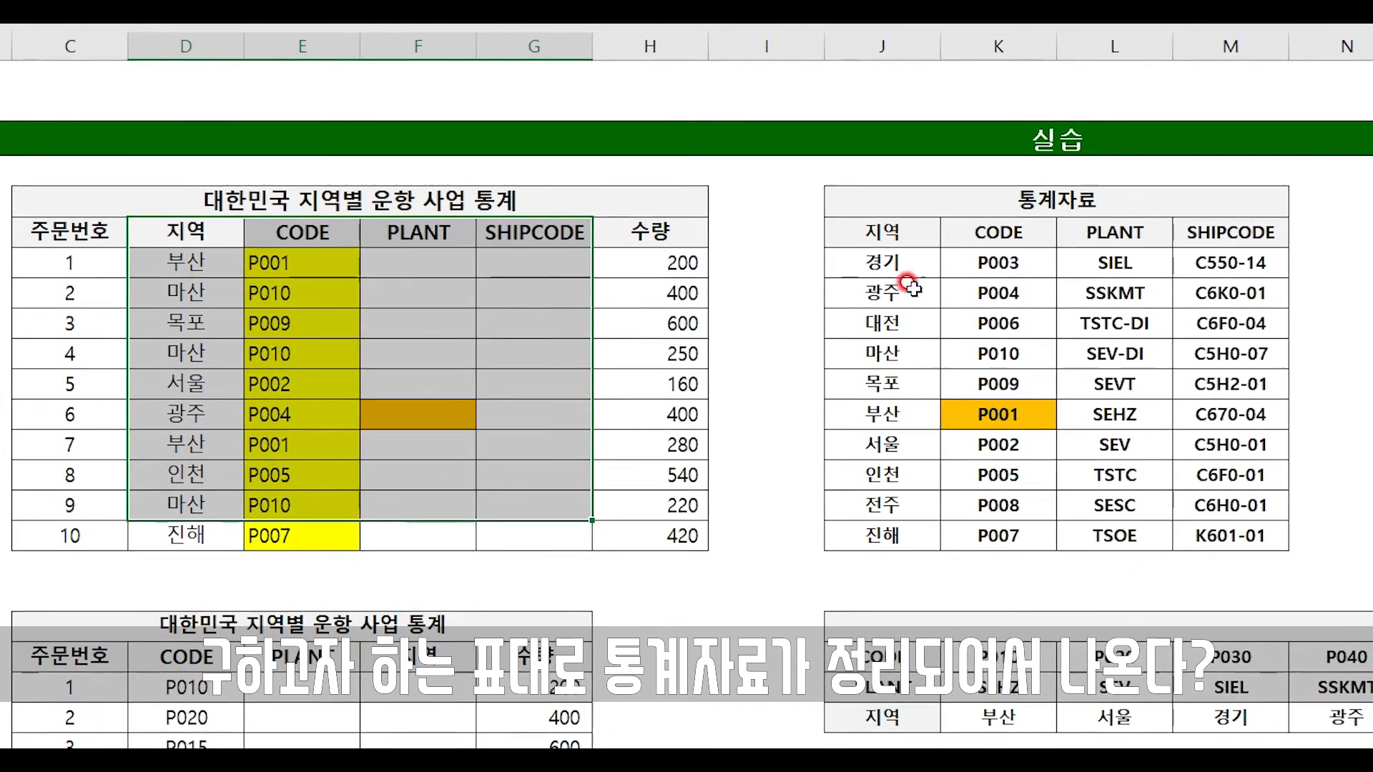
left_click_drag(883, 232, 1219, 506)
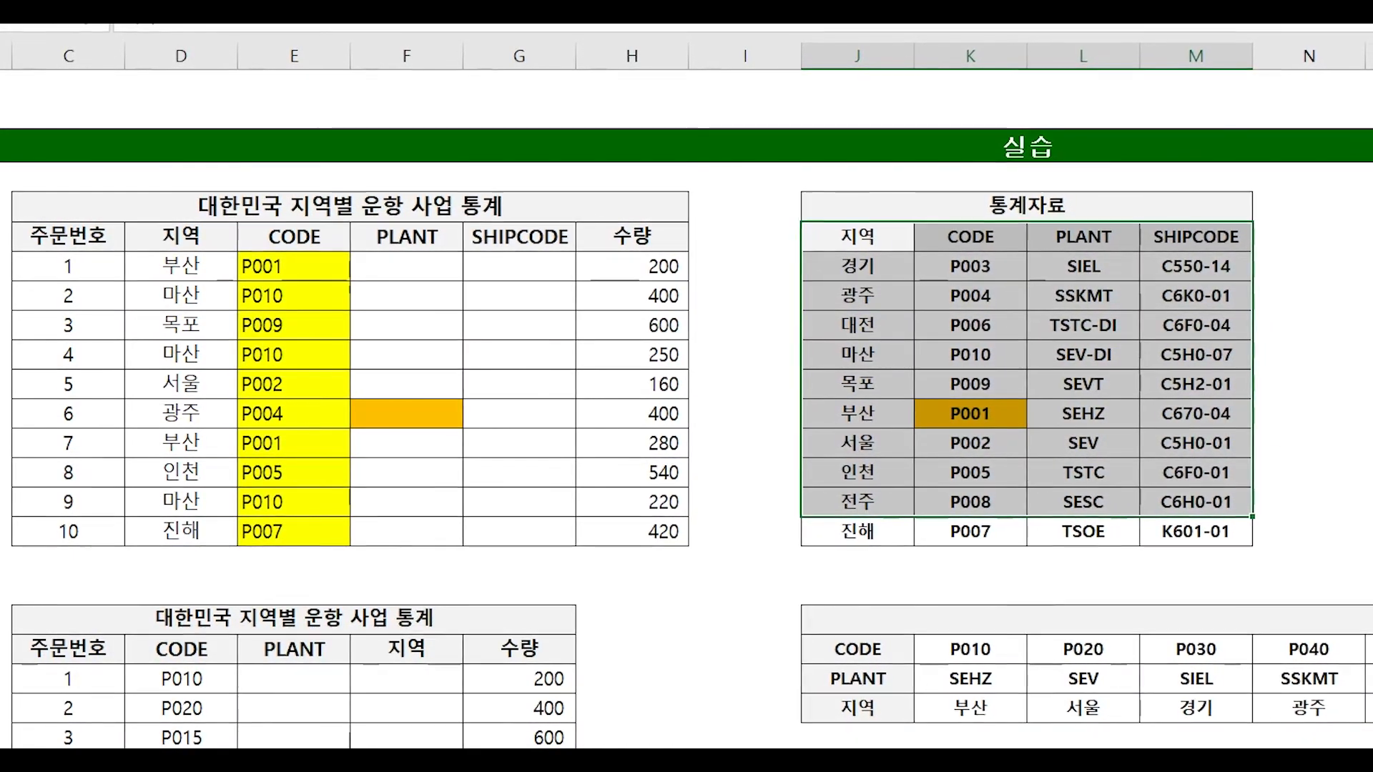
left_click(874, 238)
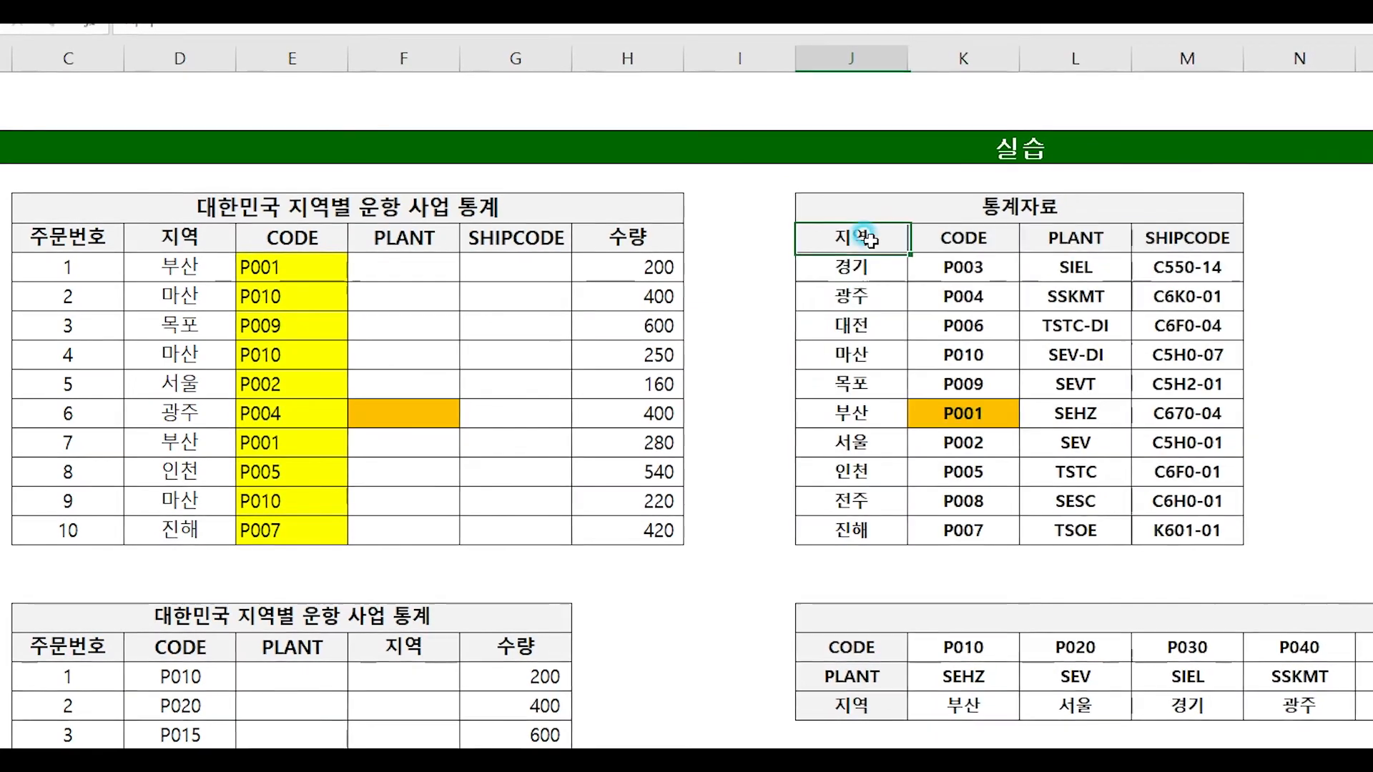
Copy the statistics table's 지역 column, J6:J16, to column N beside SHIPCODE, starting at N6.
left_click_drag(869, 239, 878, 527)
key("ctrl+c")
left_click(1266, 237)
key("ctrl+v")
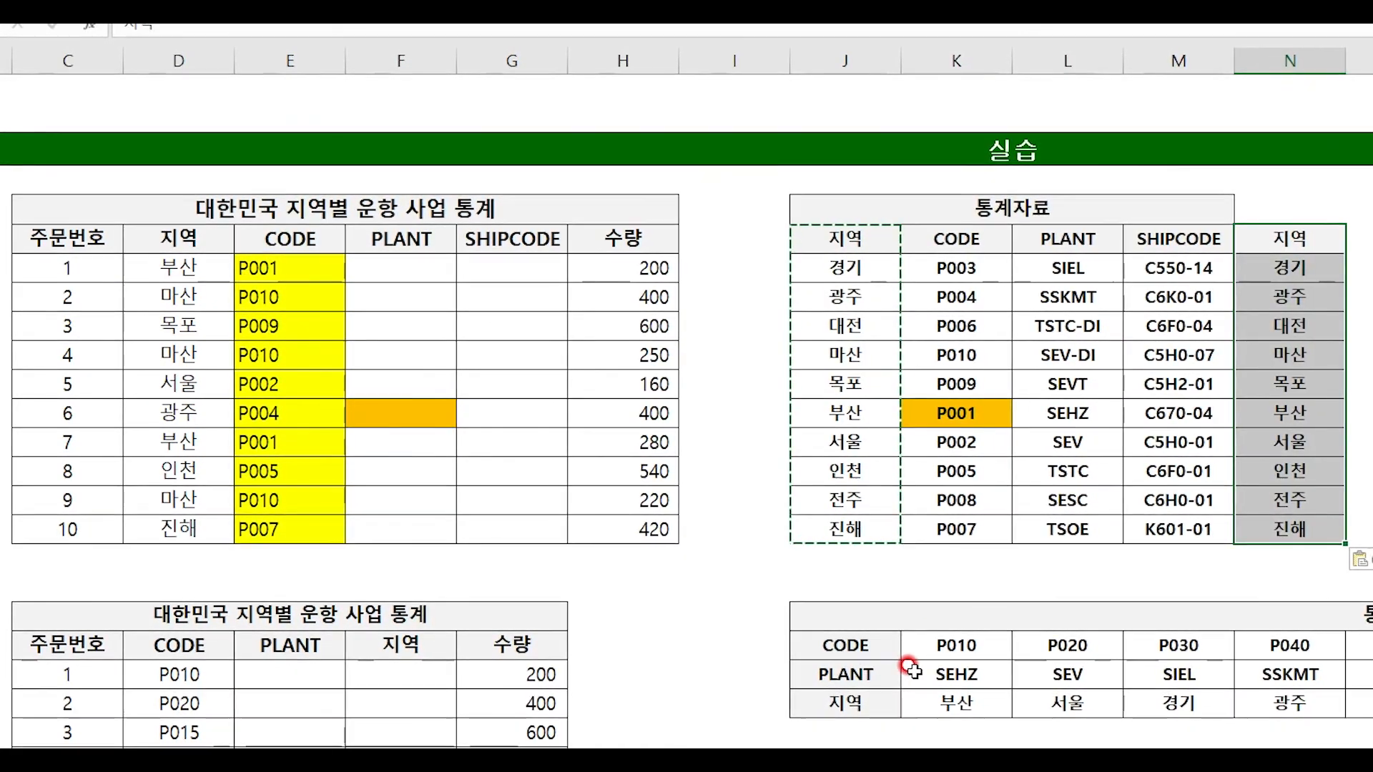
Try replacing the table range in order 1's CODE formula with $K$6:$N$16, so that 지역 is its last column.
left_click(291, 269)
double_click(290, 270)
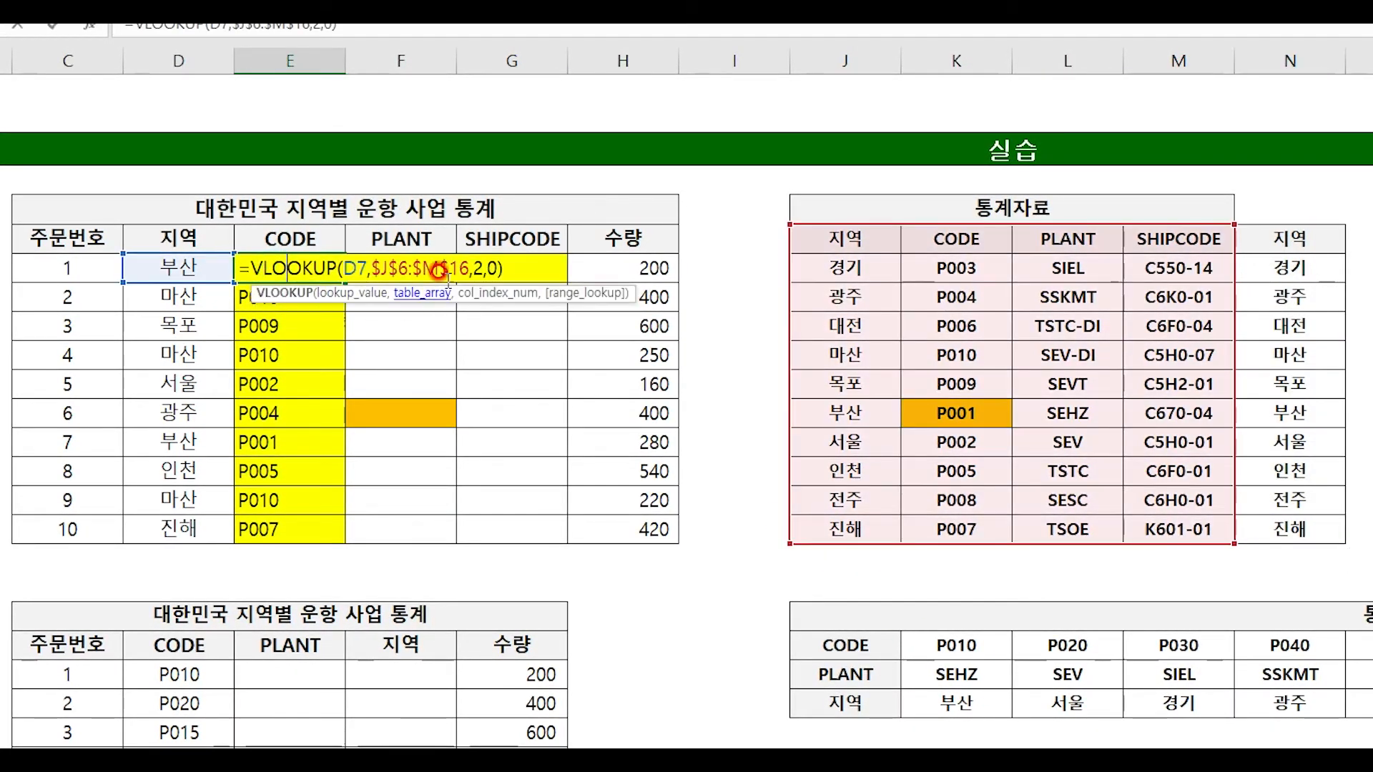
key("BackSpace")
key("BackSpace")
key("BackSpace")
key("BackSpace")
key("BackSpace")
key("BackSpace")
key("BackSpace")
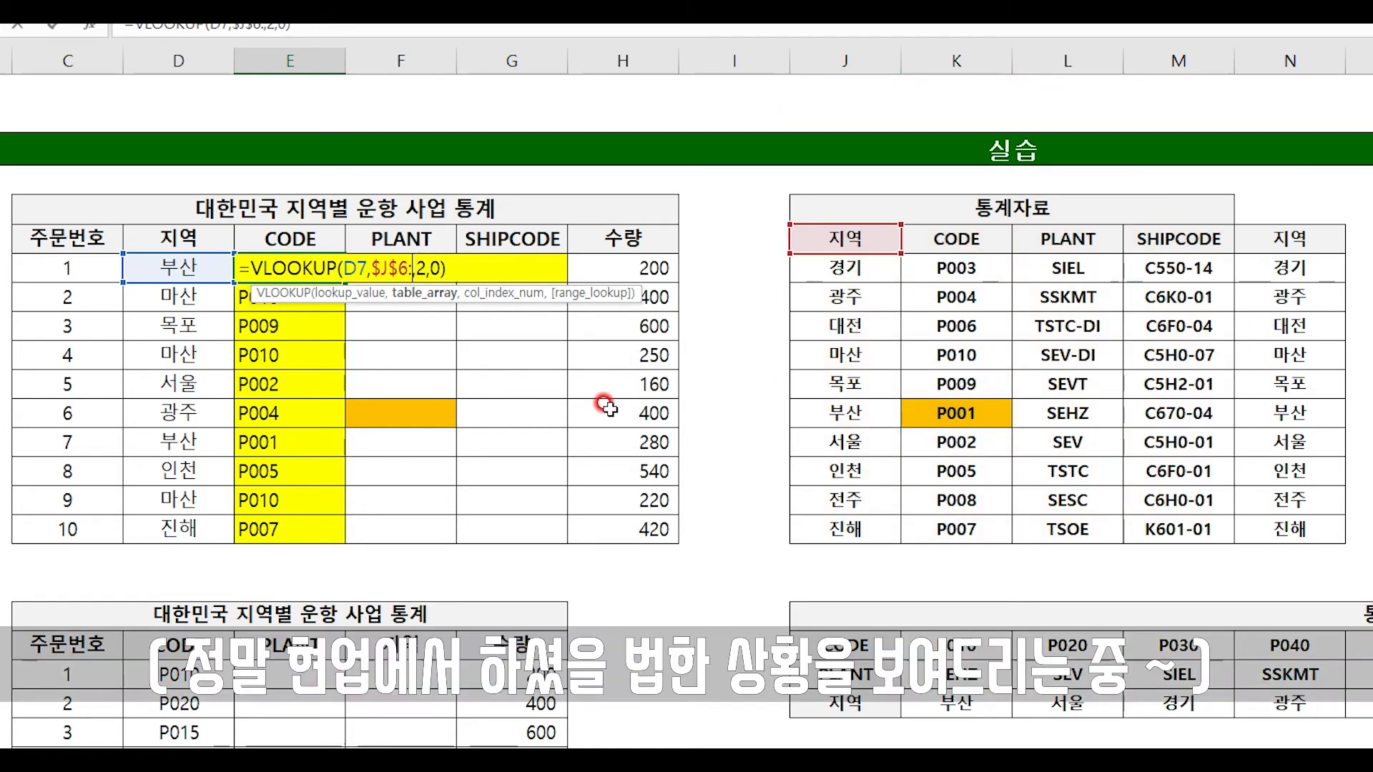
key("BackSpace")
key("BackSpace")
key("BackSpace")
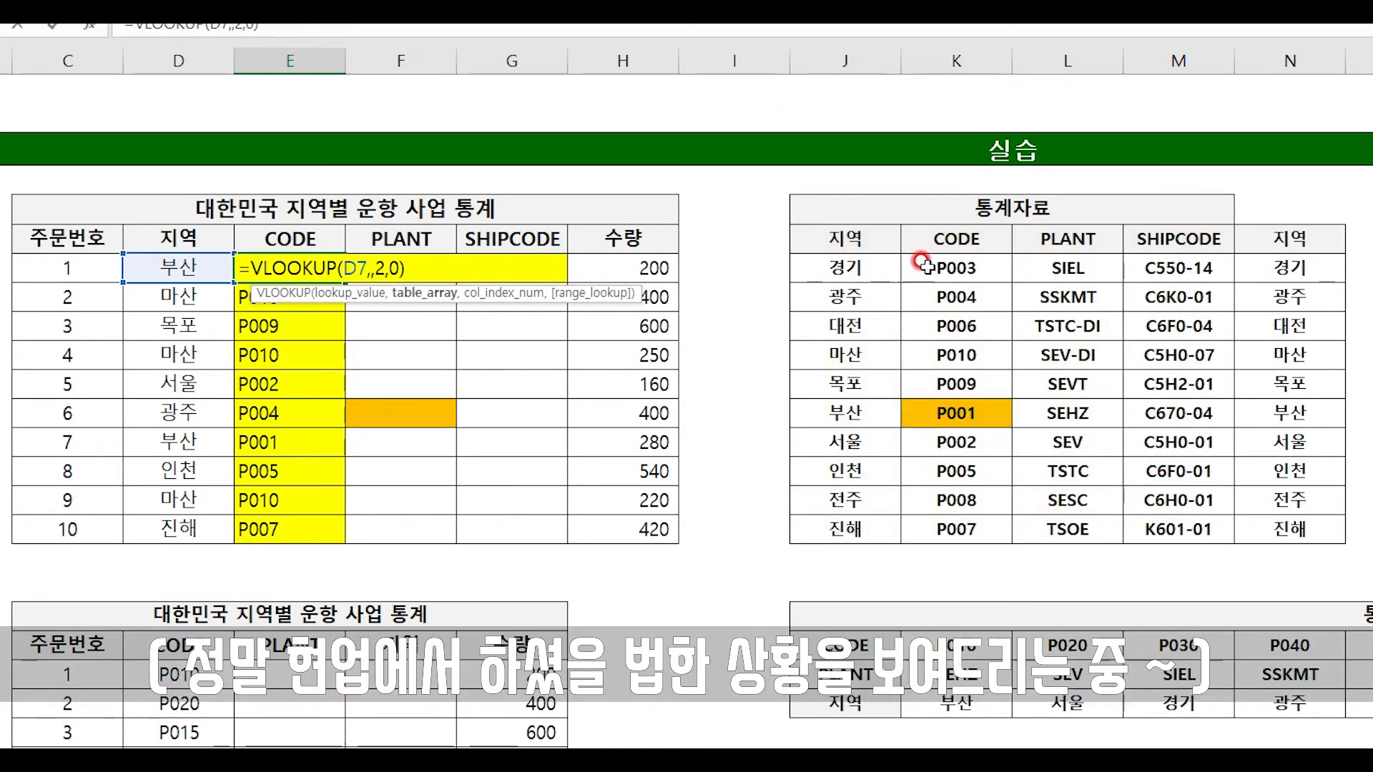
left_click_drag(923, 250, 1307, 522)
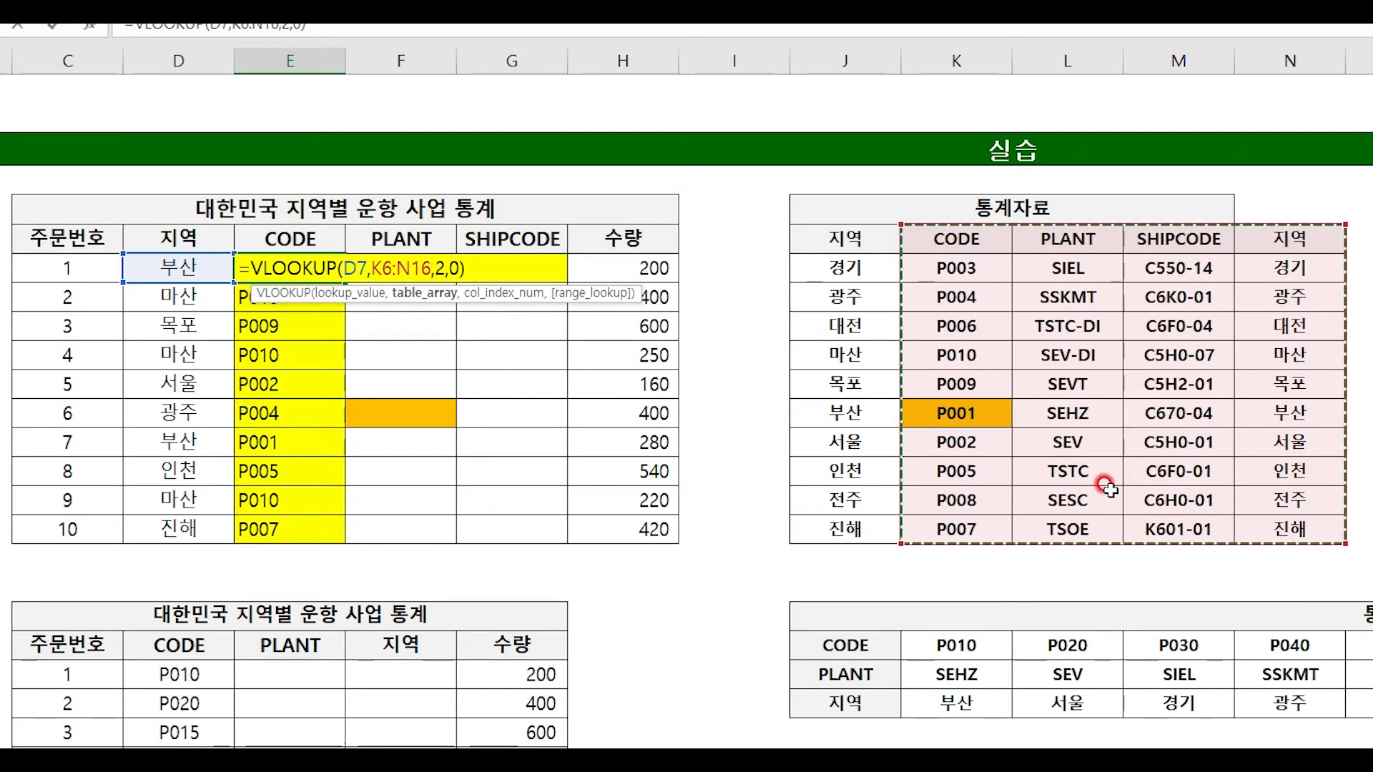
key("F4")
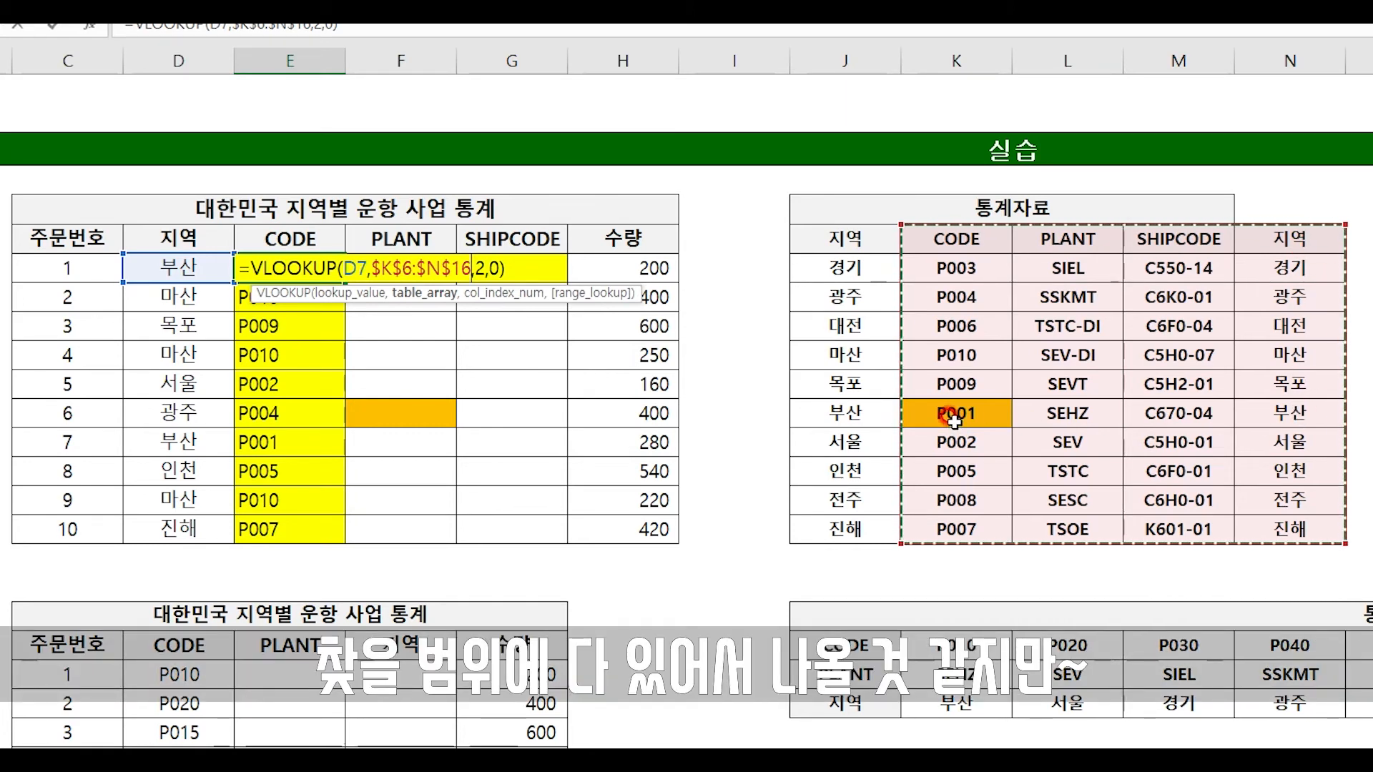
key("Return")
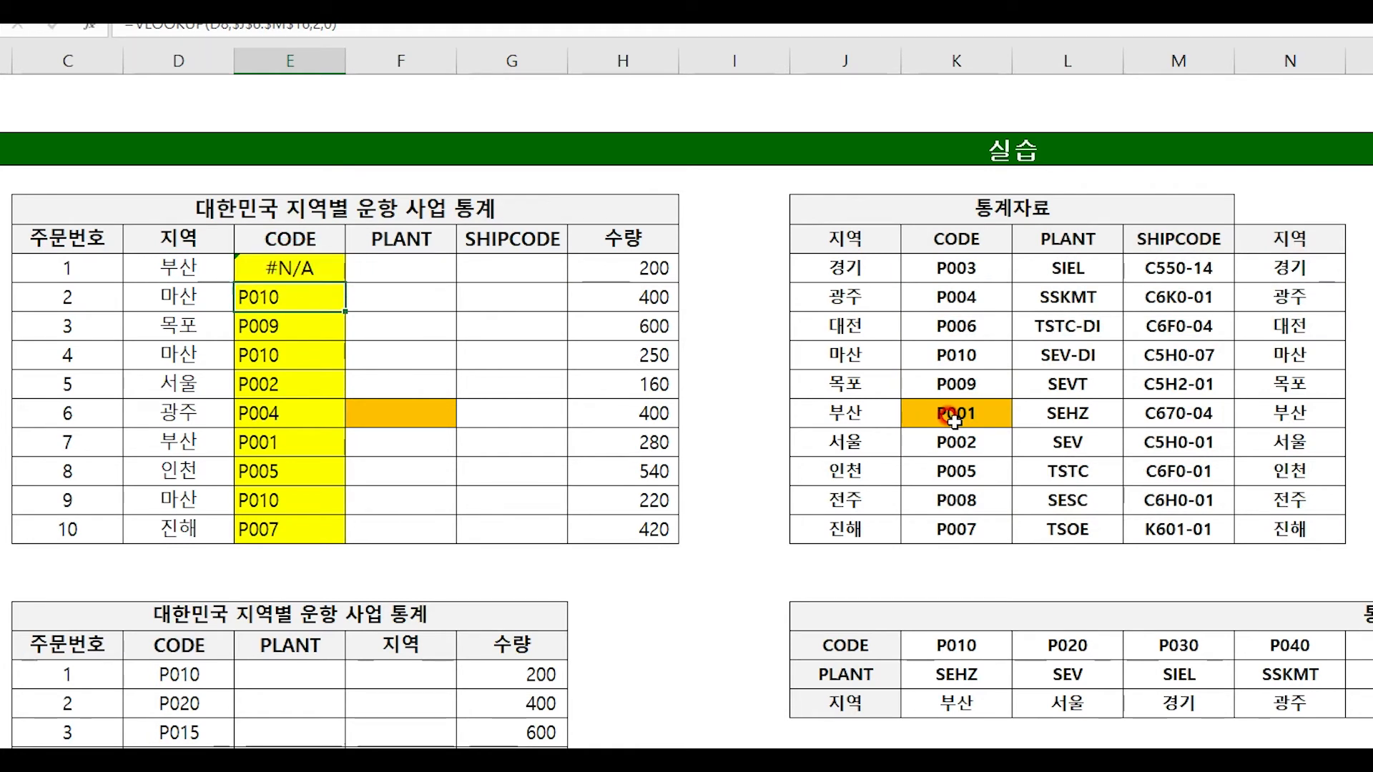
Review the copied 지역 column and set the table range in order 1's CODE formula back to $J$6:$M$16.
left_click_drag(1289, 227, 1323, 517)
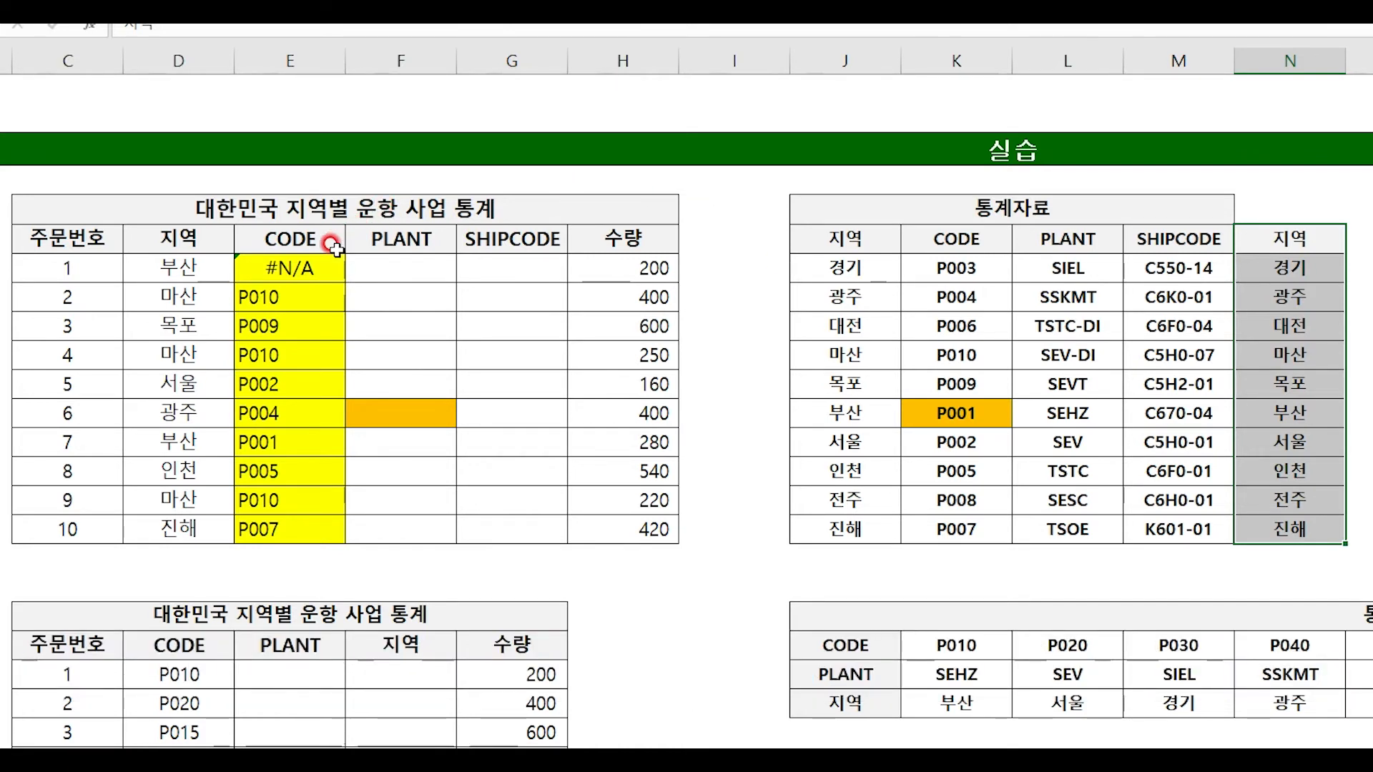
double_click(301, 266)
left_click_drag(898, 213, 803, 208)
left_click_drag(1341, 221, 1234, 226)
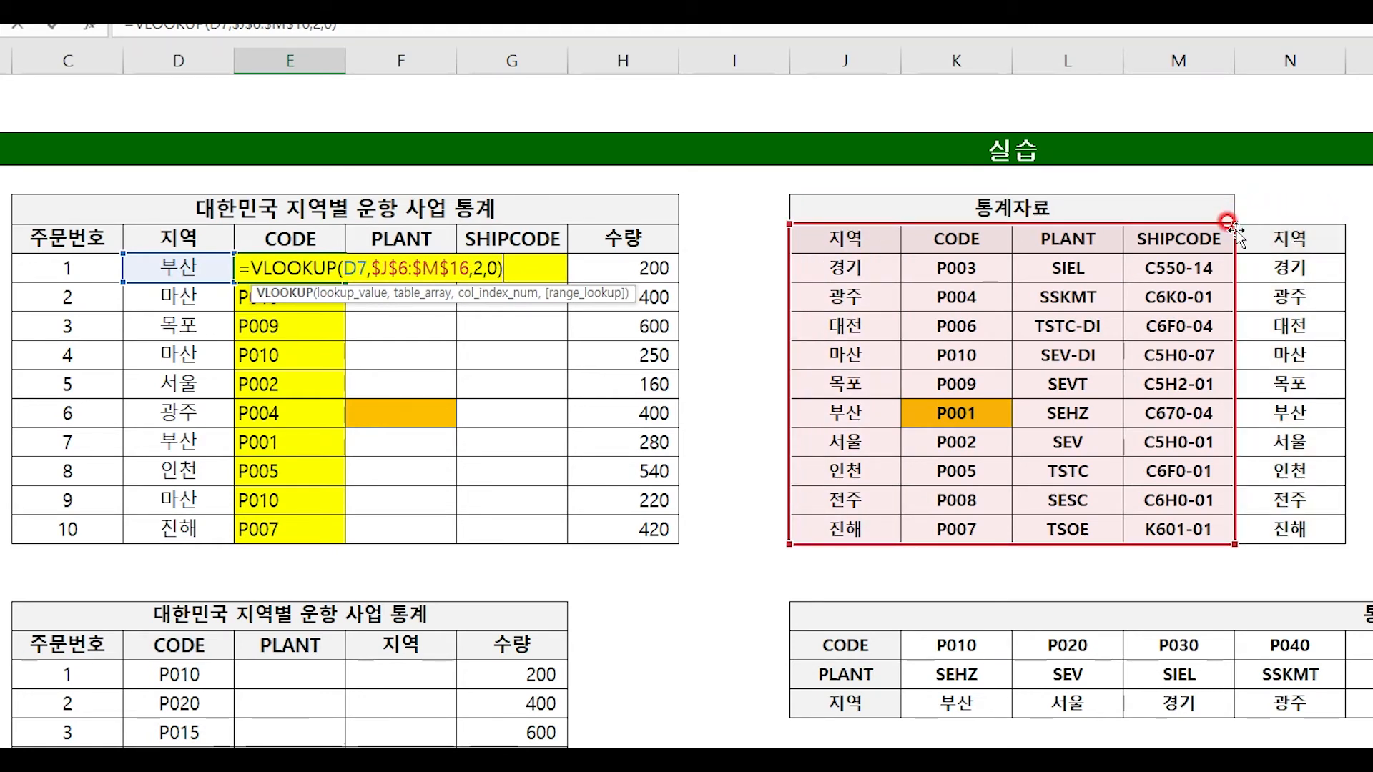
key("Return")
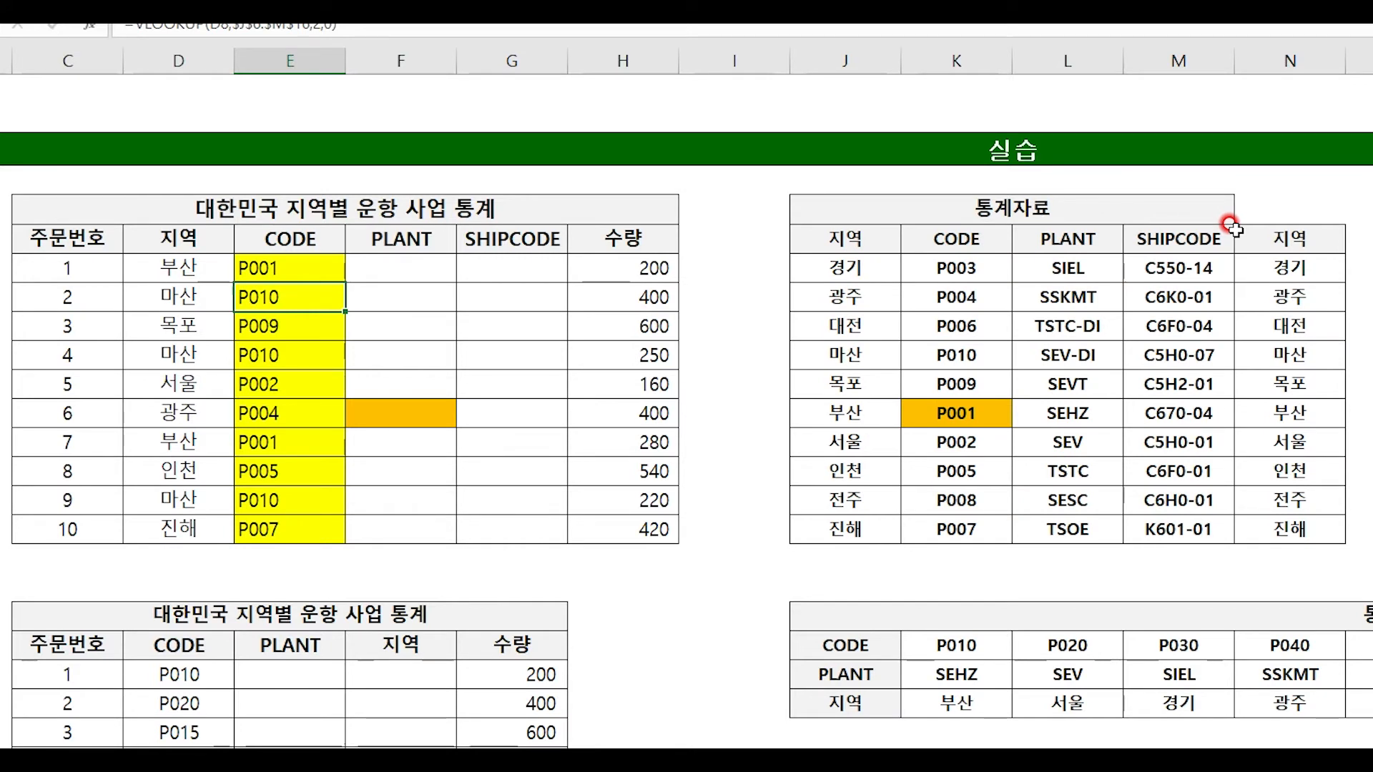
Review order 1's 지역 value against the statistics range J6:M16 and look over the second order table with its horizontal statistics.
left_click(139, 268)
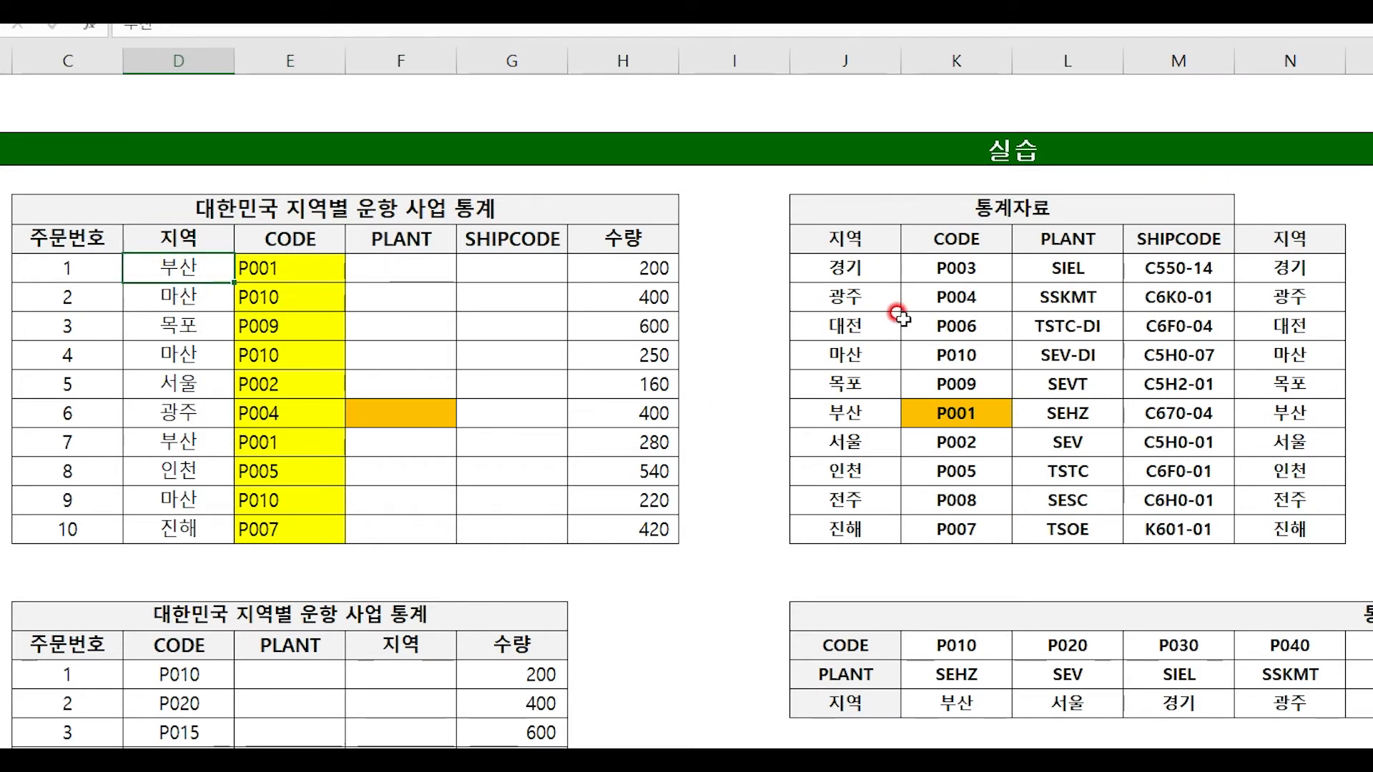
left_click_drag(843, 239, 1116, 530)
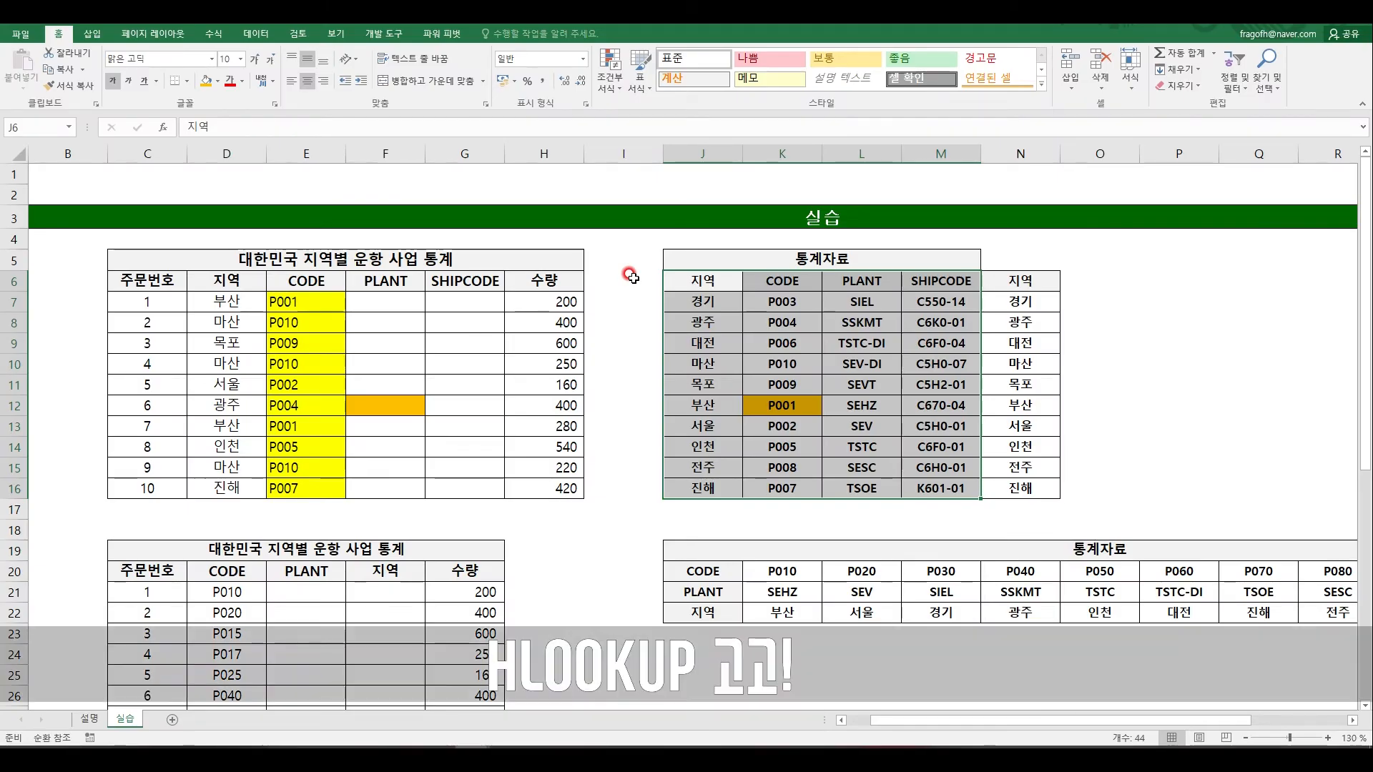
scroll(395, 439, "down", 2)
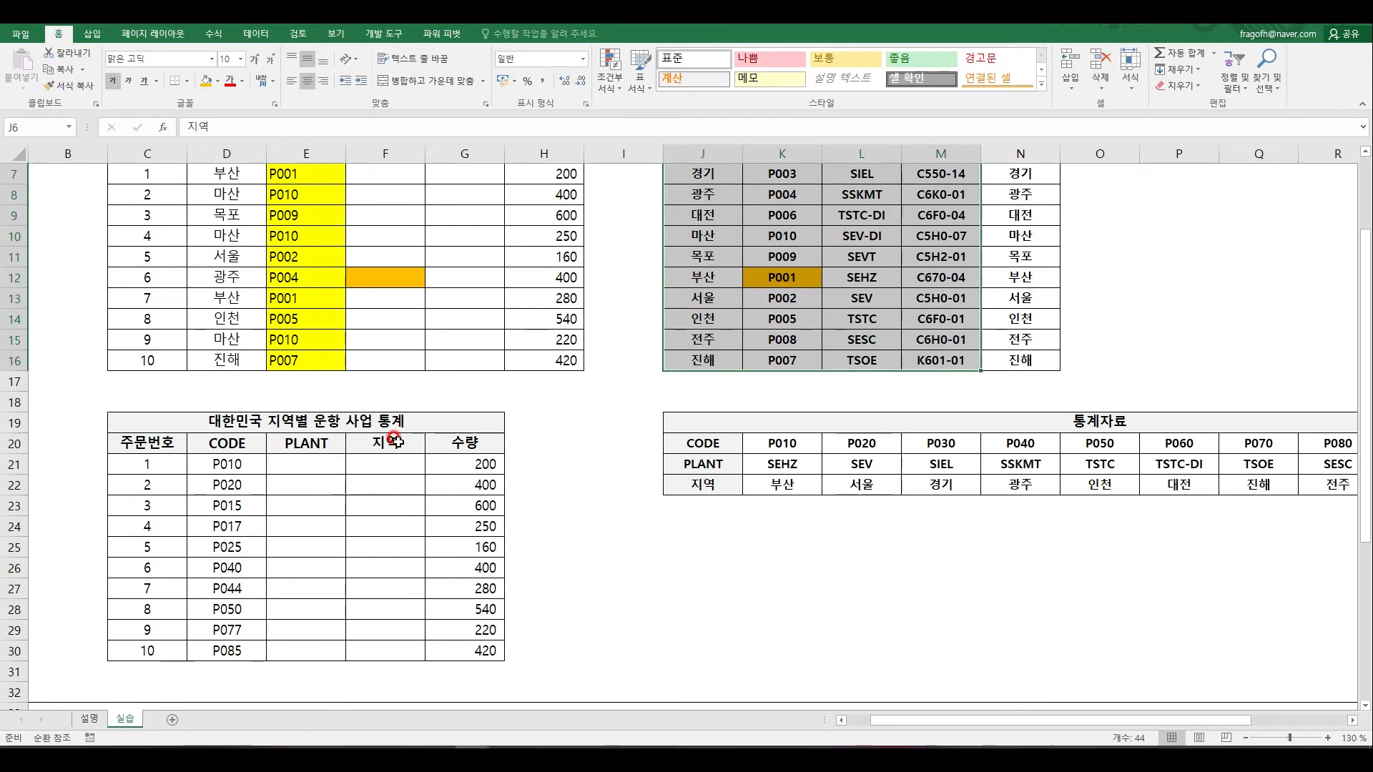
scroll(394, 440, "up", 1)
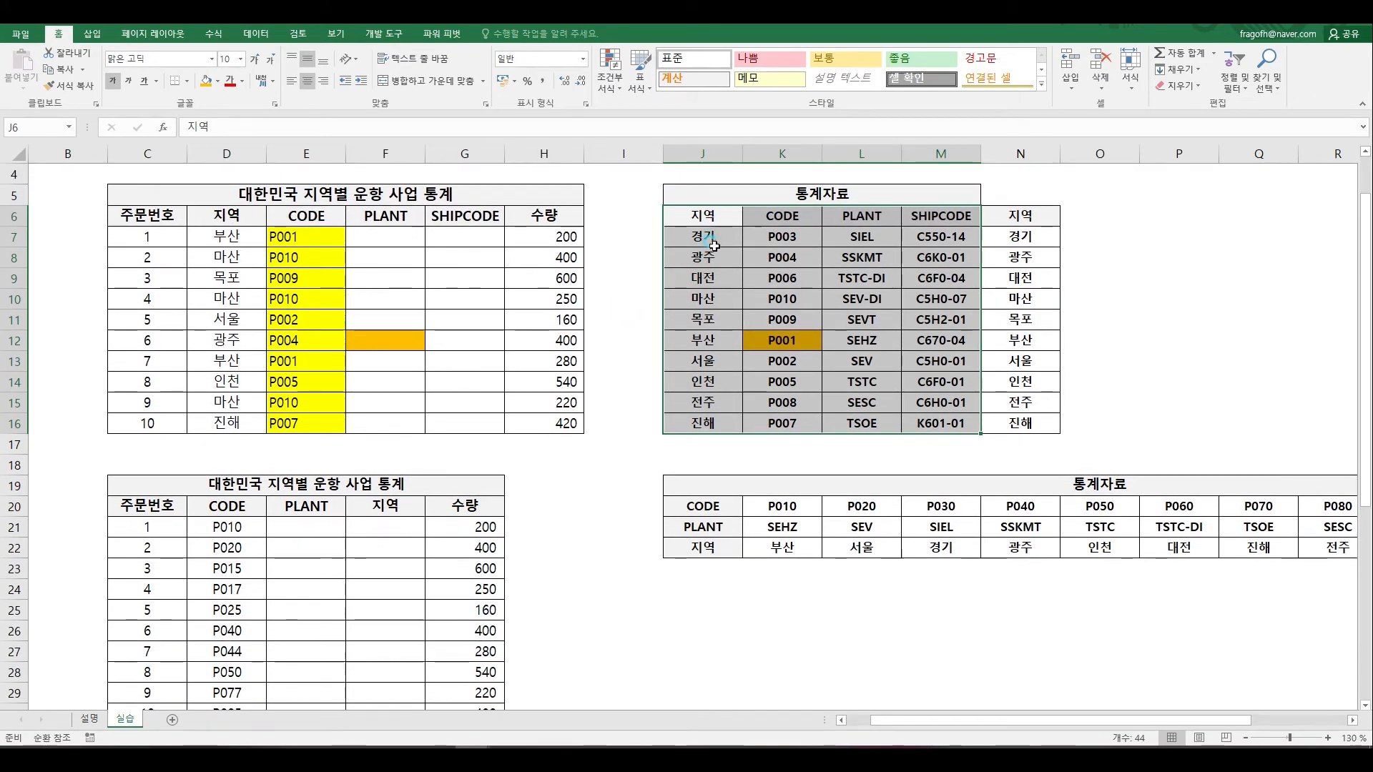
Compare the column layout of the upper statistics table with the CODE, PLANT and 지역 rows of the horizontal statistics table.
left_click_drag(714, 246, 703, 403)
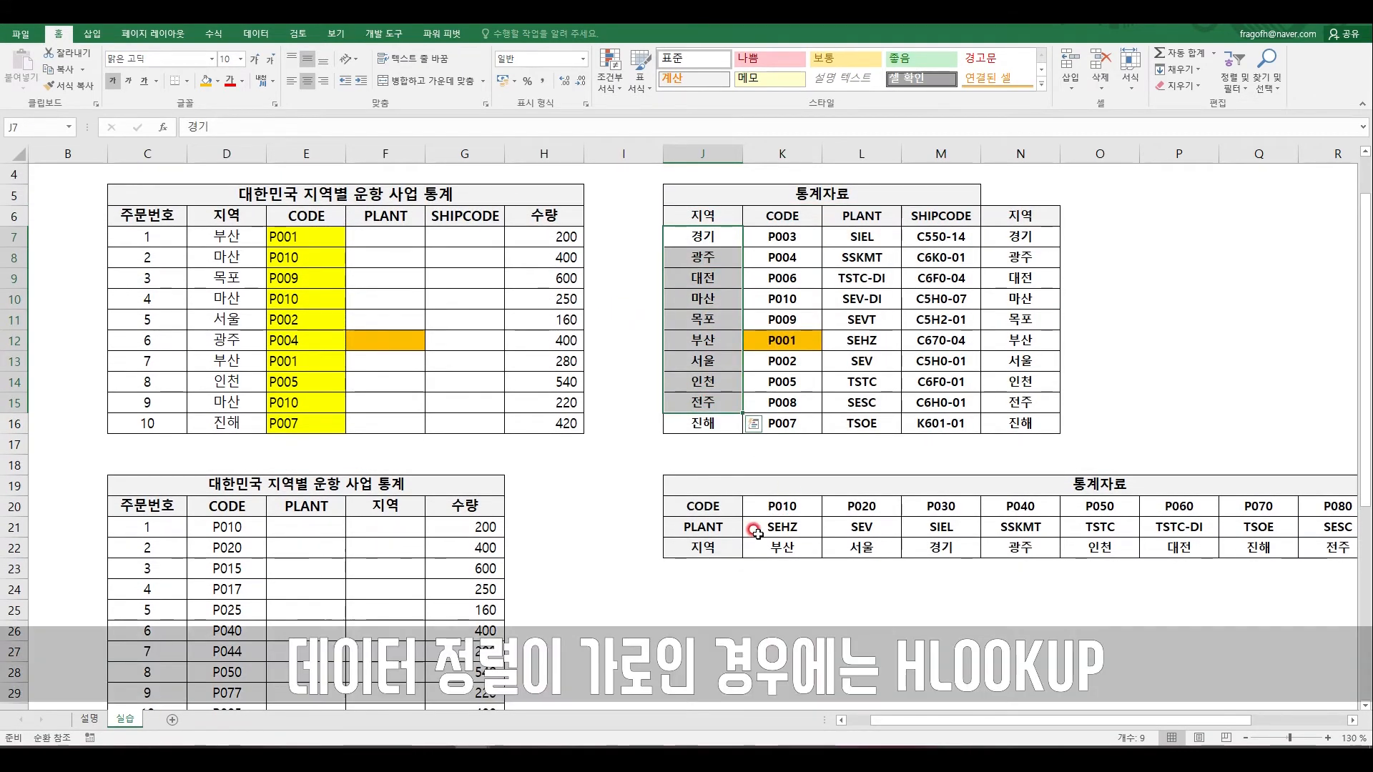
left_click_drag(755, 531, 1047, 533)
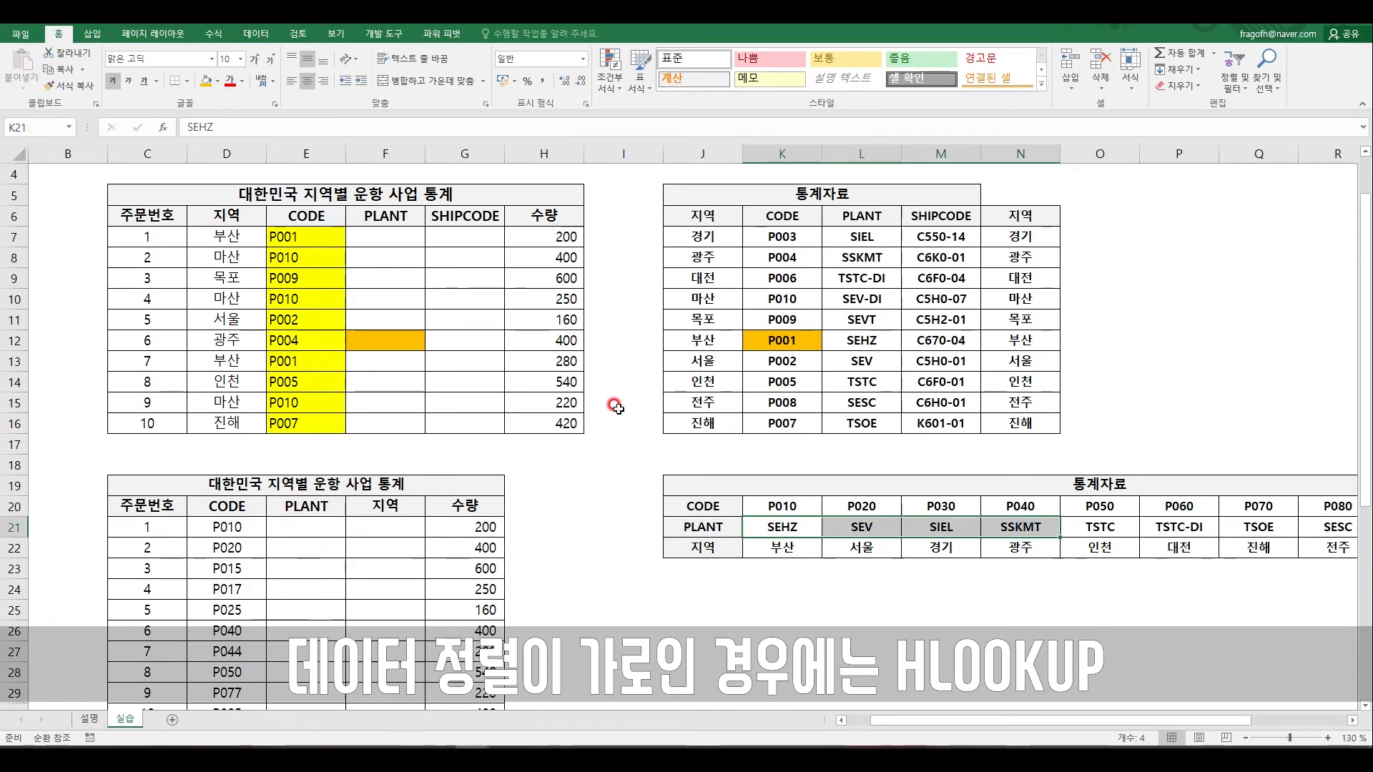
left_click_drag(699, 244, 704, 382)
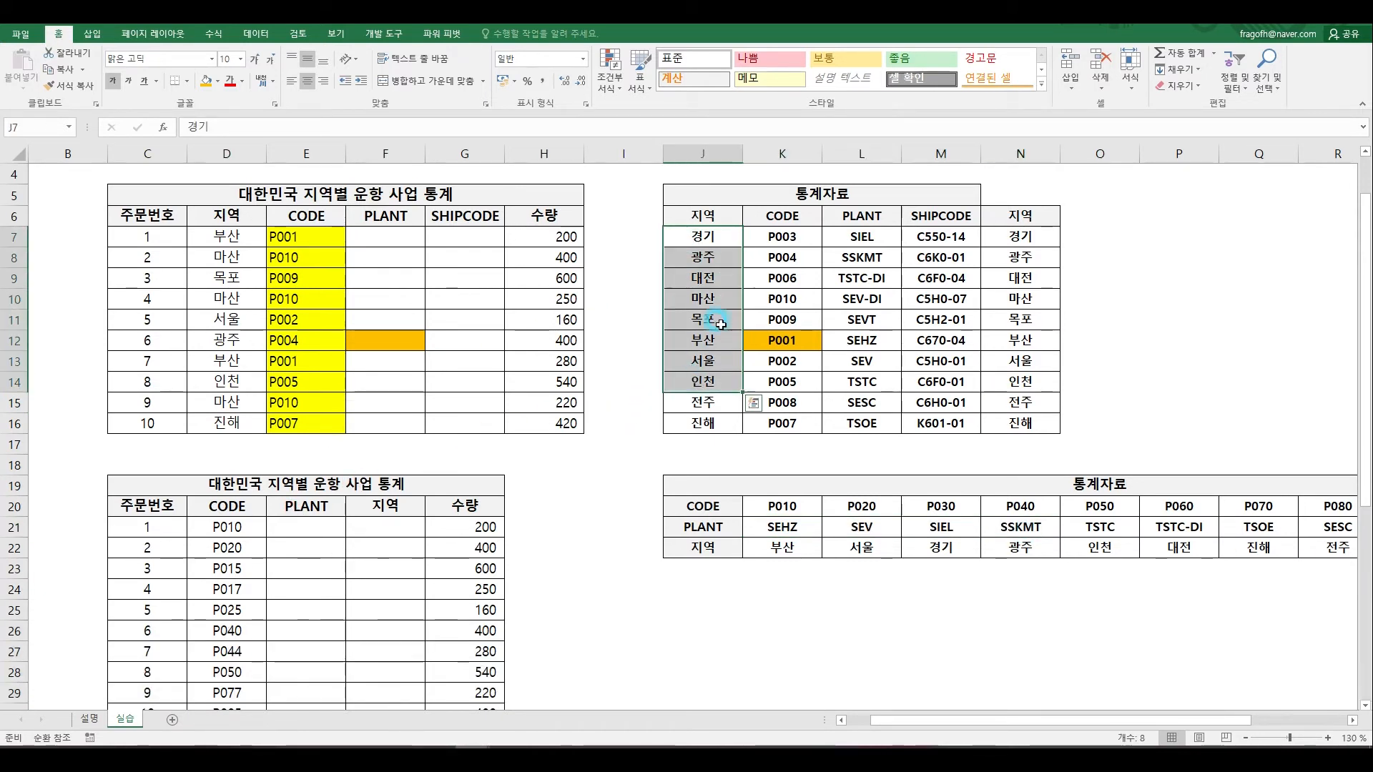
left_click_drag(779, 259, 785, 382)
left_click_drag(859, 276, 863, 363)
left_click_drag(965, 269, 962, 401)
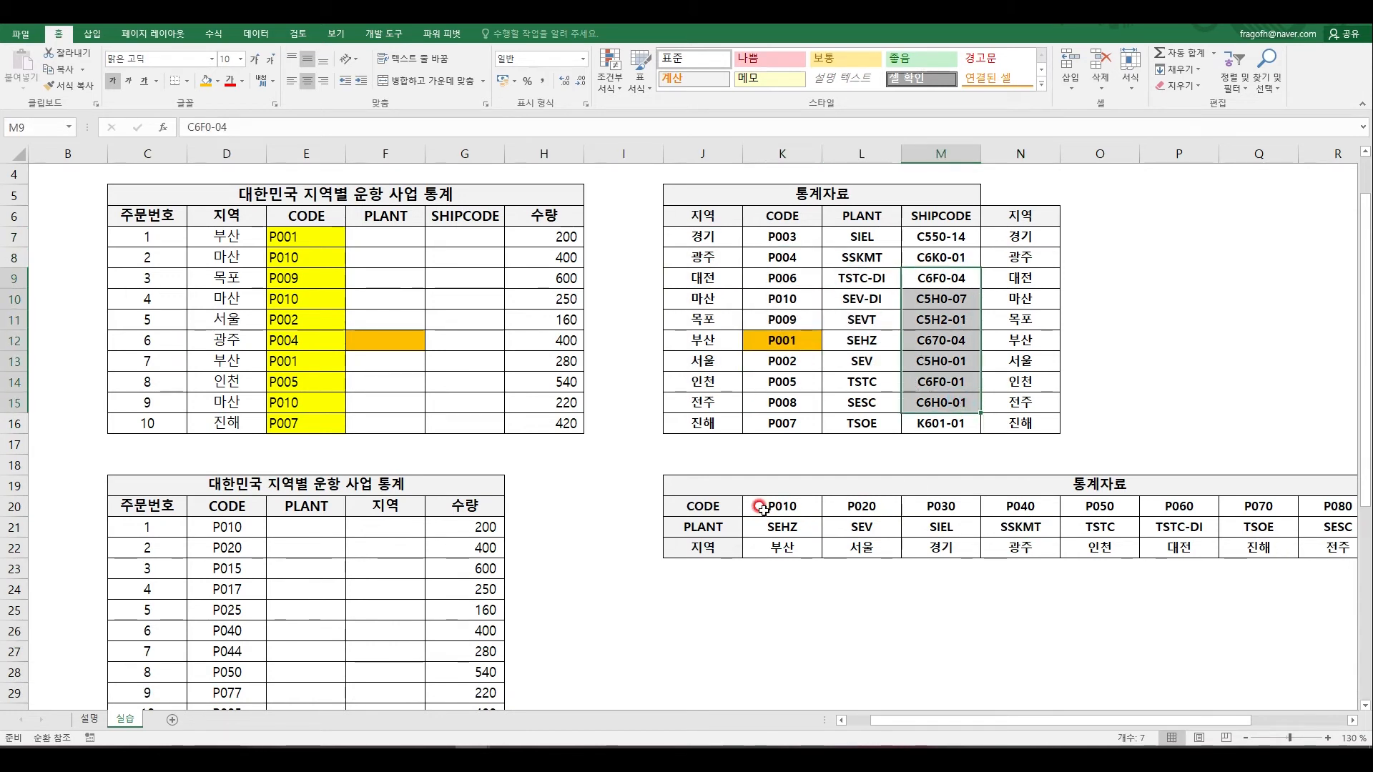
left_click_drag(711, 504, 869, 506)
left_click_drag(714, 536, 930, 549)
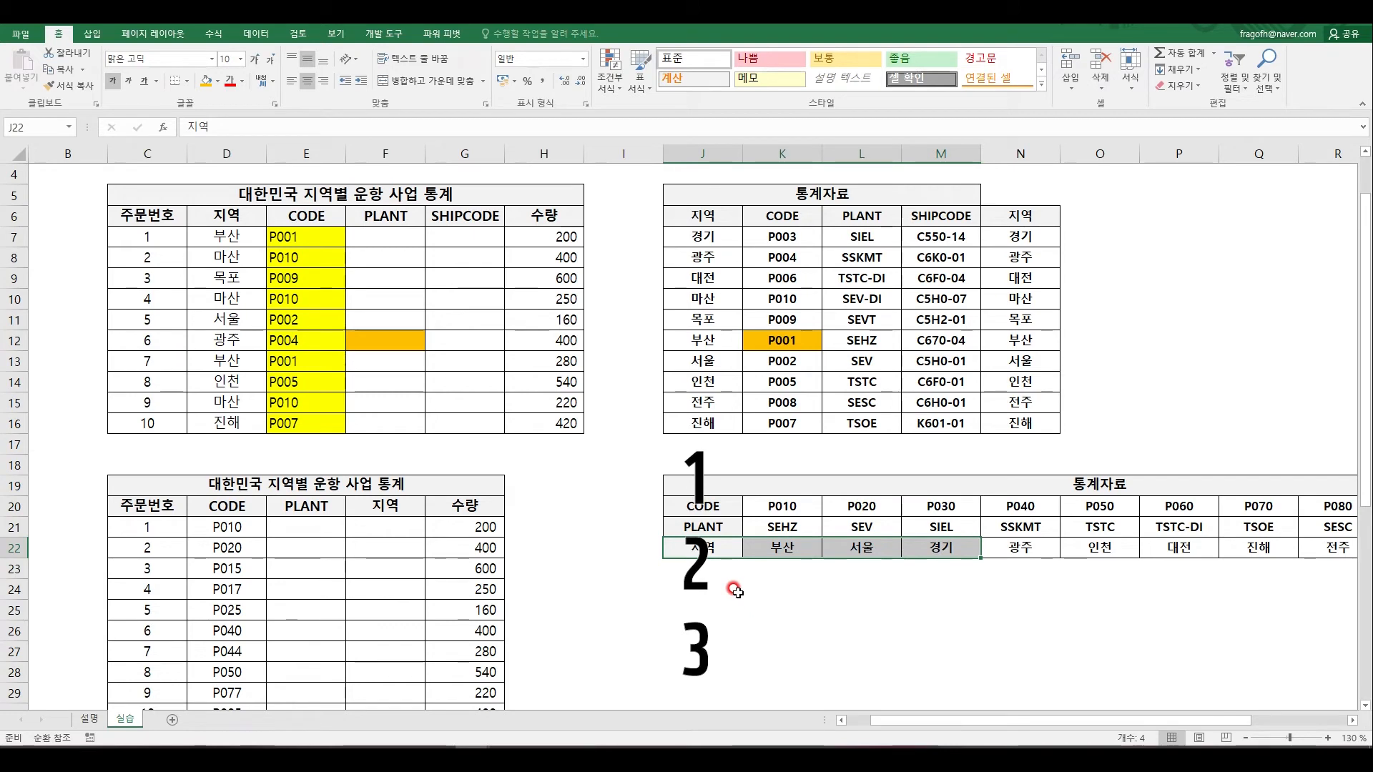
Enter =HLOOKUP(D21,$J$20:$T$22,2,0) in order 1's PLANT cell of the second order table.
scroll(721, 592, "down", 1)
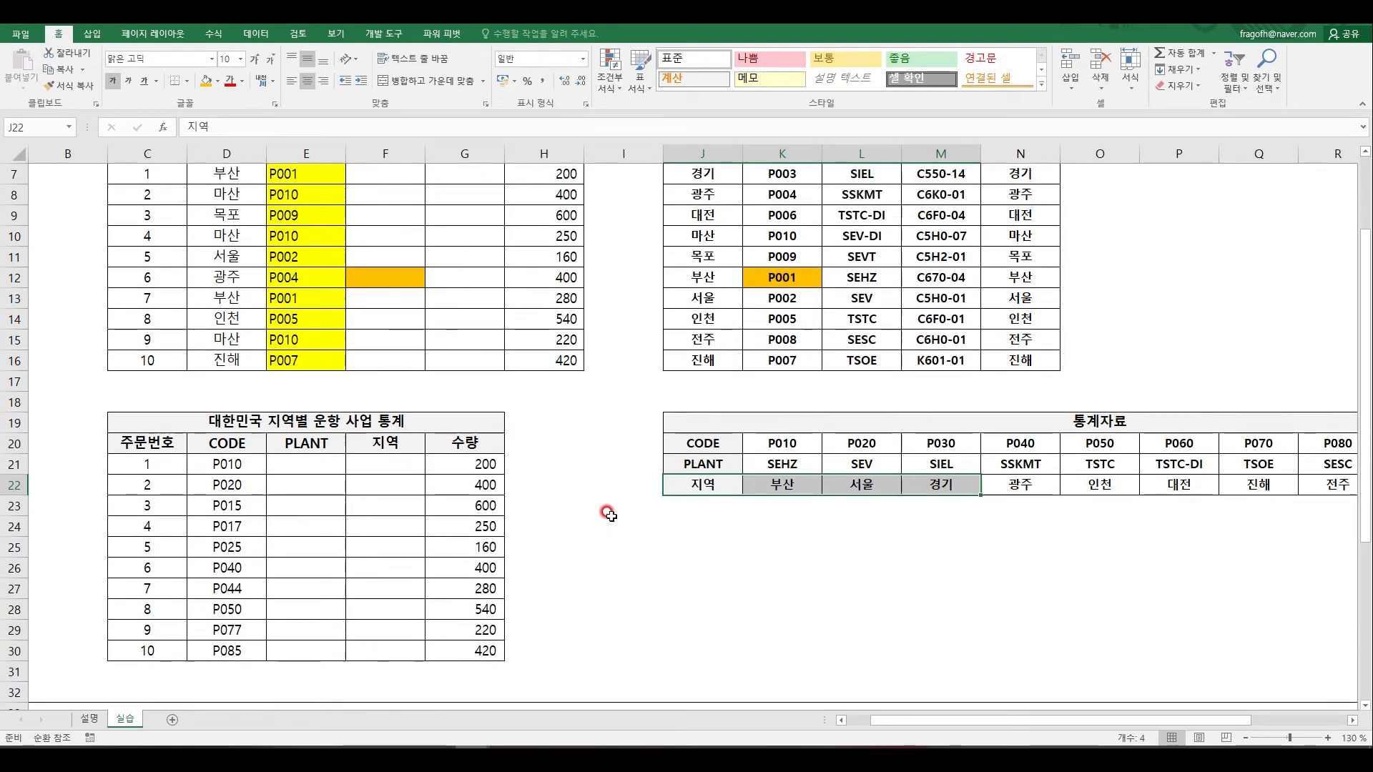
left_click(309, 464)
type("=hl")
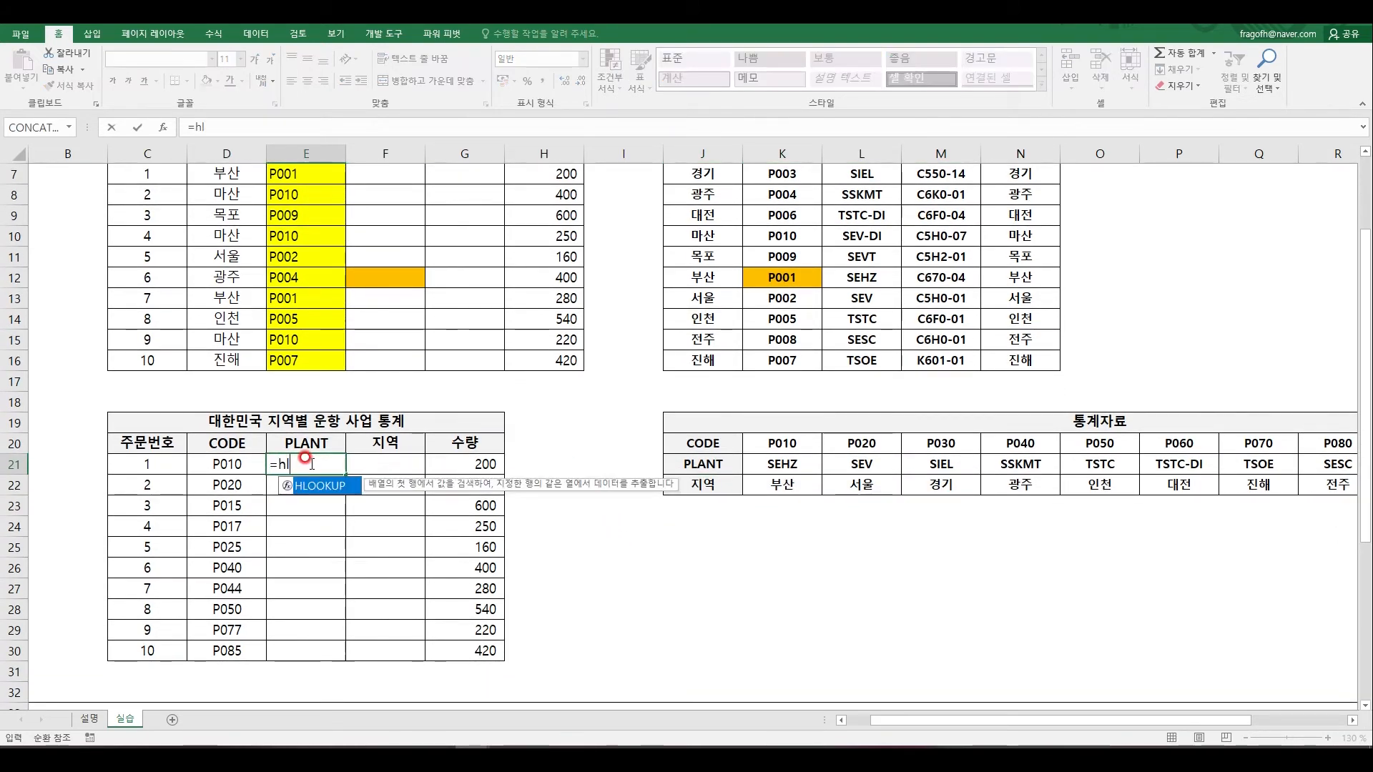
key("Tab")
left_click(238, 464)
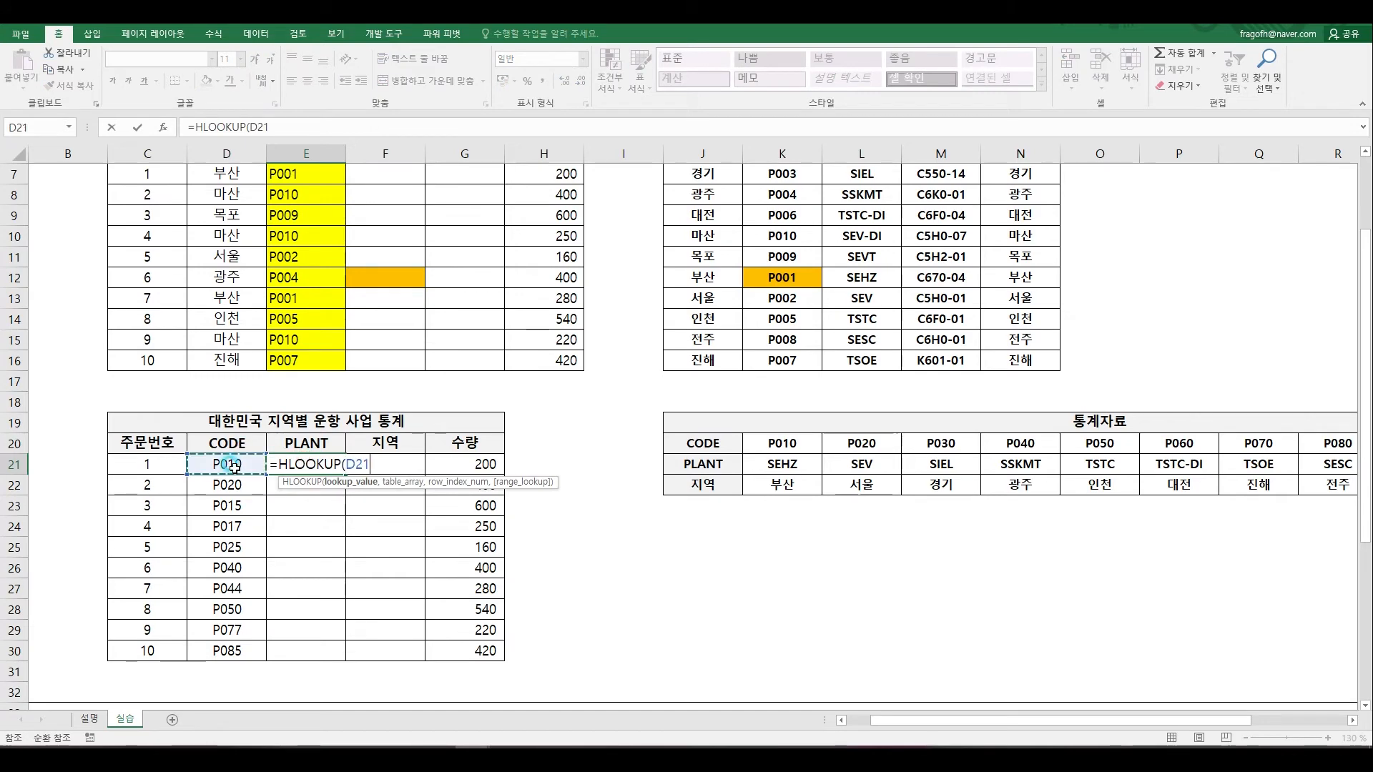
type(",")
left_click_drag(679, 444, 944, 468)
left_click_drag(1181, 476, 1269, 490)
key("F4")
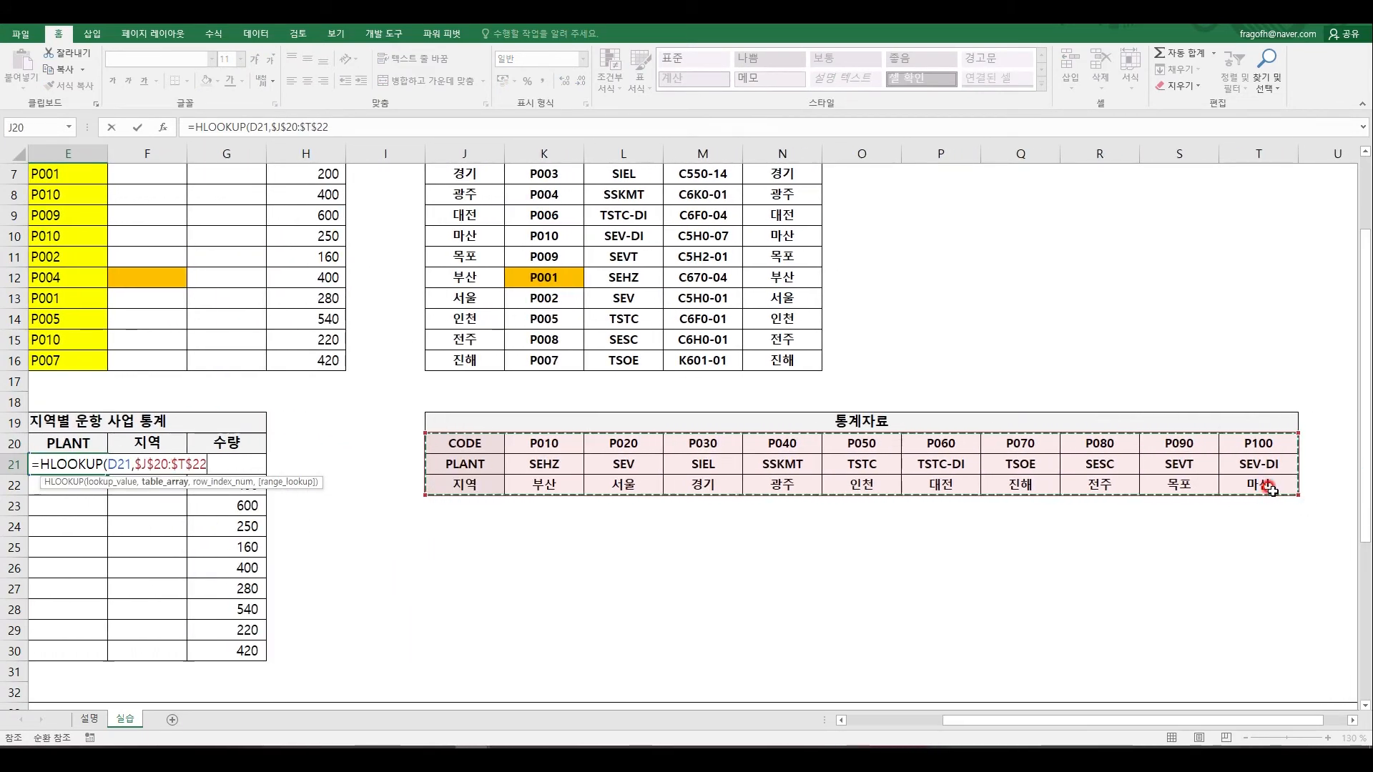
type(",2")
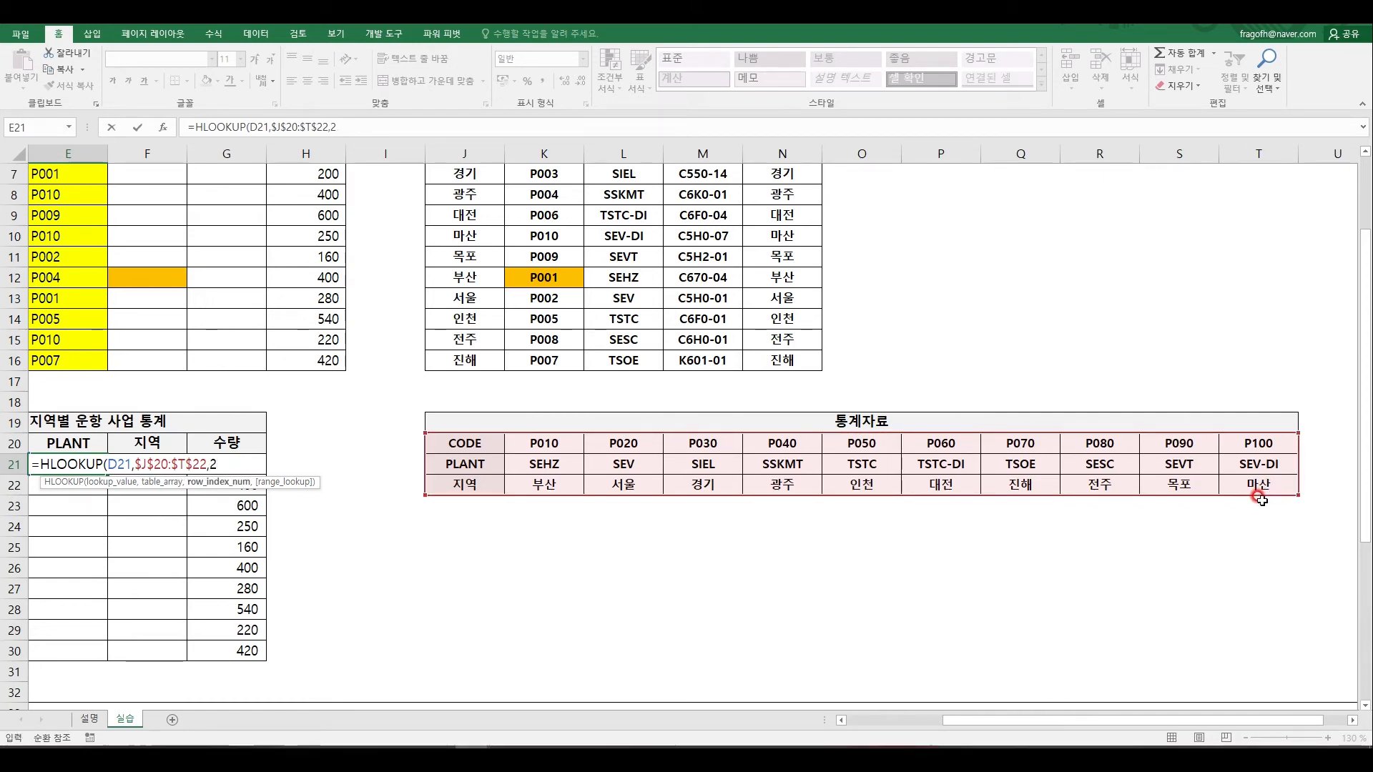
type(",0)")
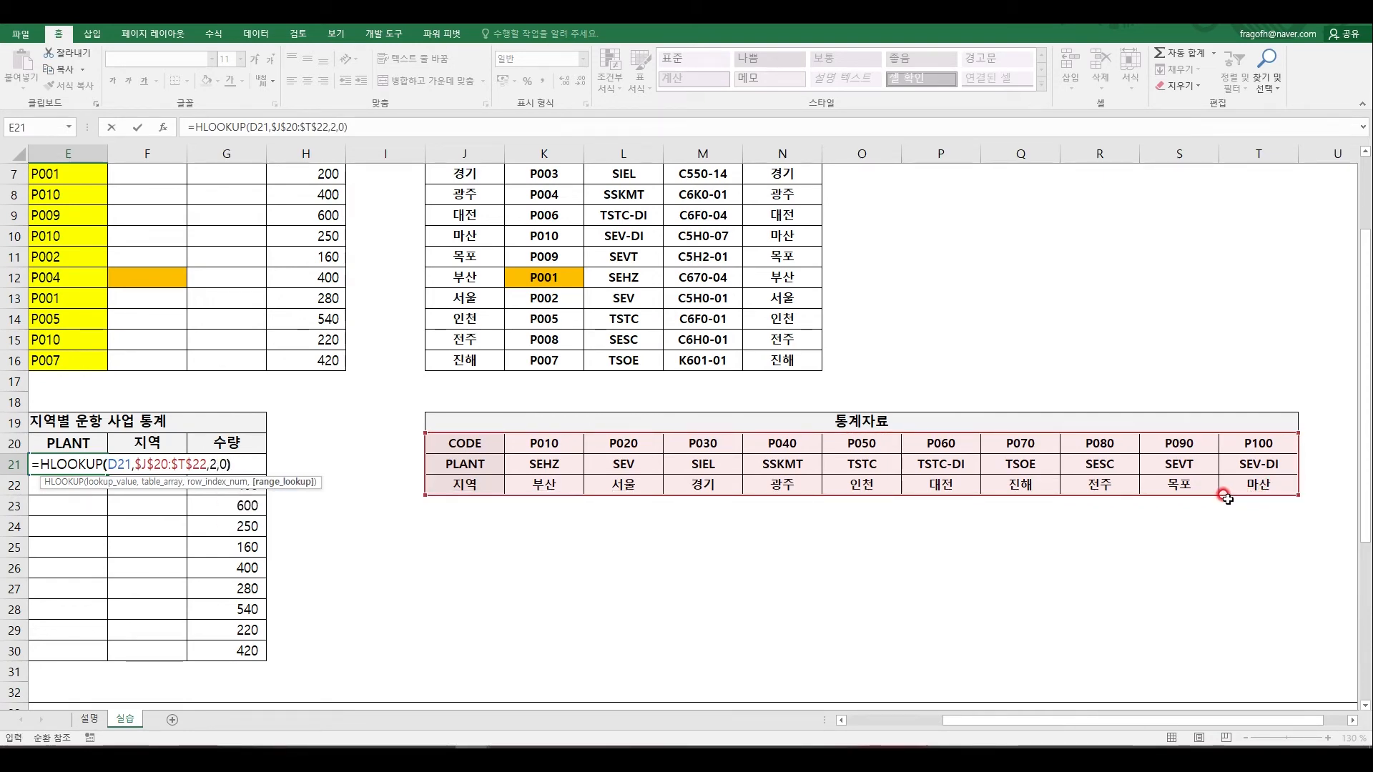
key("Return")
Check order 1's CODE against the horizontal statistics and fill its PLANT formula down to order 10.
key("Left")
key("Left")
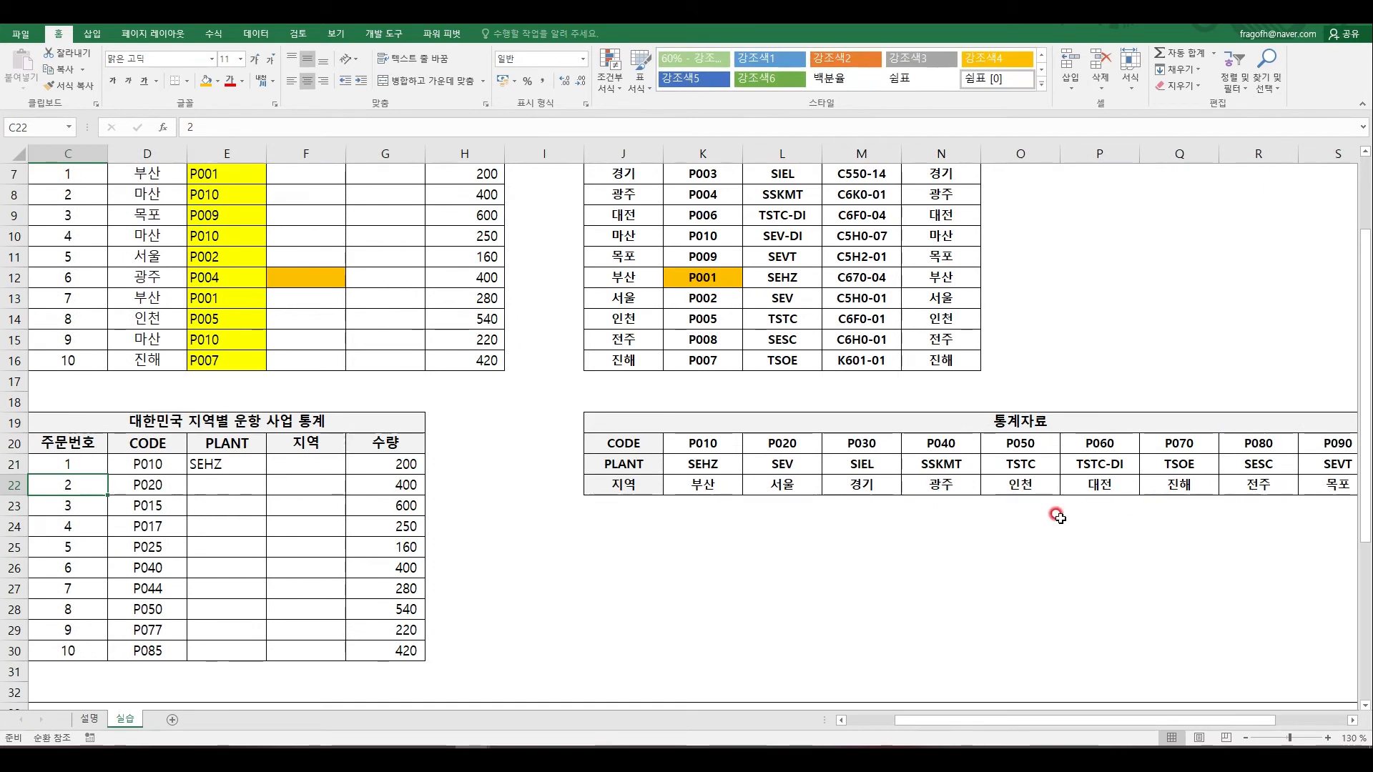
double_click(148, 465)
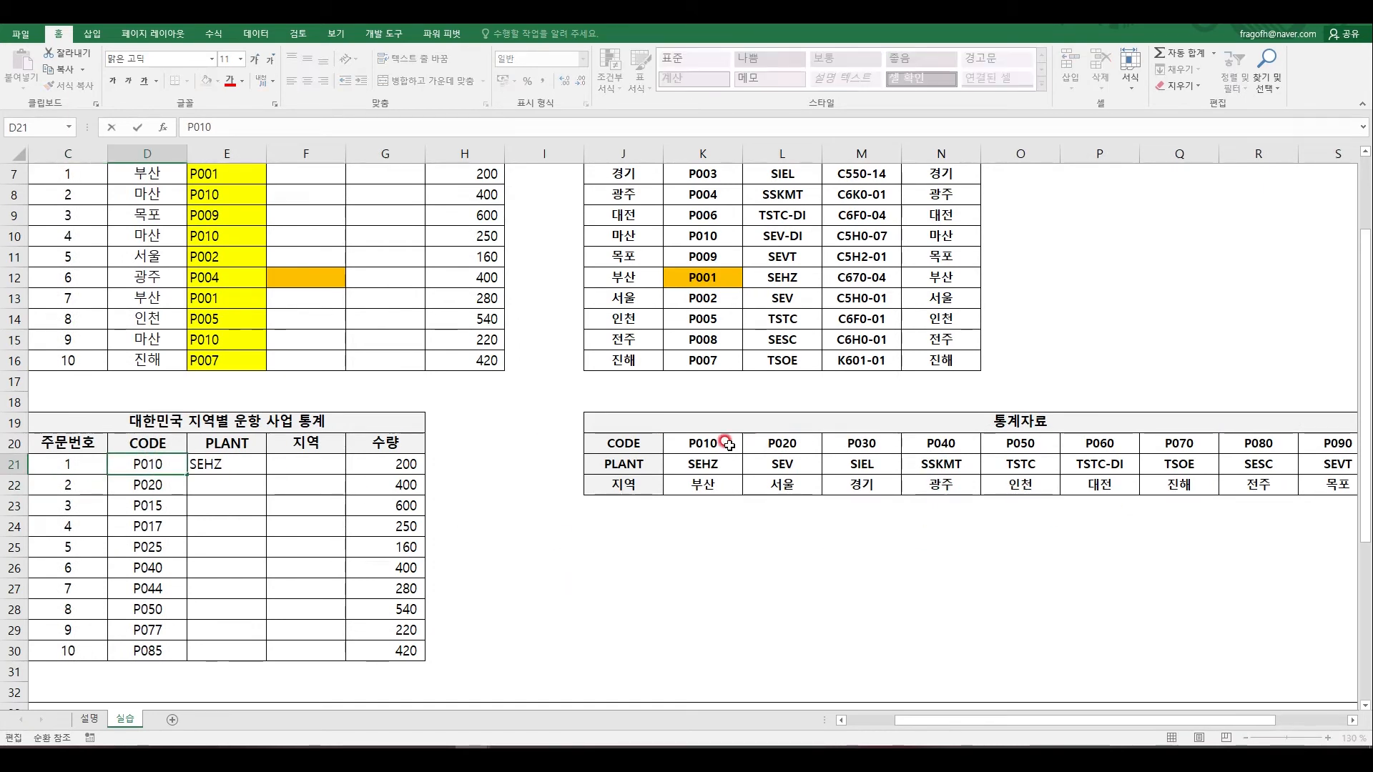
left_click(221, 465)
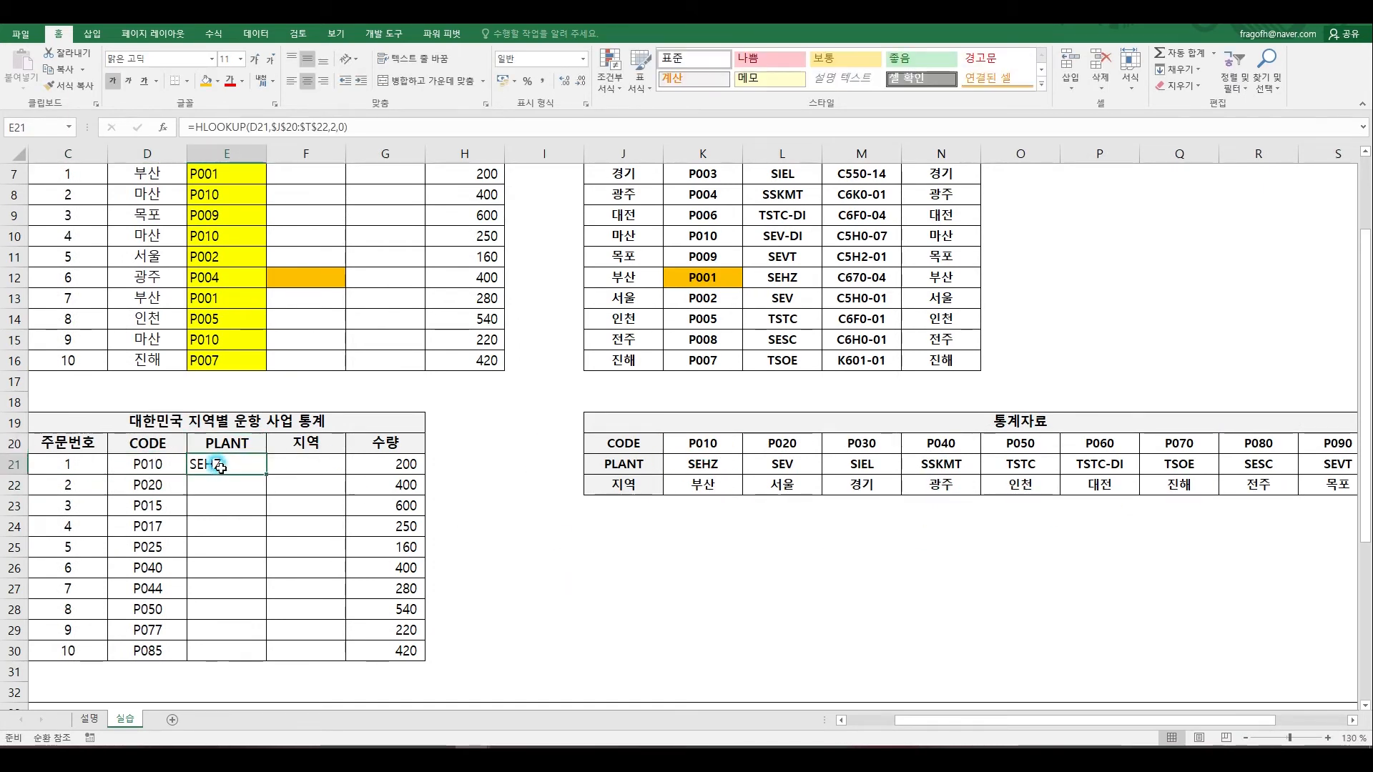
left_click_drag(265, 474, 259, 658)
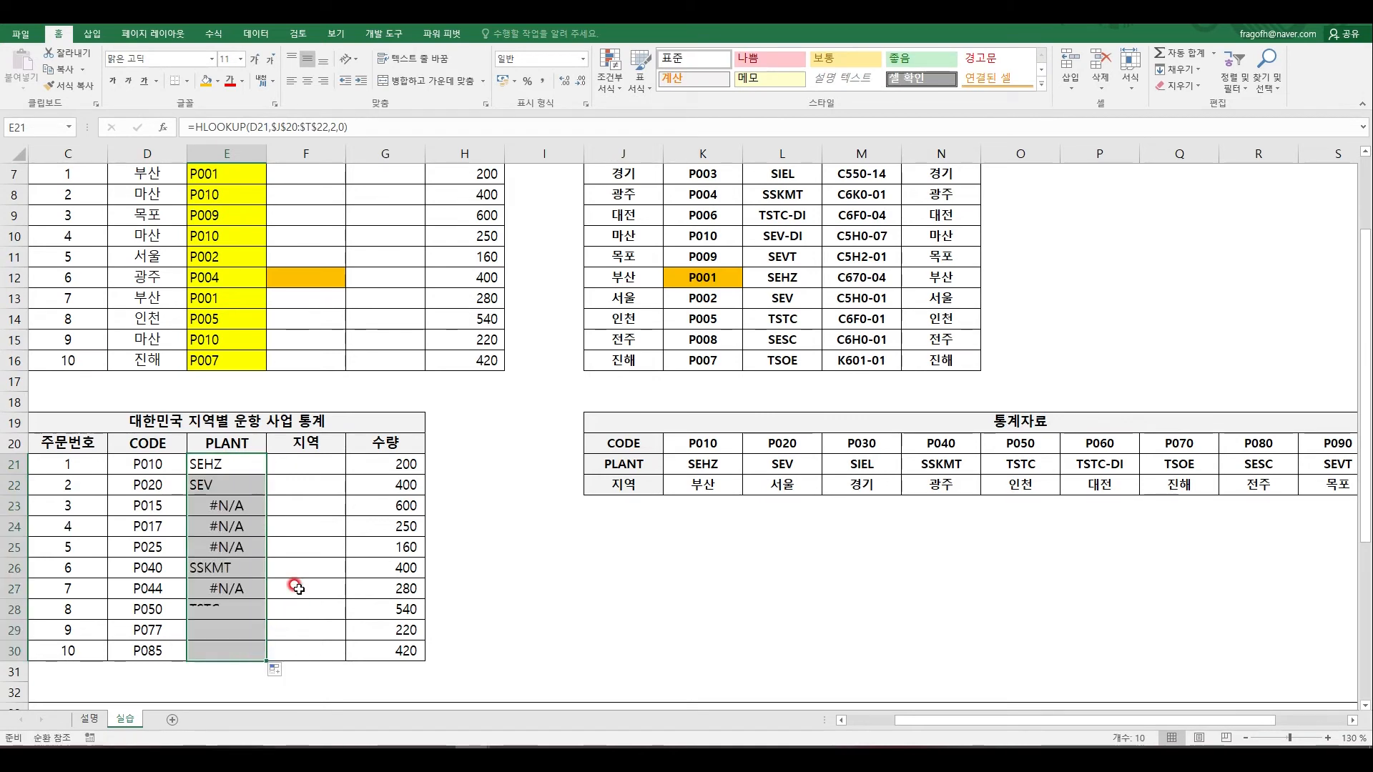
Inspect order 3's PLANT formula and examine the CODE values of the orders whose PLANT cells show #N/A.
key("Left")
key("Left")
key("Left")
key("Left")
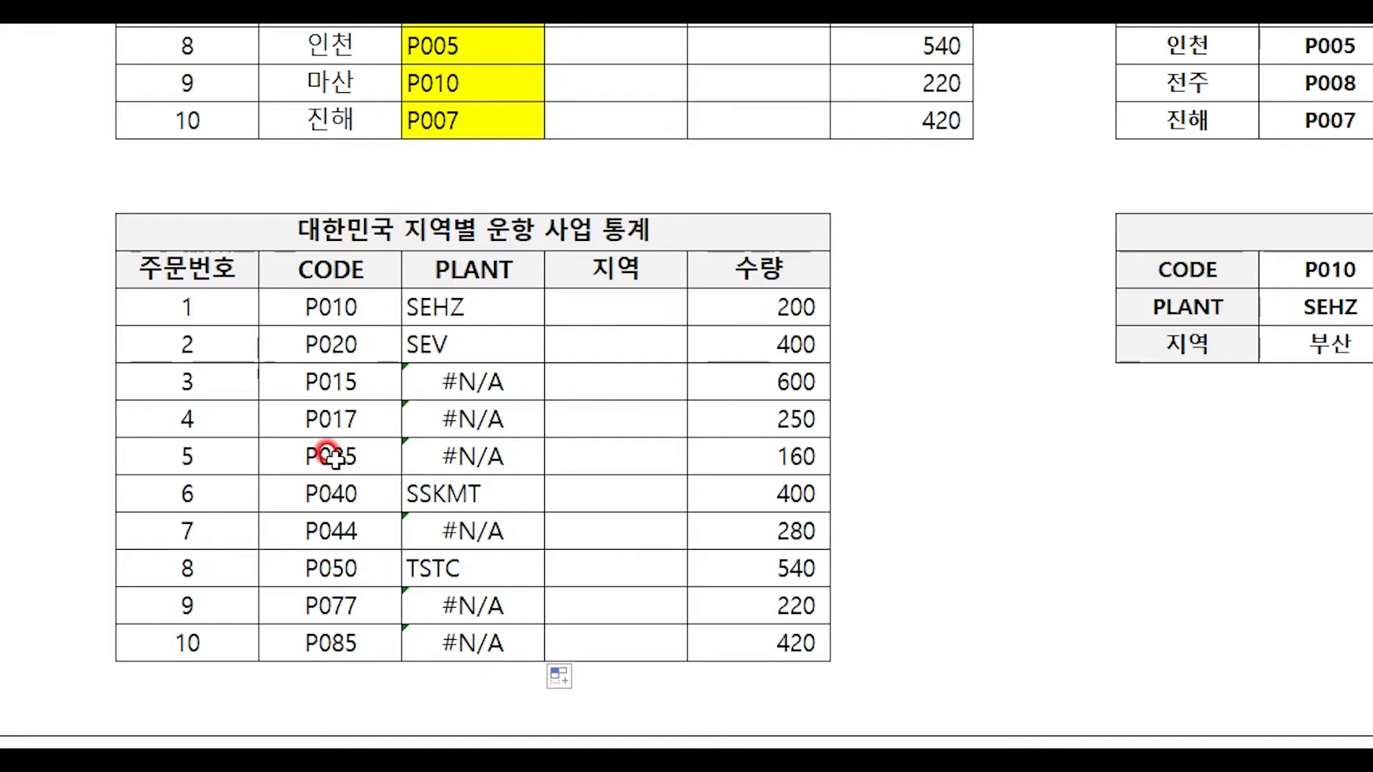
left_click_drag(512, 366, 472, 455)
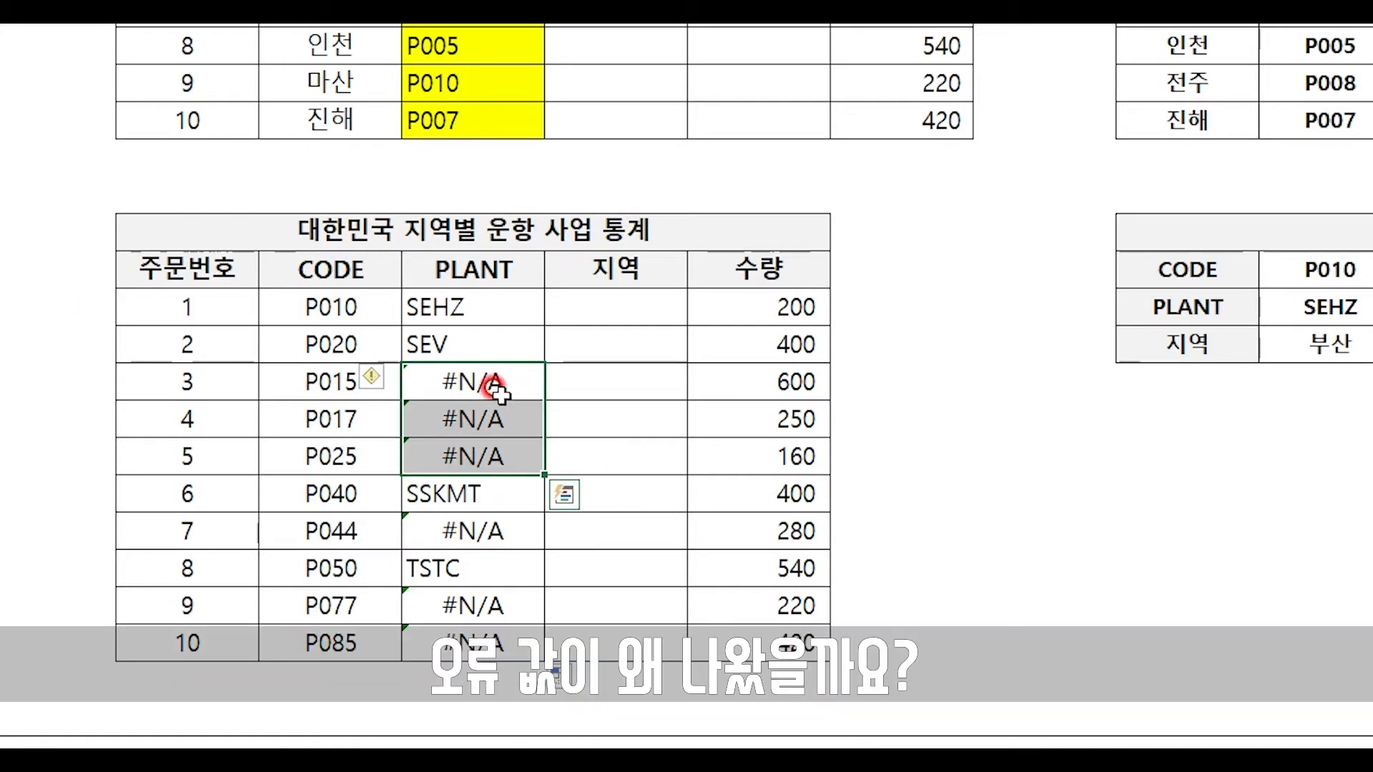
double_click(491, 374)
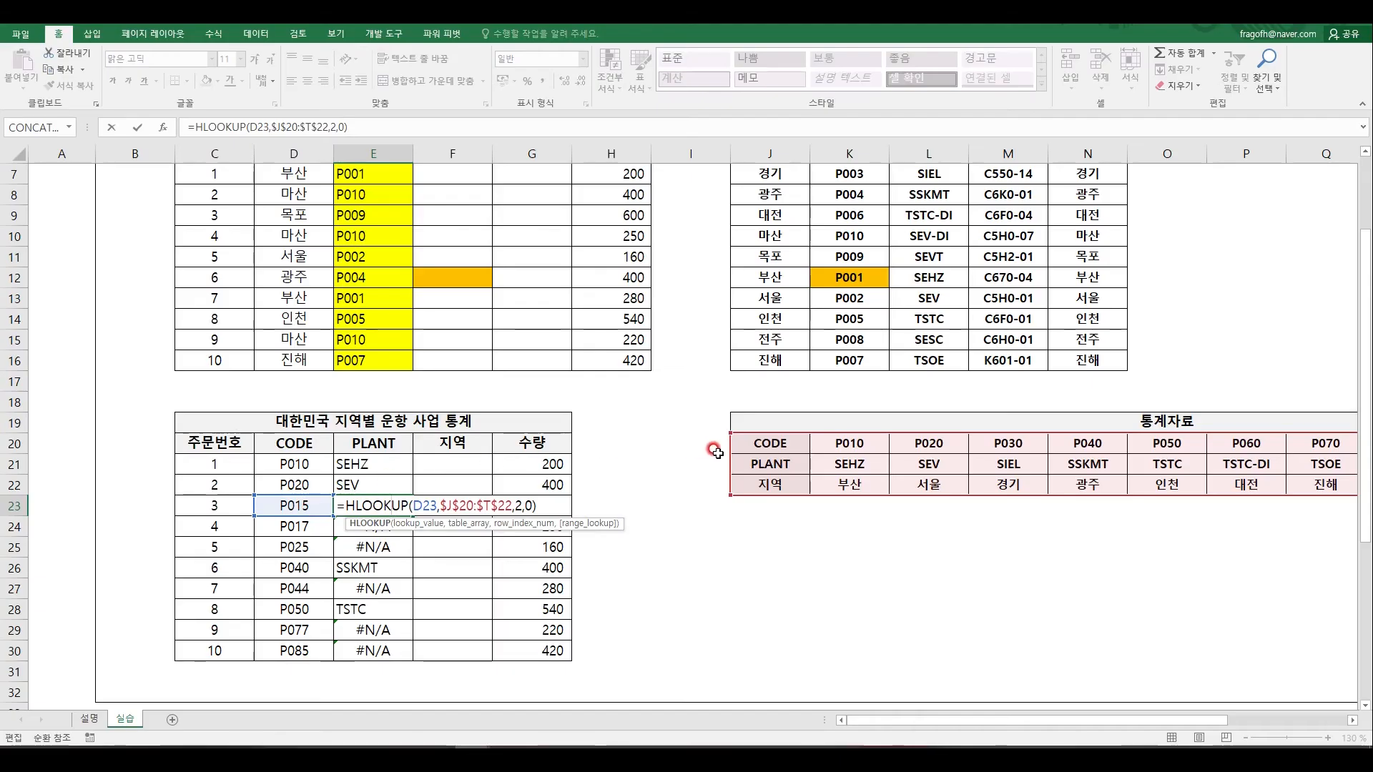
left_click_drag(922, 719, 886, 723)
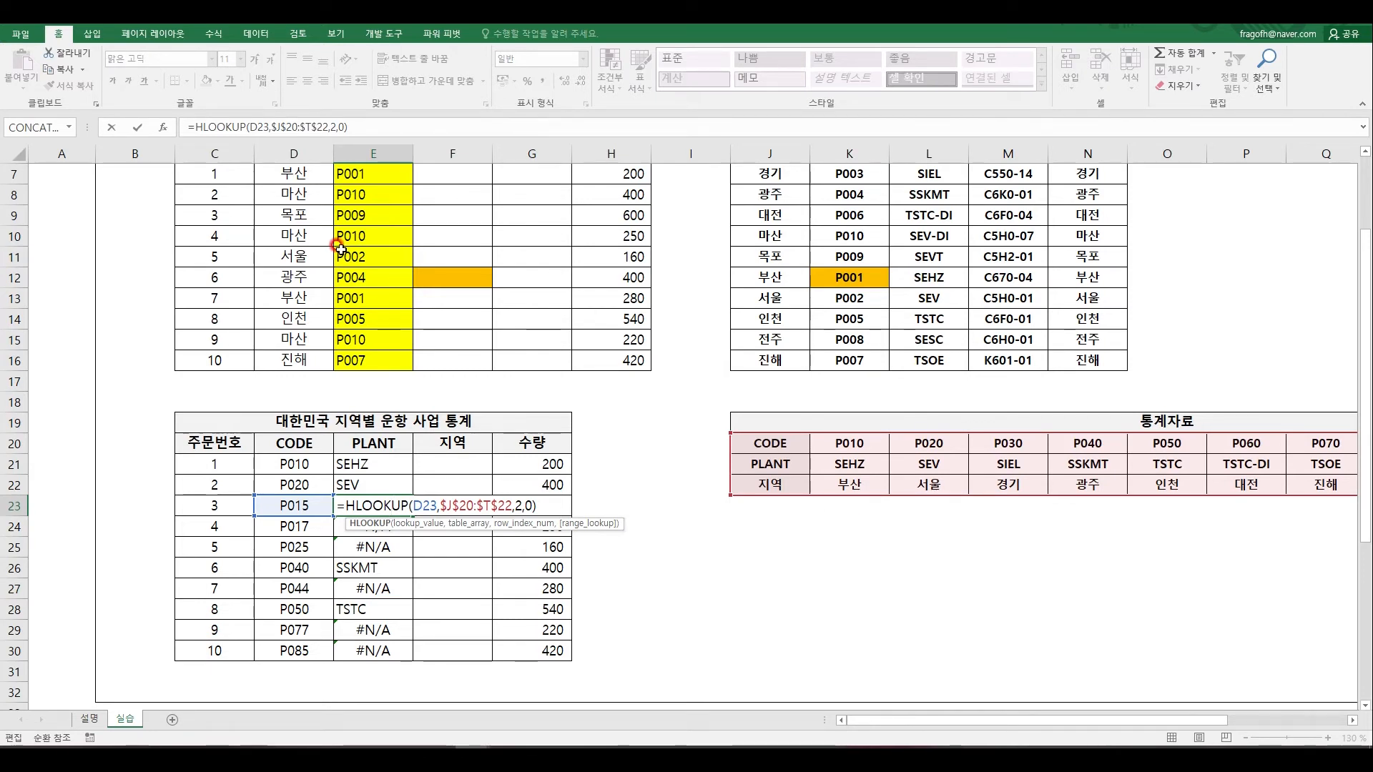
key("Return")
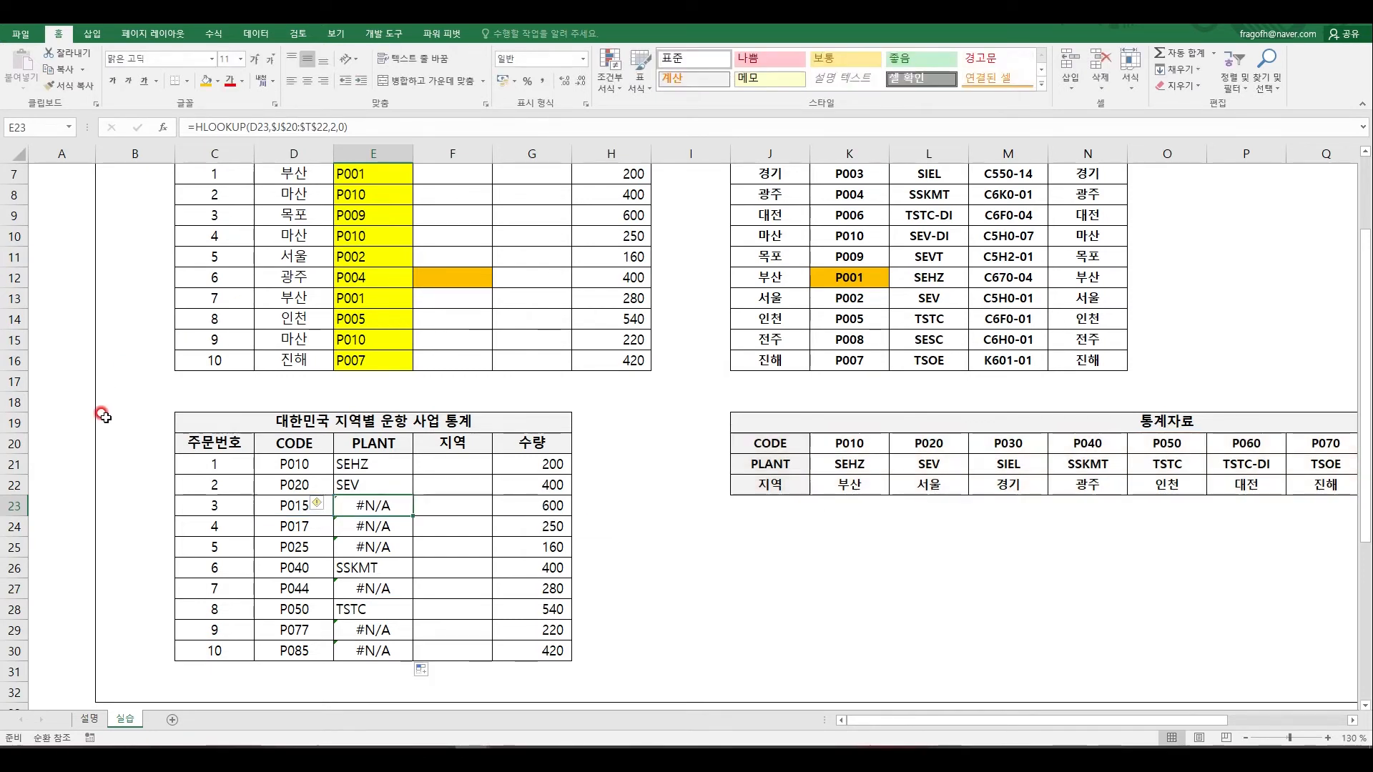
left_click_drag(315, 505, 447, 533)
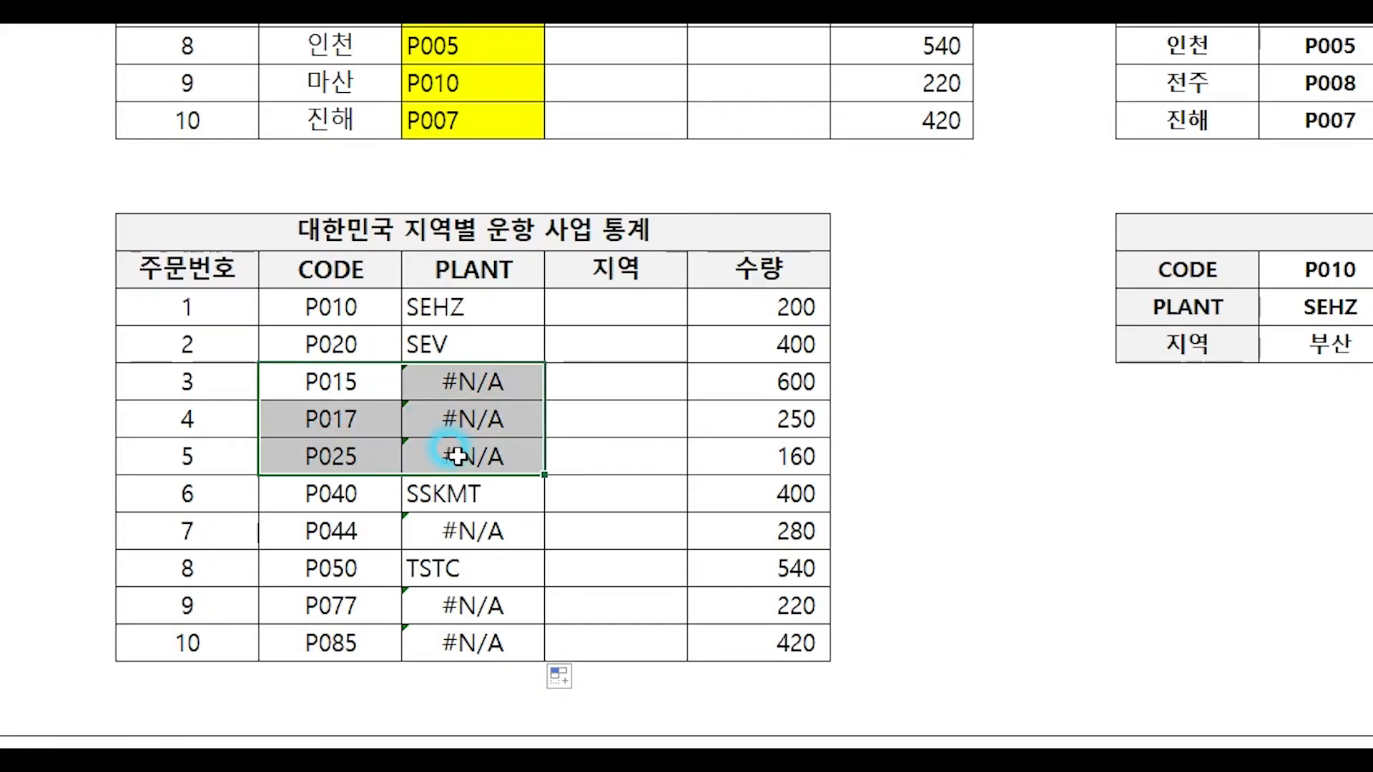
left_click_drag(354, 604, 444, 645, "ctrl")
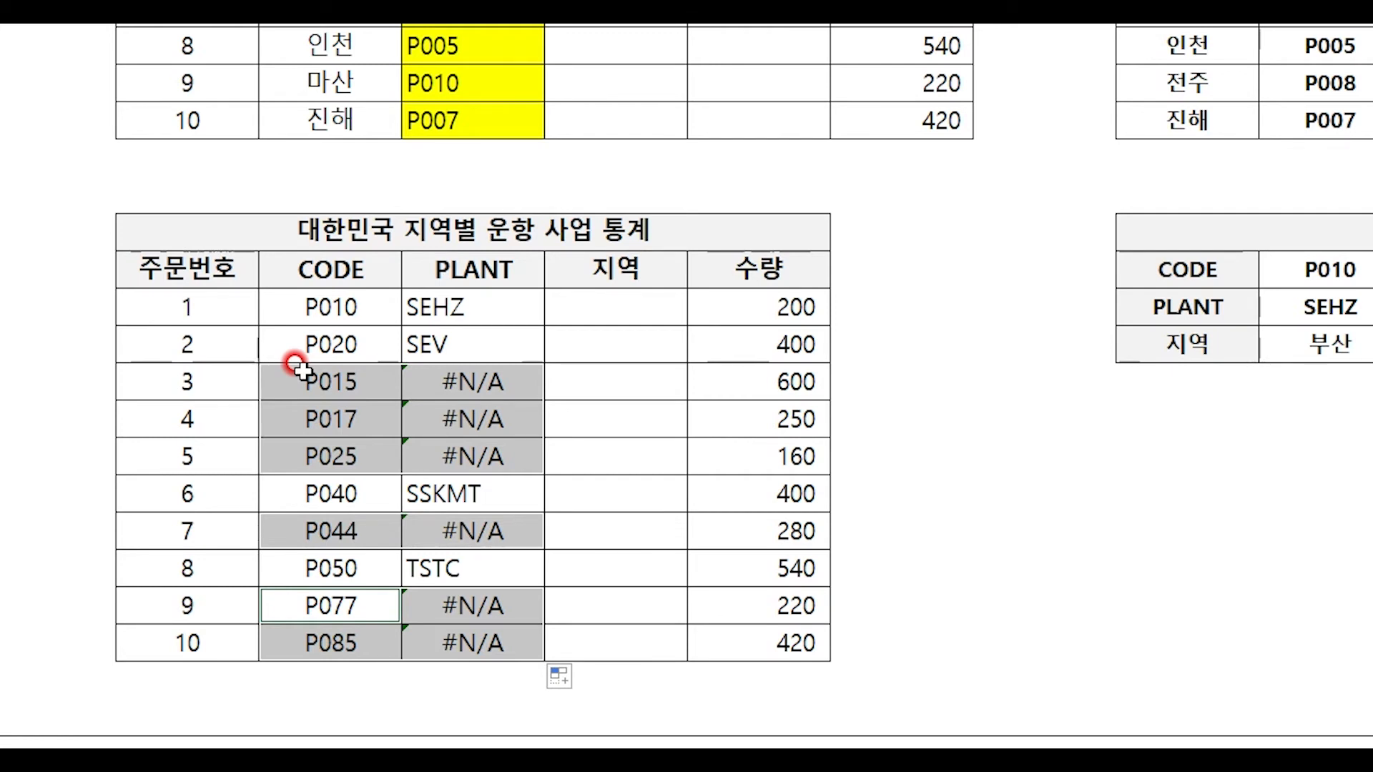
left_click(299, 368)
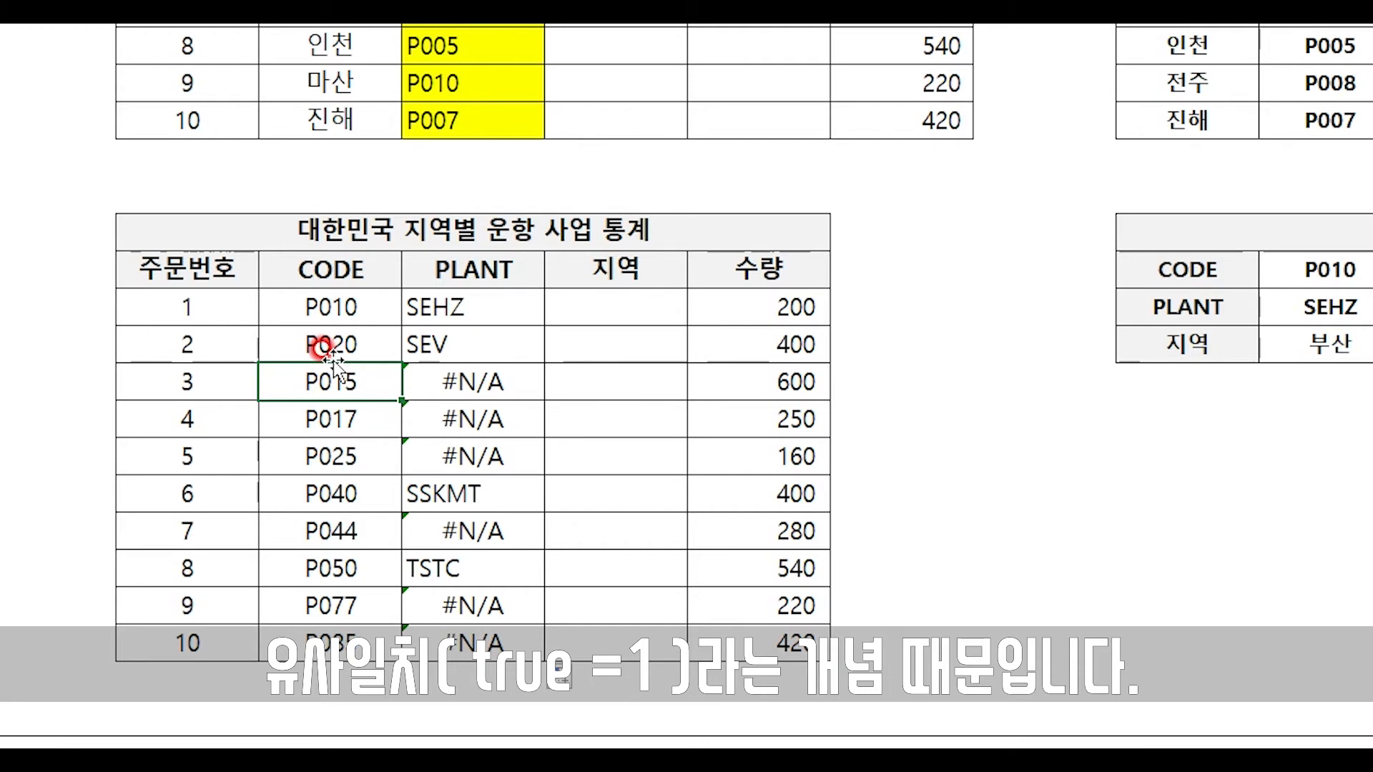
Change the range_lookup argument in order 1's PLANT formula to 1 and fill it down to order 10.
double_click(506, 300)
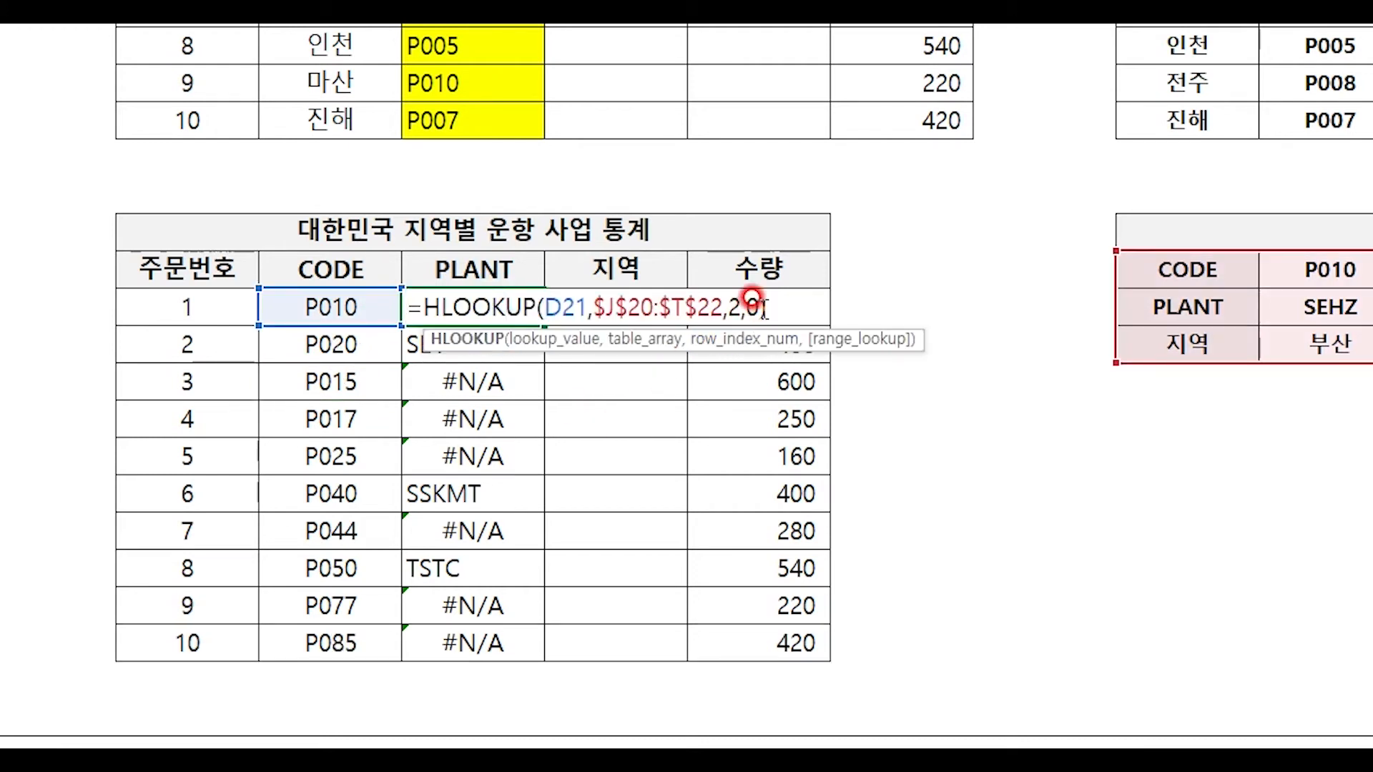
left_click(755, 310)
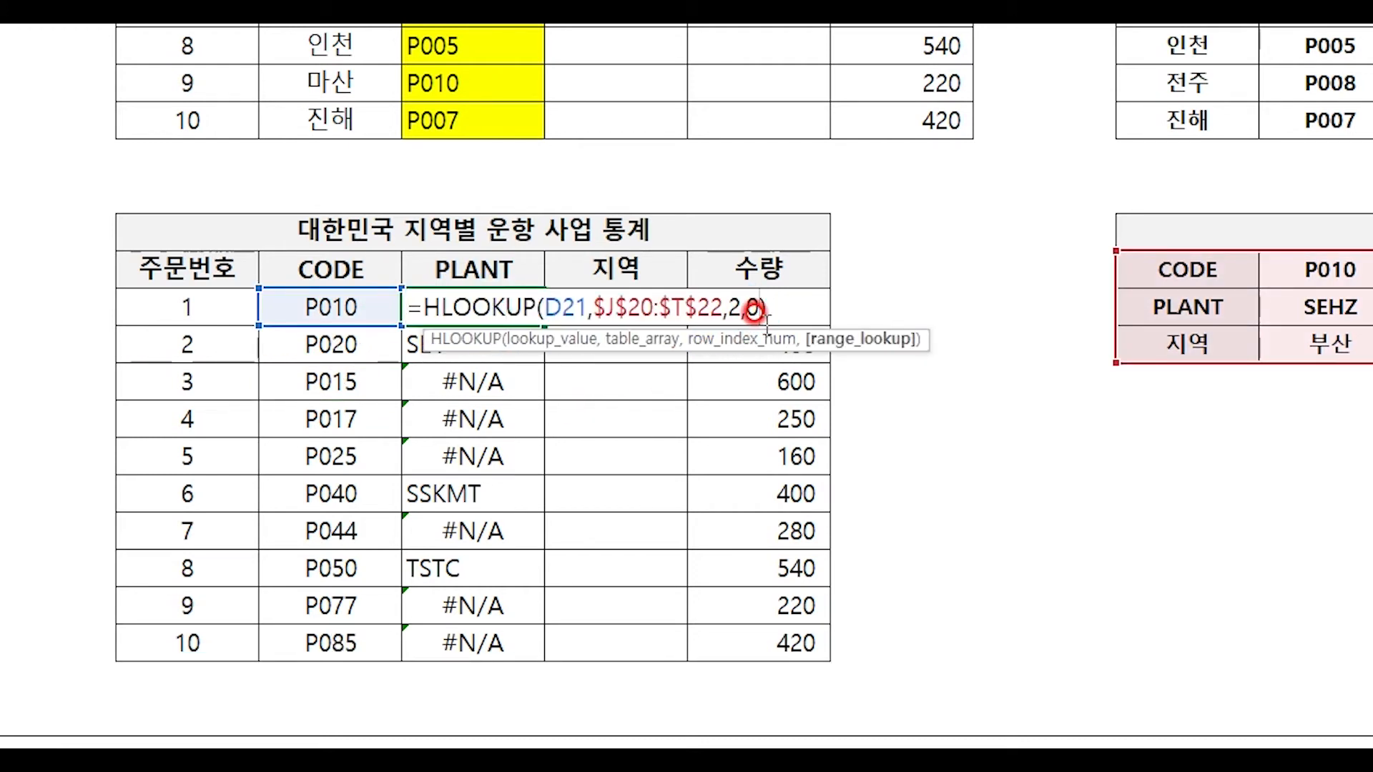
key("BackSpace")
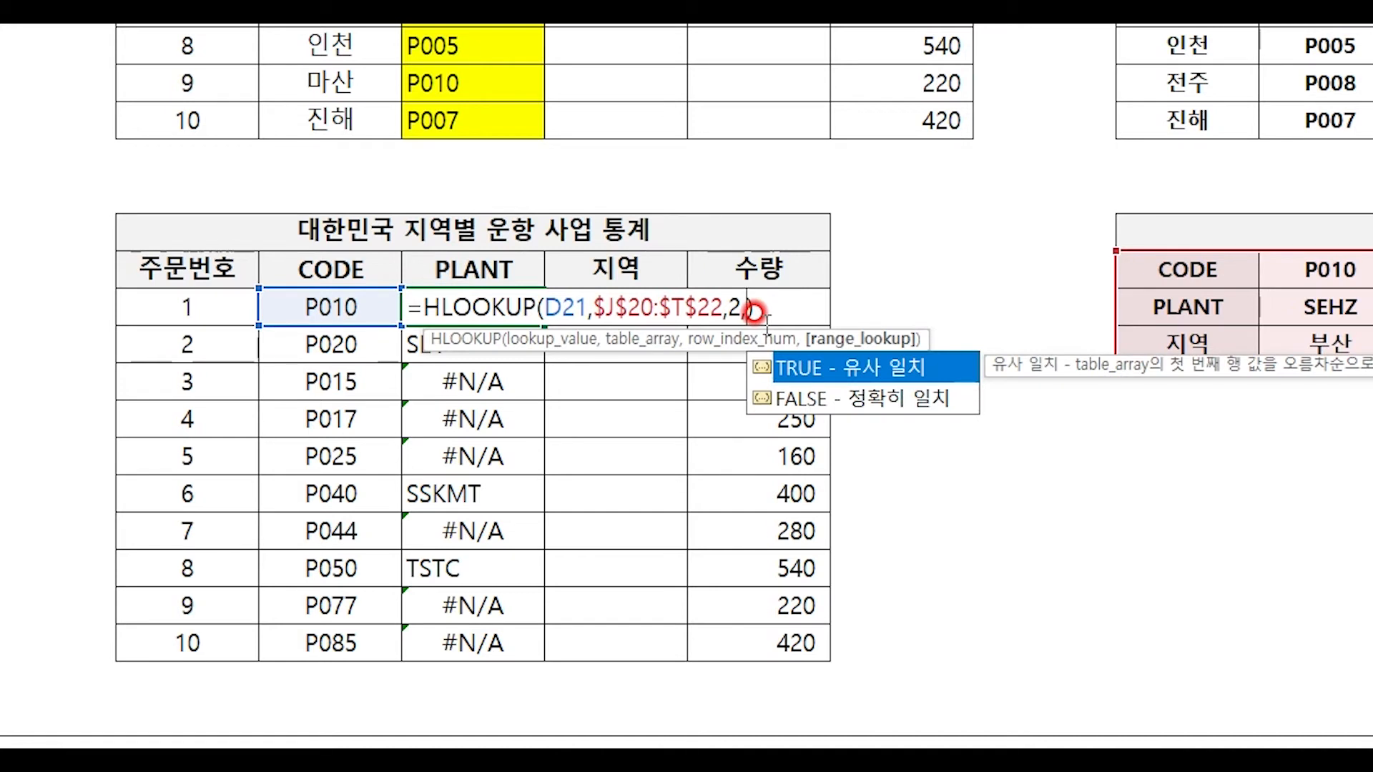
type("1")
key("Return")
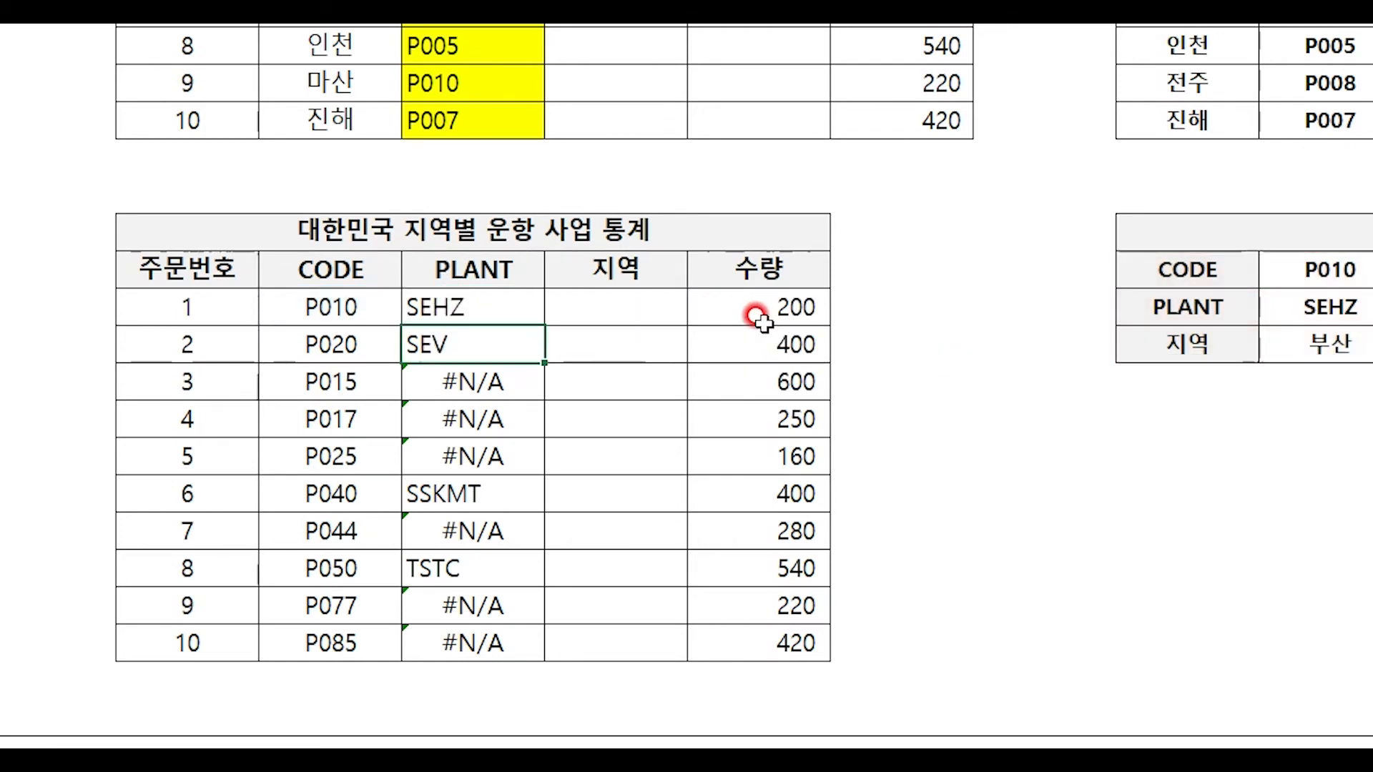
left_click(526, 302)
left_click_drag(543, 326, 528, 652)
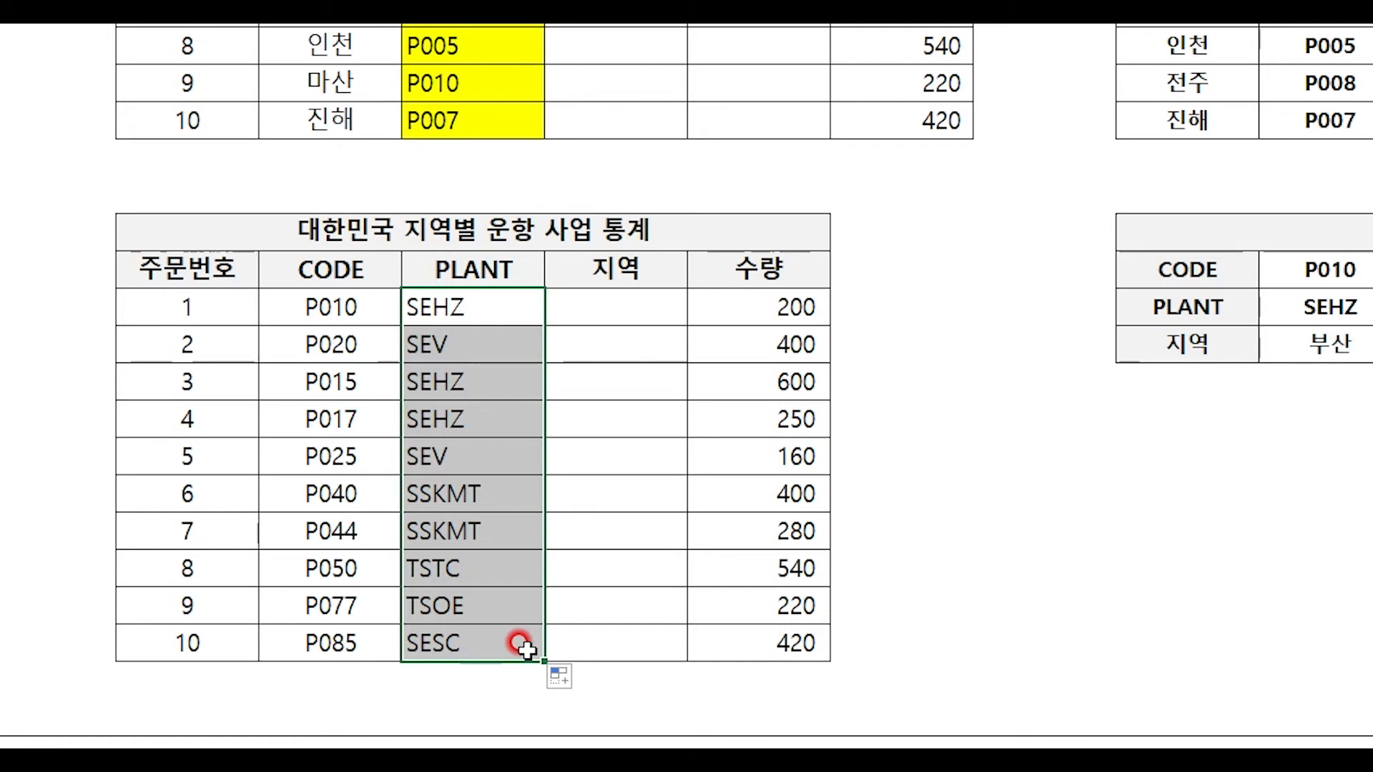
Compare the CODE and PLANT values of orders 1, 3 and 4 to review how approximate matching works.
scroll(519, 647, "down", 1)
left_click(461, 571)
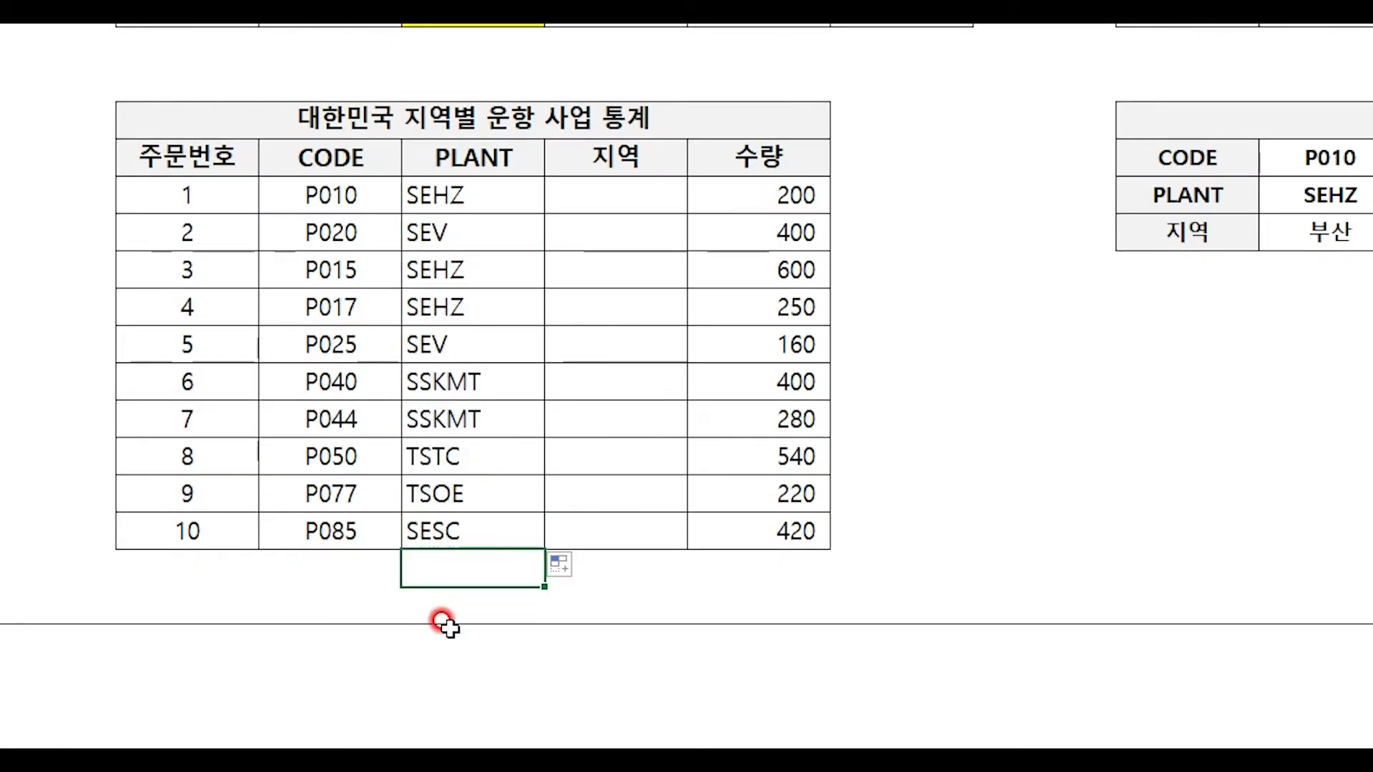
left_click(346, 267)
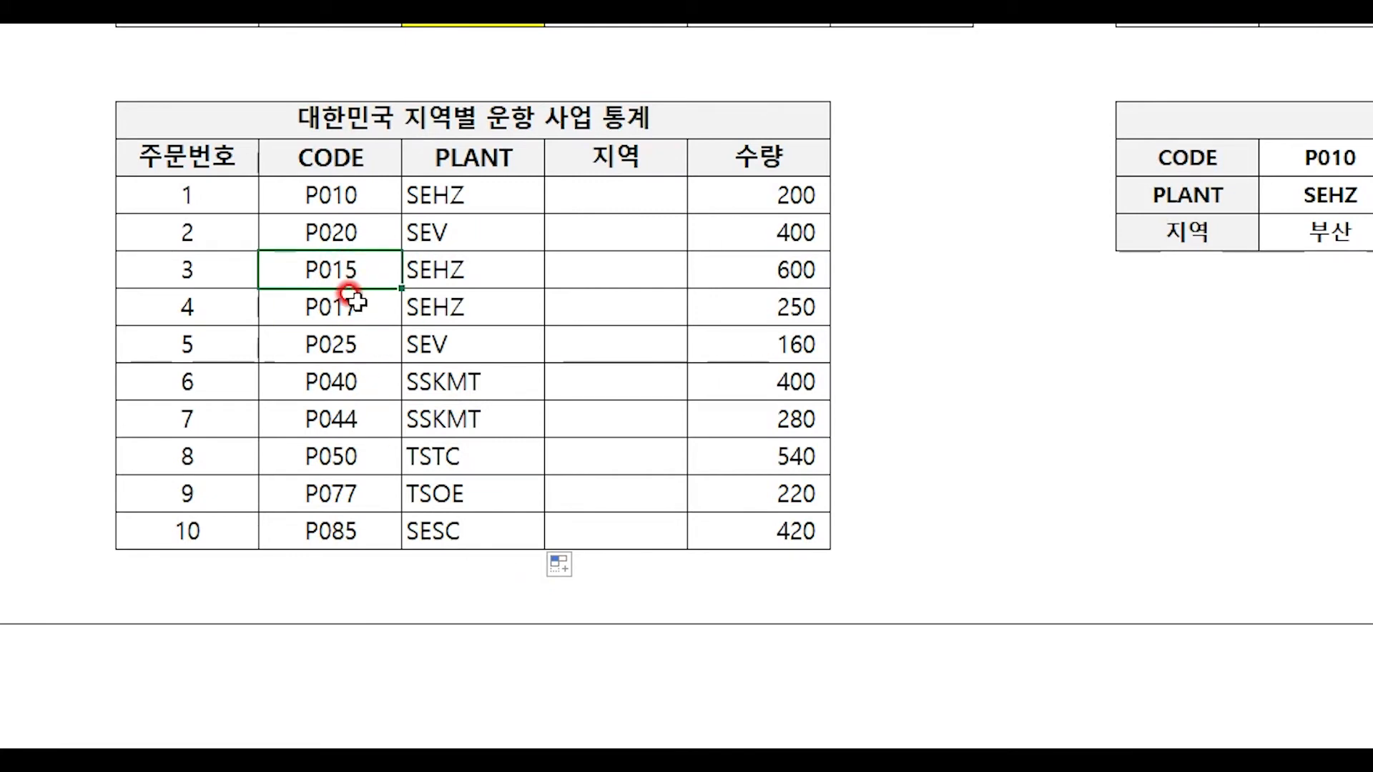
left_click(353, 304, "ctrl")
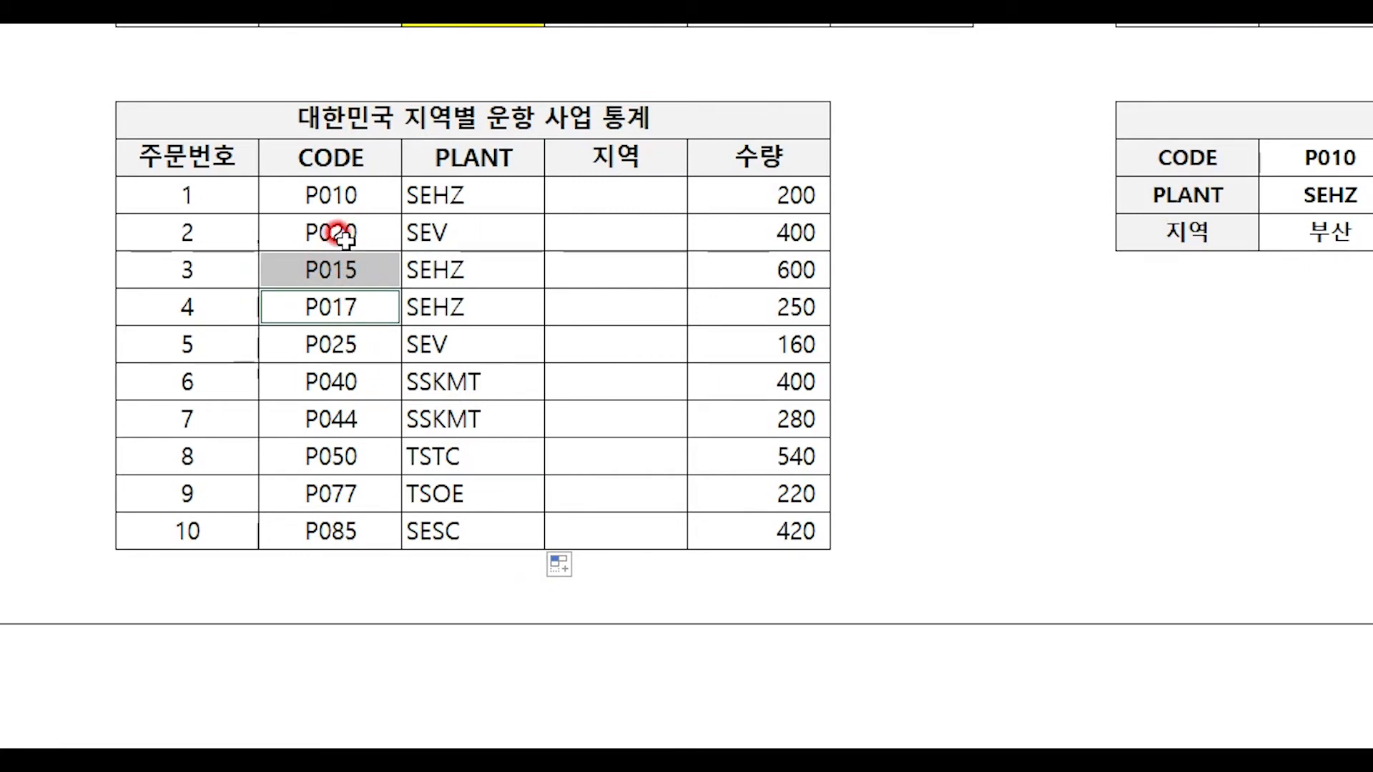
left_click(333, 189, "ctrl")
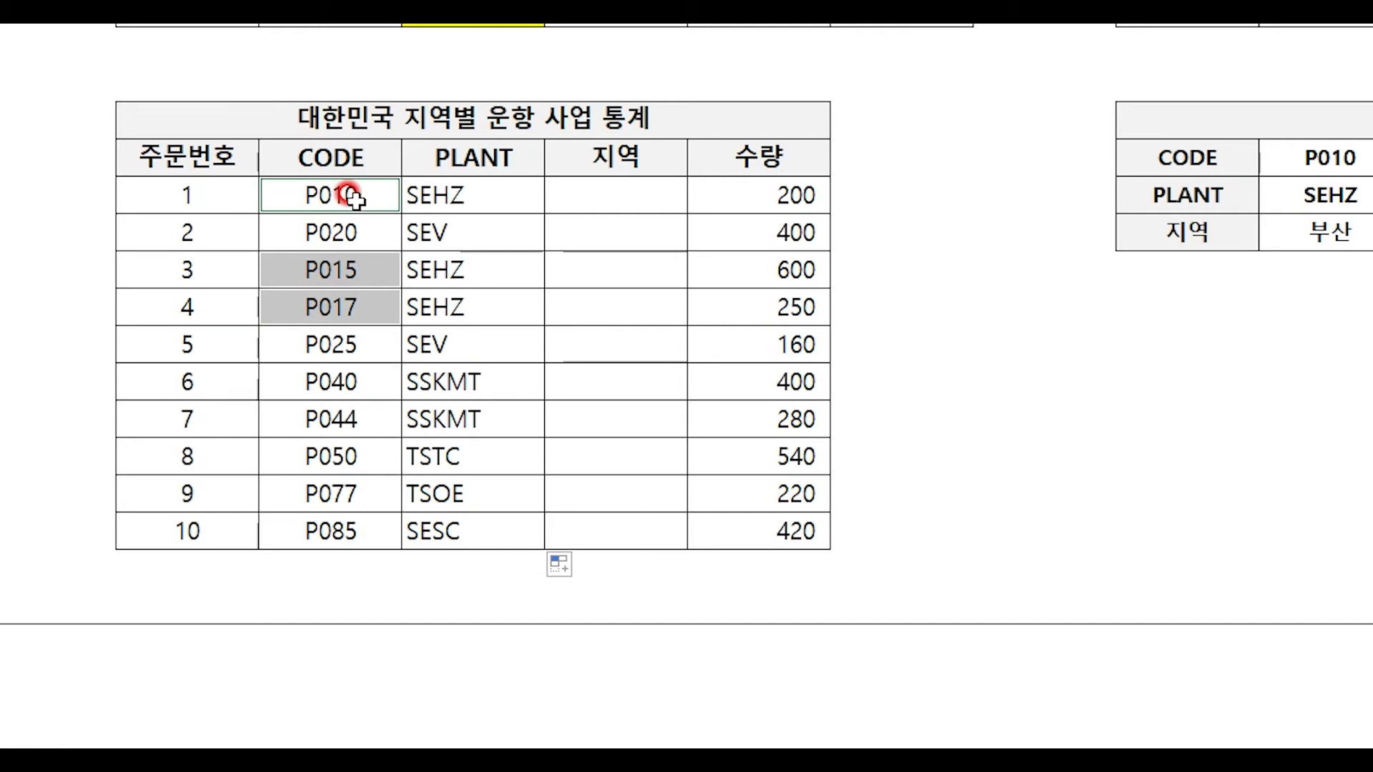
left_click(469, 195, "ctrl")
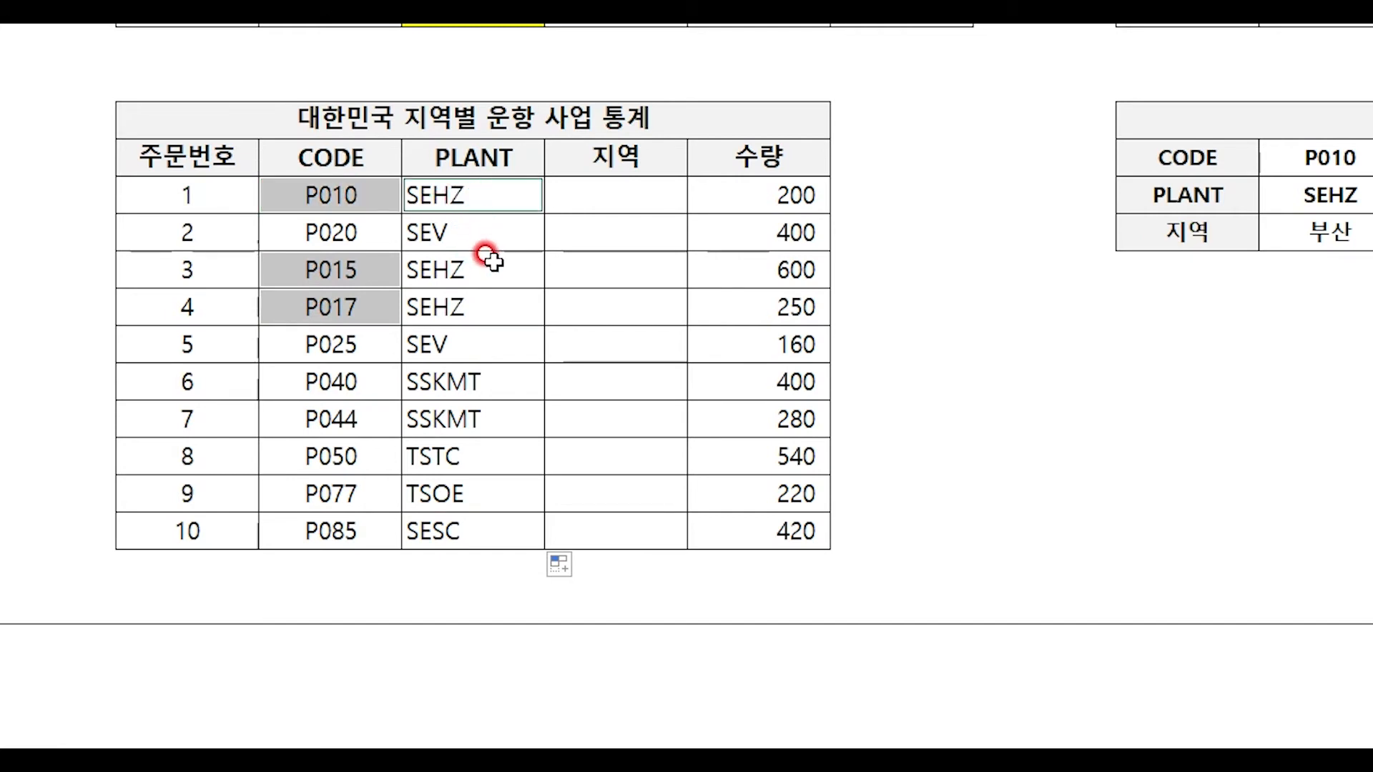
left_click(487, 267, "ctrl")
left_click(503, 306, "ctrl")
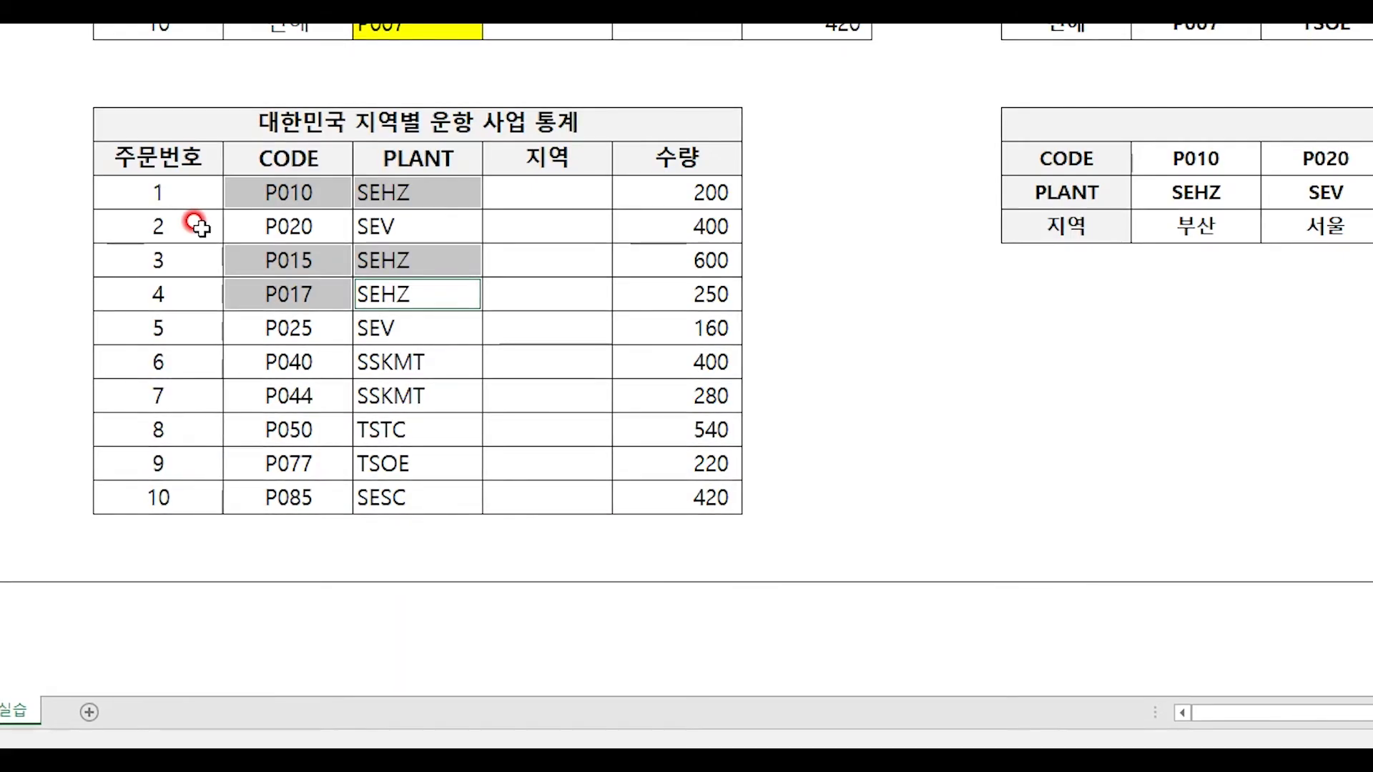
scroll(284, 266, "down", 1)
left_click(293, 286)
left_click(401, 282)
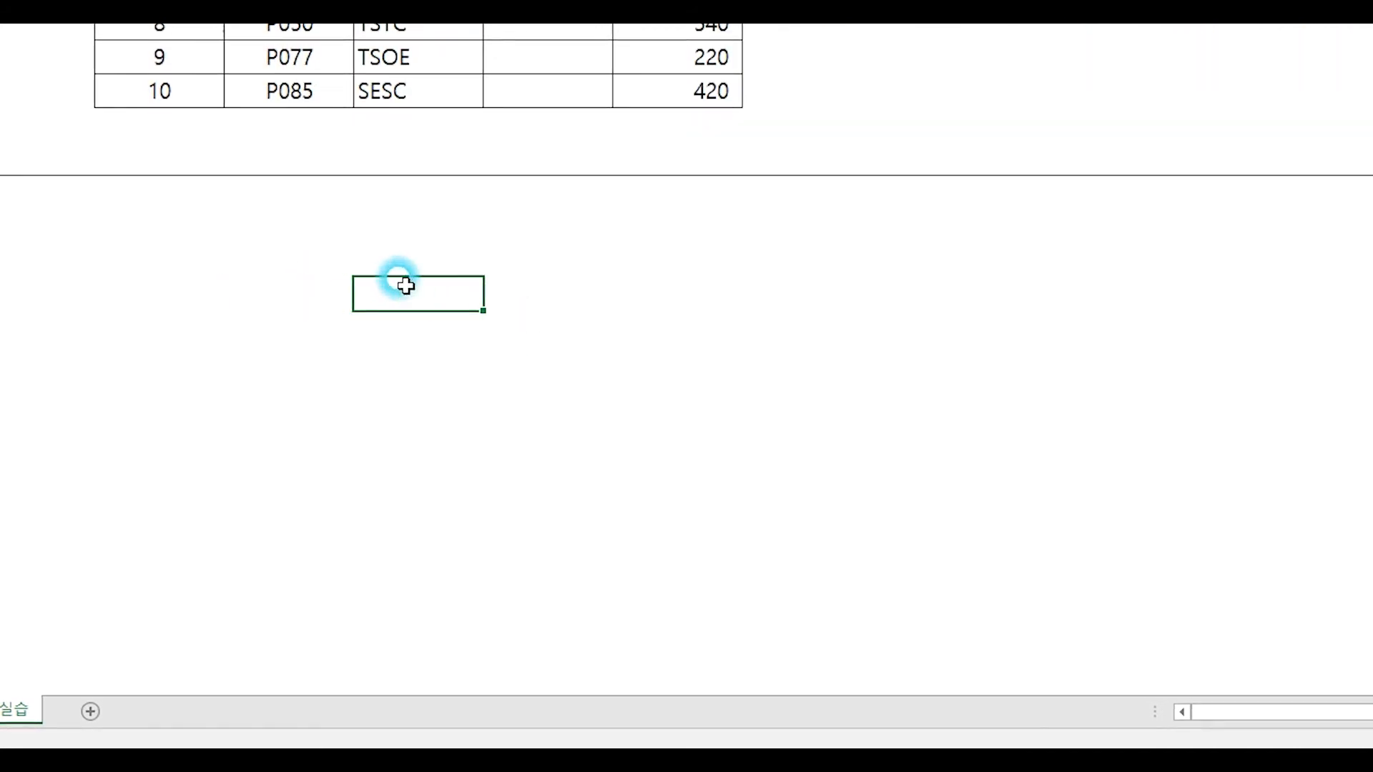
Enter 2019 as the column header in E36 and three people's names in D37:D39.
type("2019")
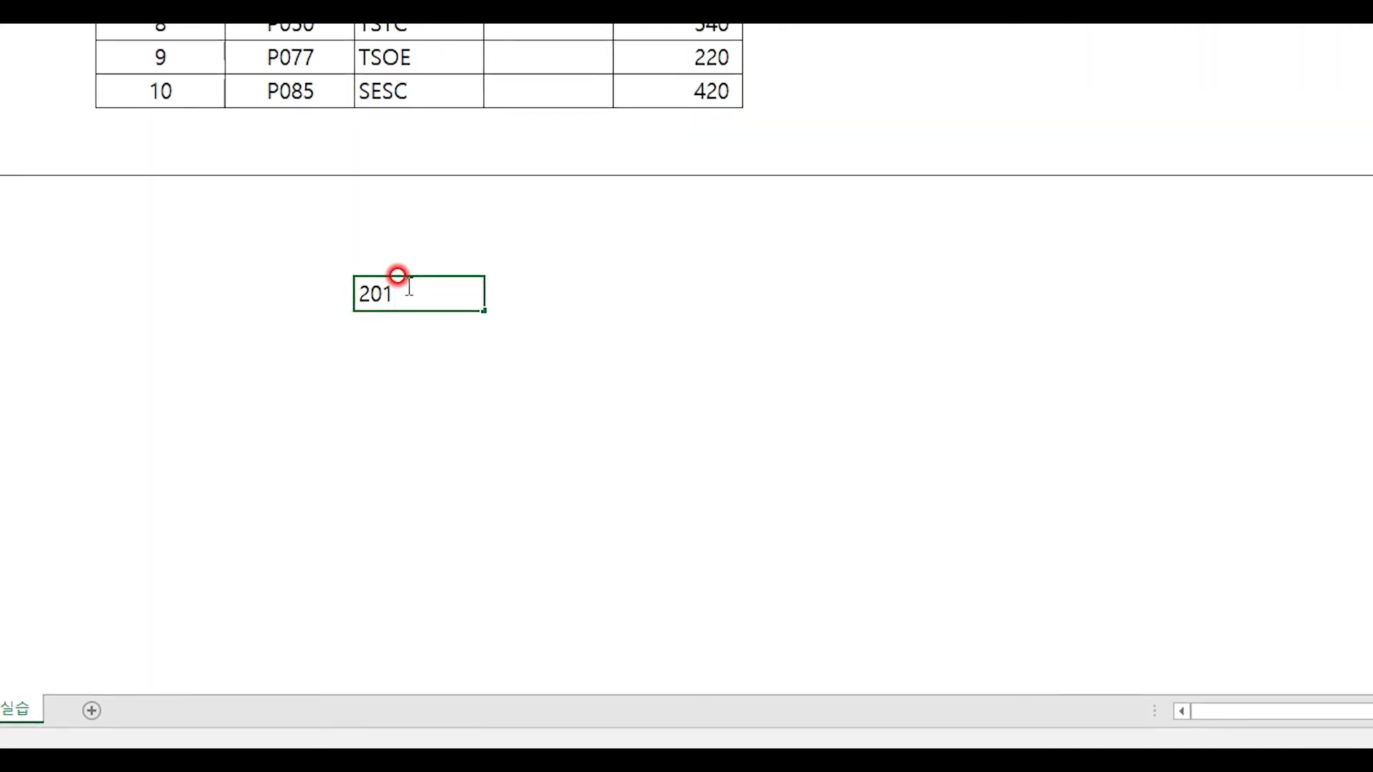
key("Return")
key("Left")
type("더")
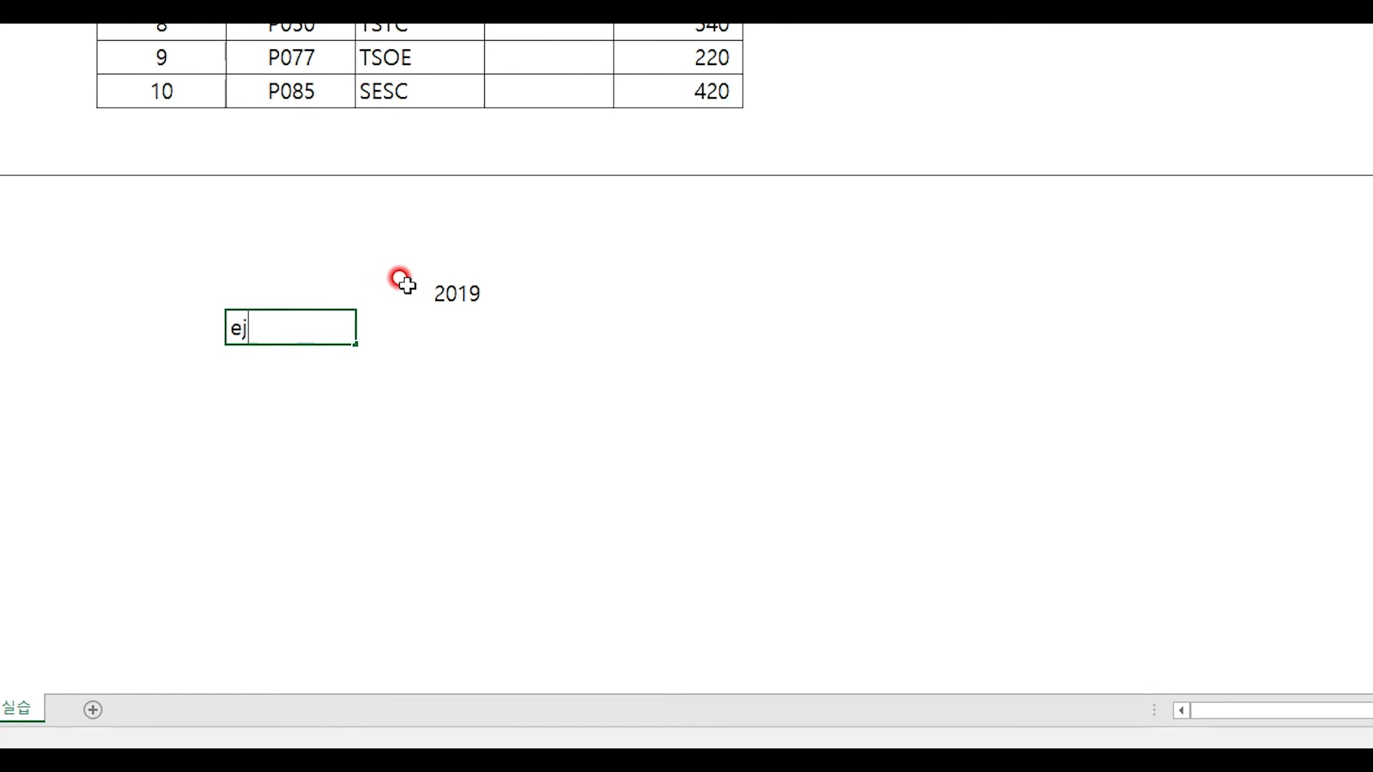
type("ㄱ수")
key("Return")
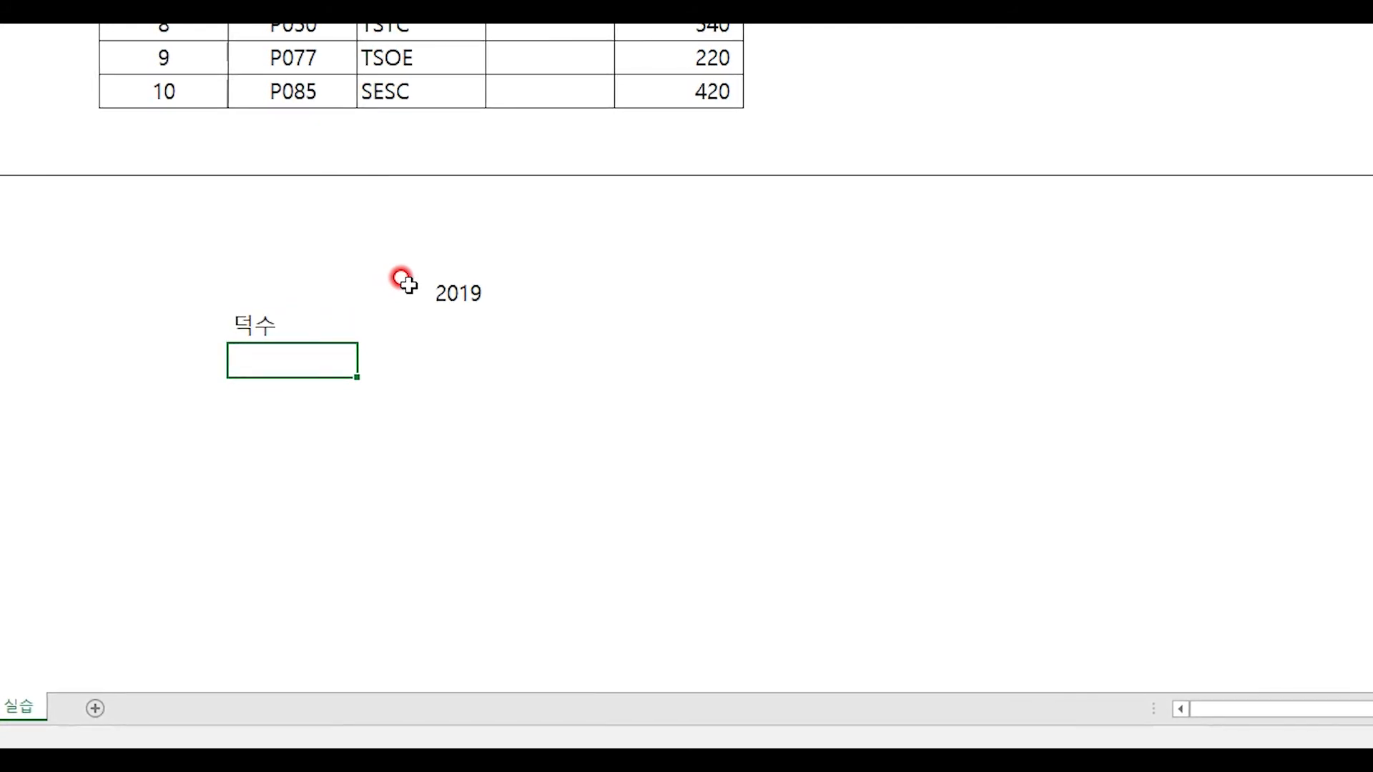
type("문수")
key("Return")
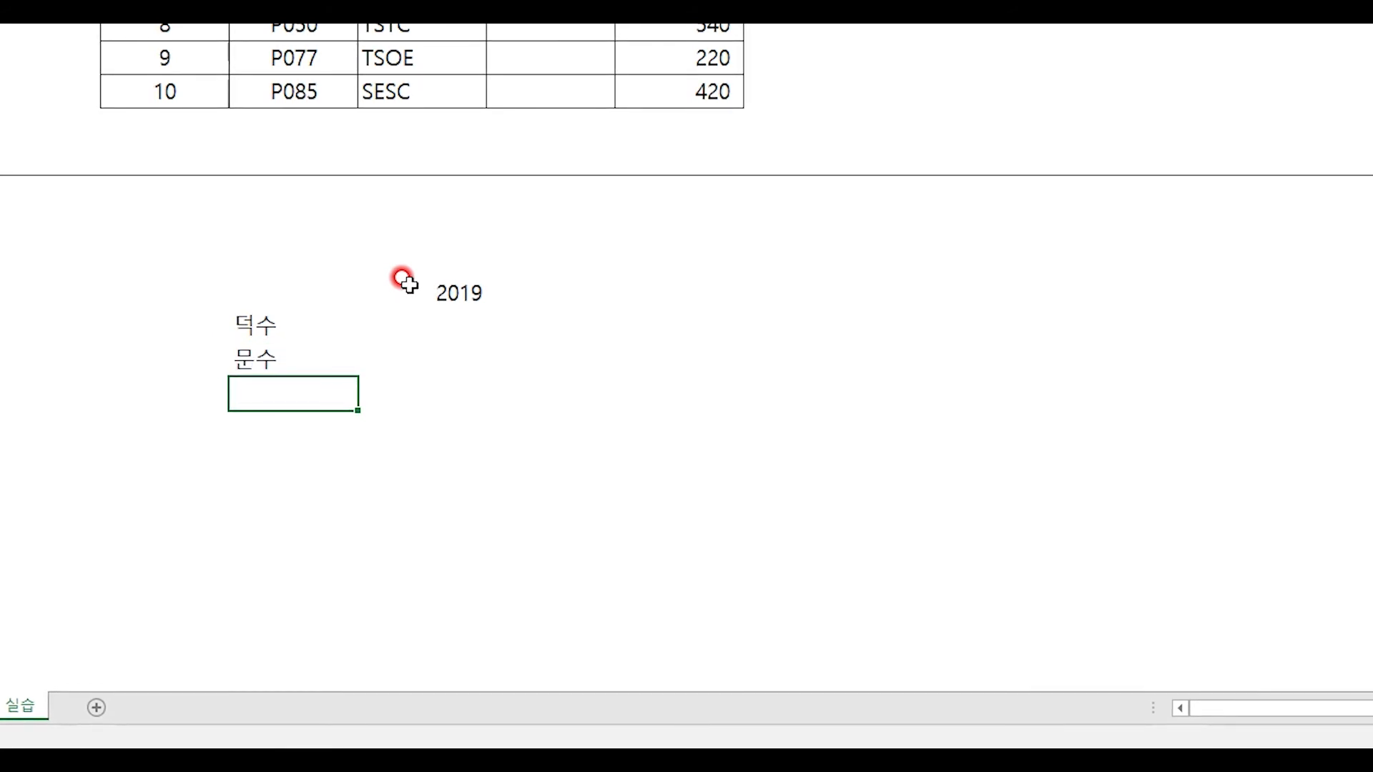
type("박수")
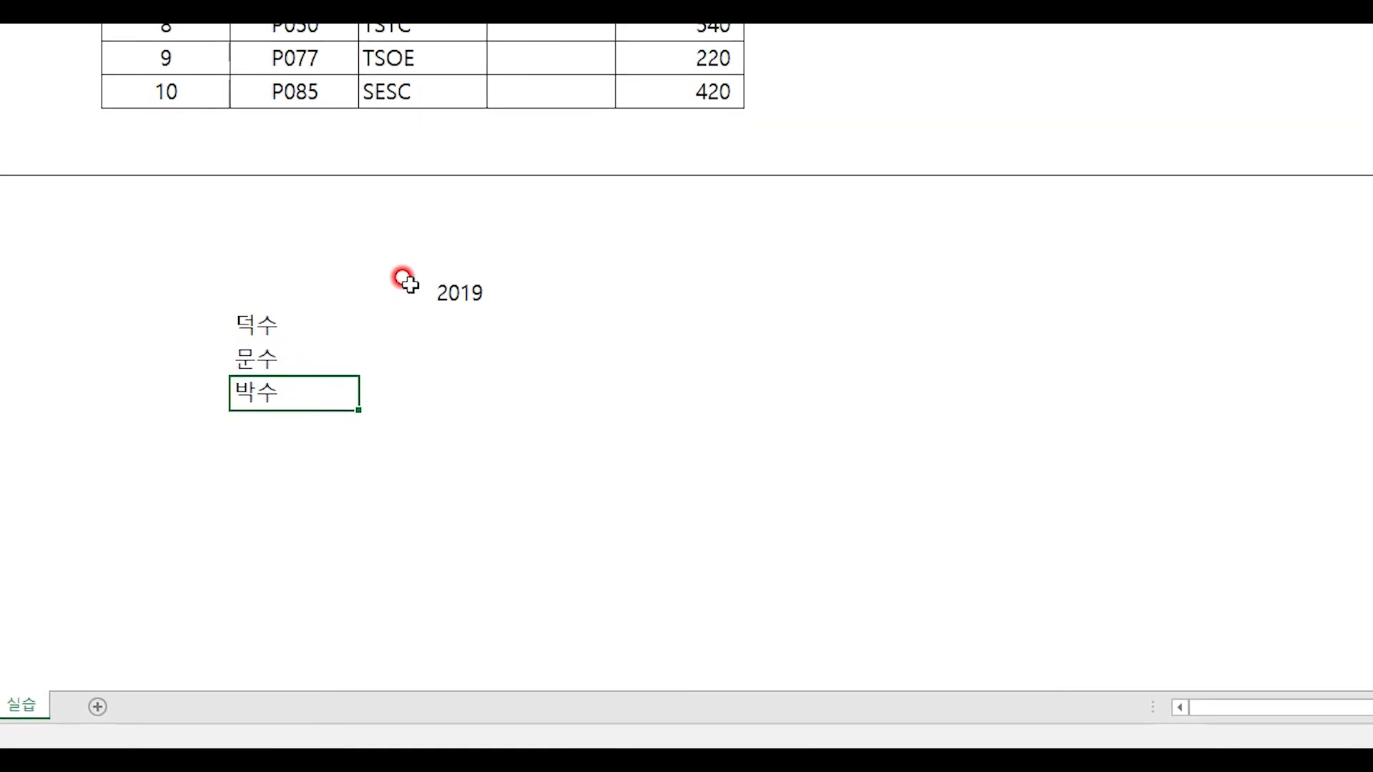
key("Return")
Enter the 2019 scores 95, 85 and 82 in E37:E39 beside the three names.
key("Right")
key("Right")
key("Up")
key("Left")
key("Up")
key("Up")
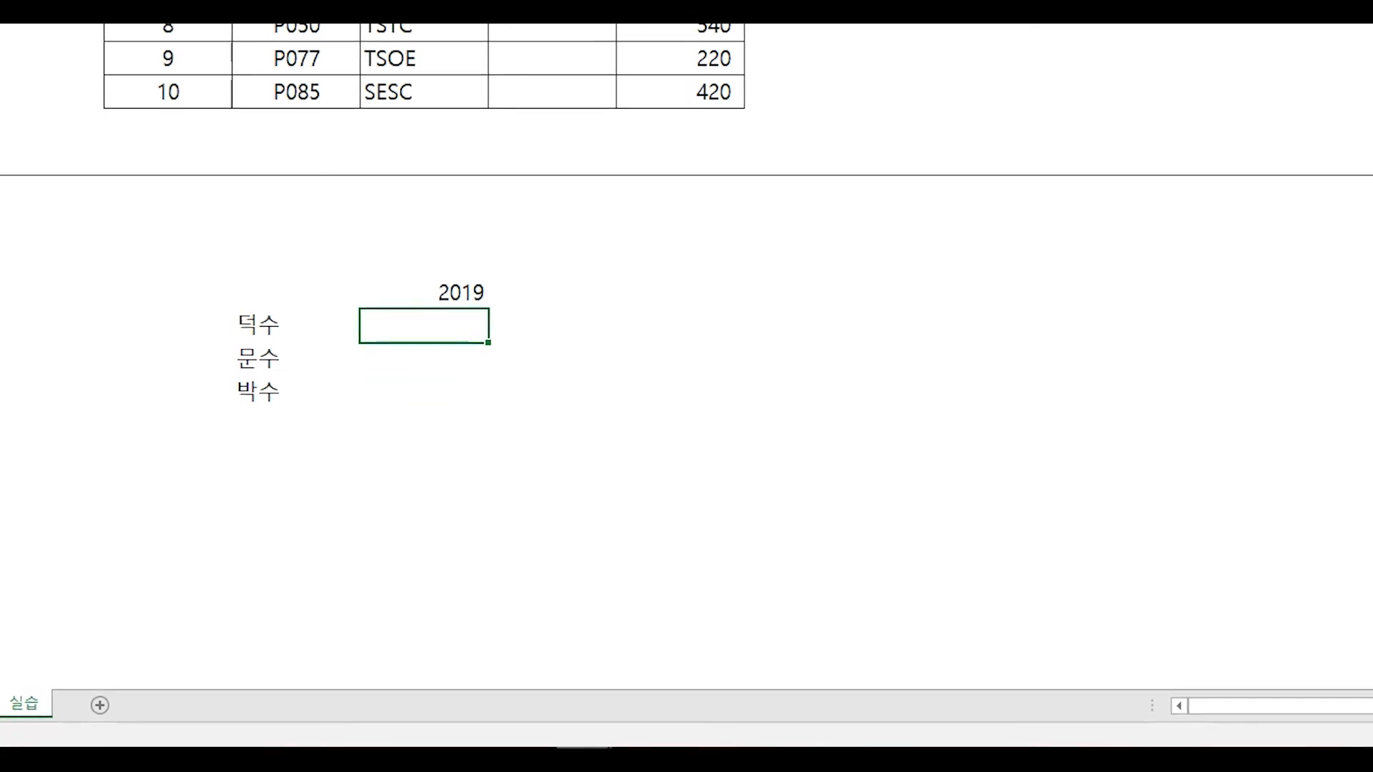
type("95")
key("Return")
type("8")
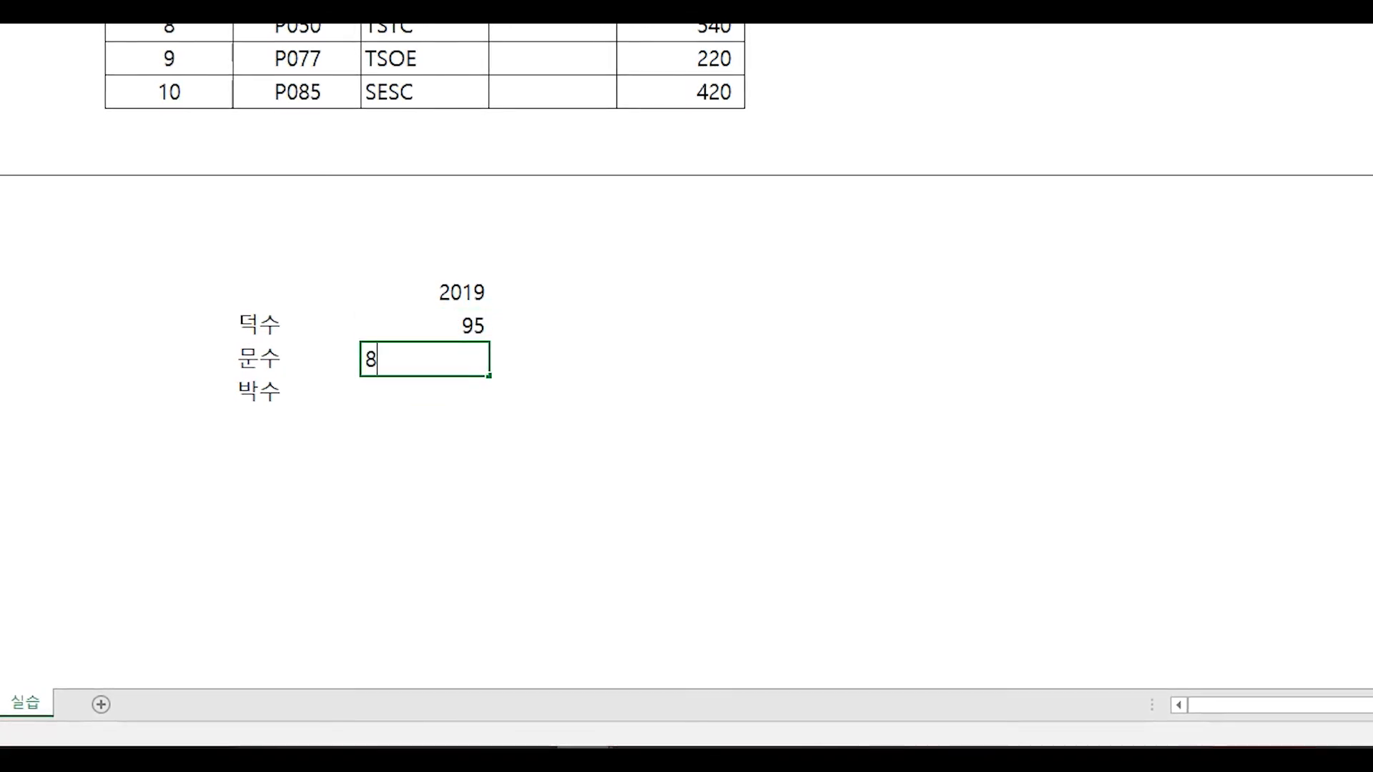
type("5")
key("ctrl+Return")
key("Return")
type("82")
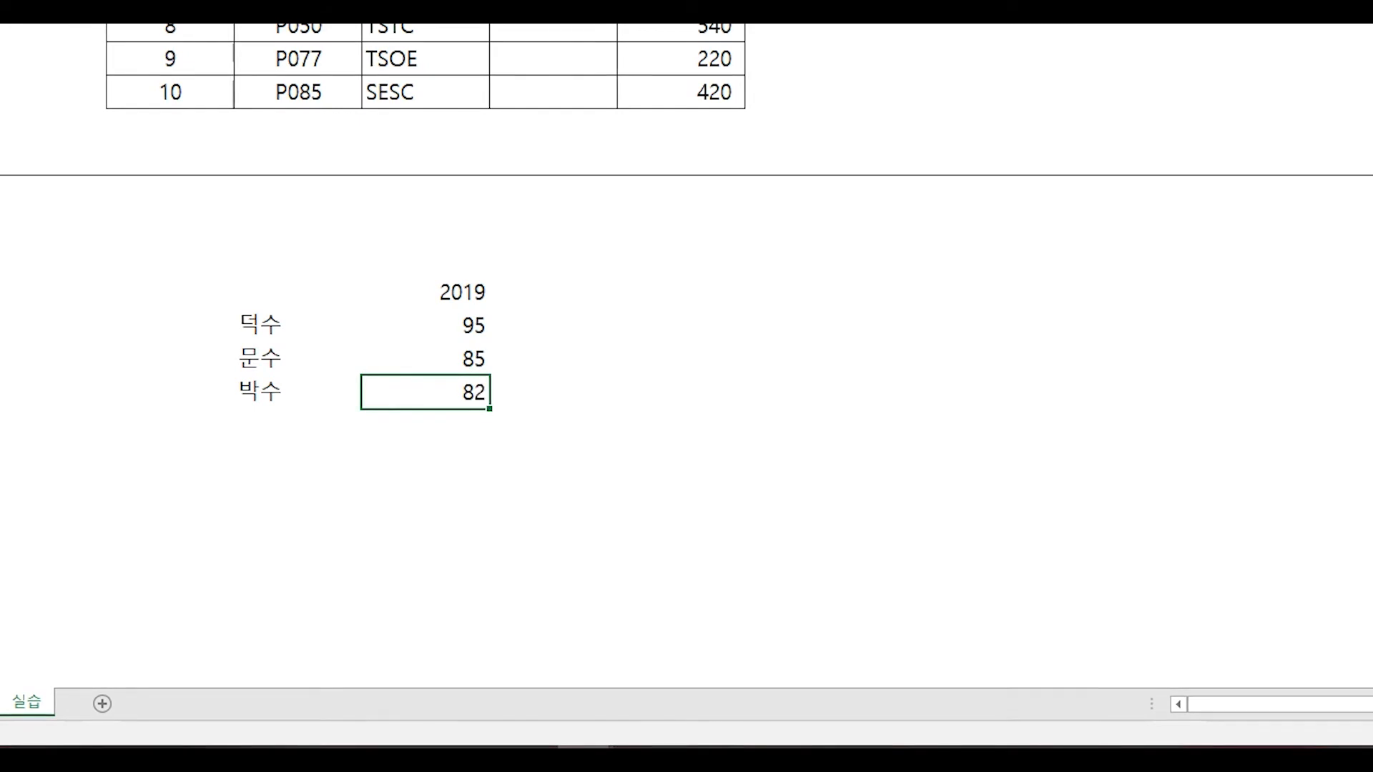
key("Return")
Start a grade table at J37 with the score range 80~89 and grade A in K37.
key("Right")
key("Right")
key("Right")
key("Right")
key("Right")
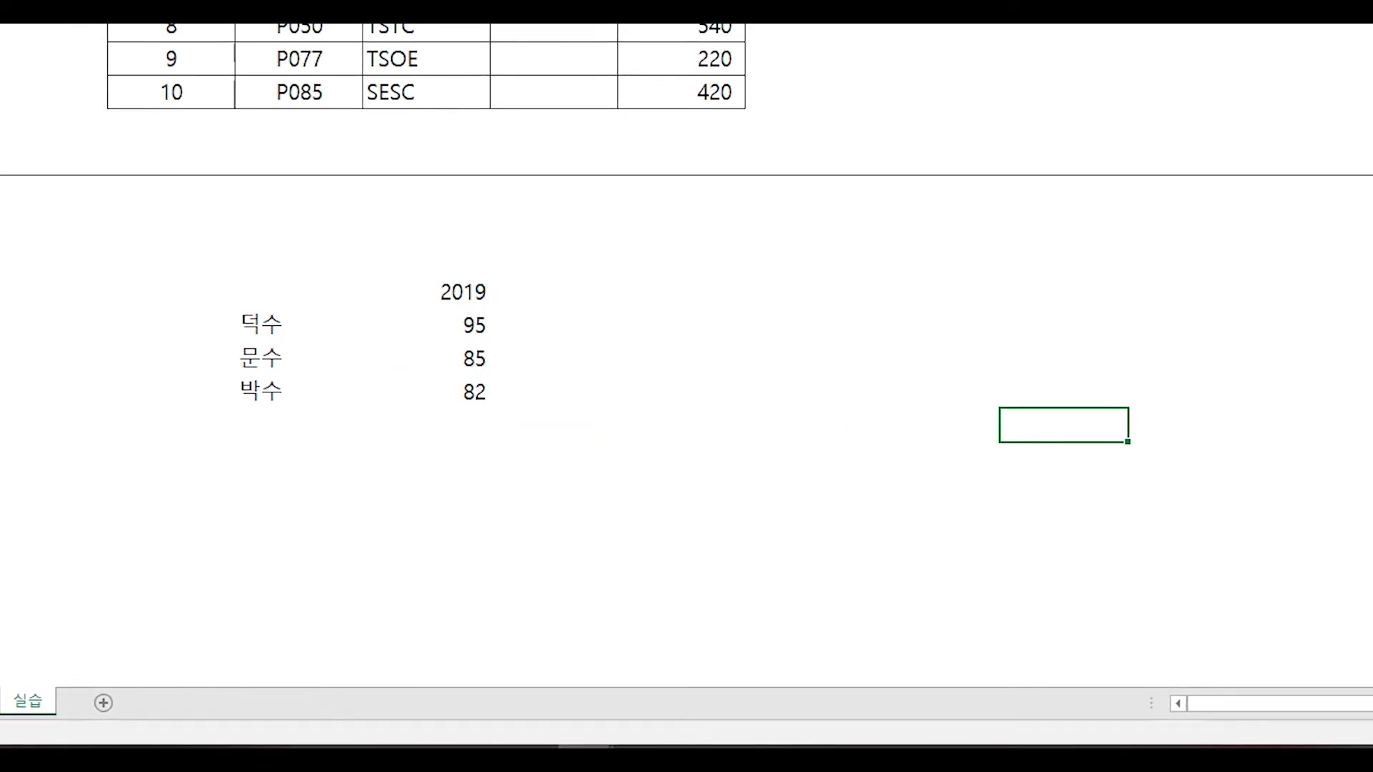
left_click(1085, 314)
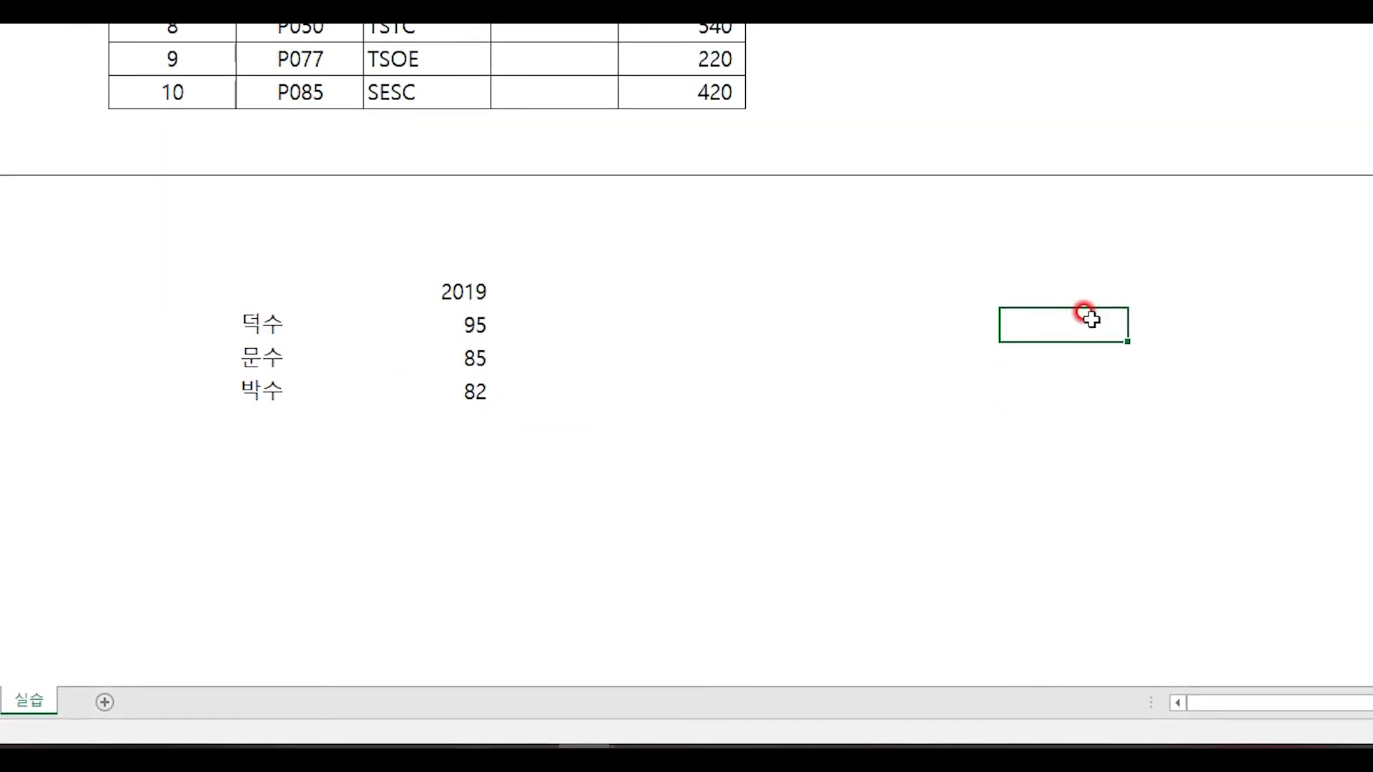
type("80~89")
key("Left")
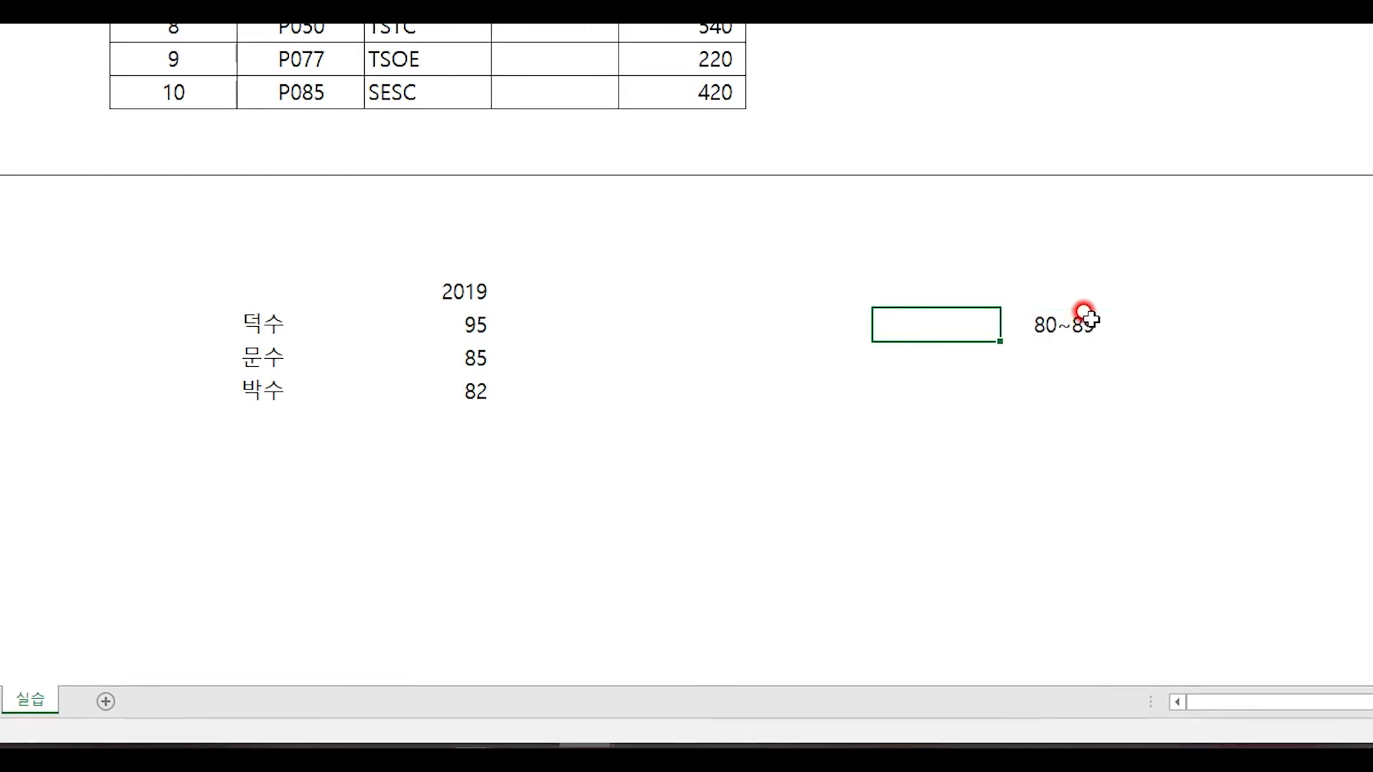
key("Right")
key("Right")
type("ㅁ")
key("BackSpace")
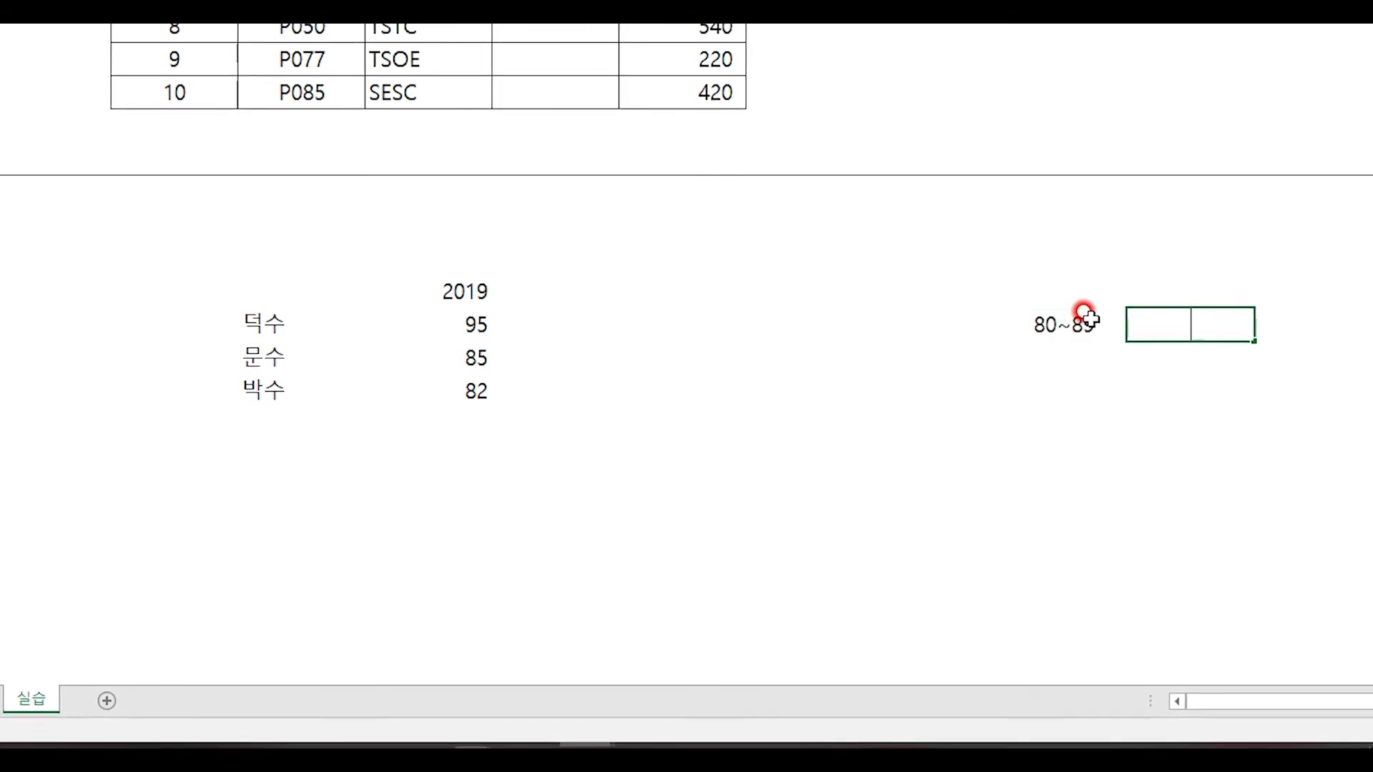
key("Return")
type("a")
key("Up")
type("A")
key("Return")
Add the score range 90~99 with grade S as the second row of the grade table.
key("Left")
type("90")
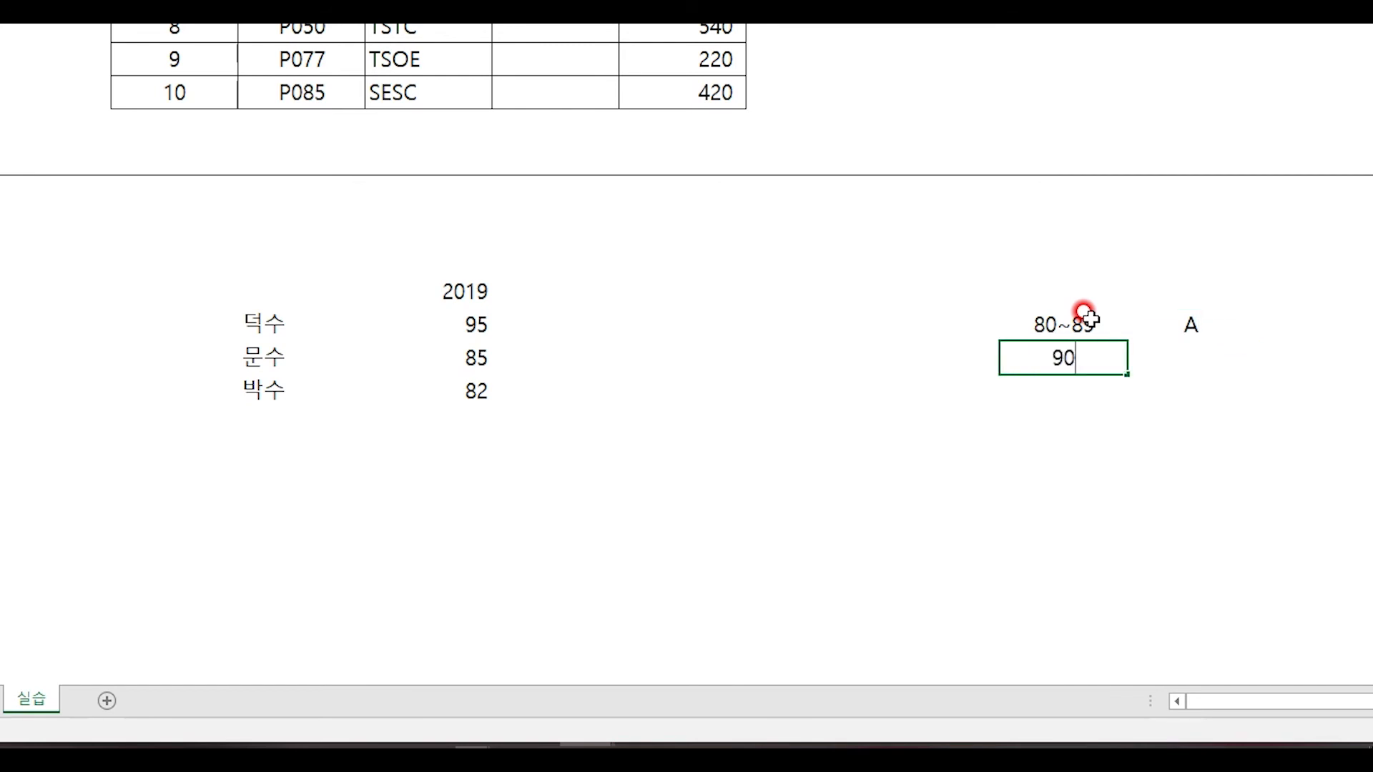
type("~99")
key("Right")
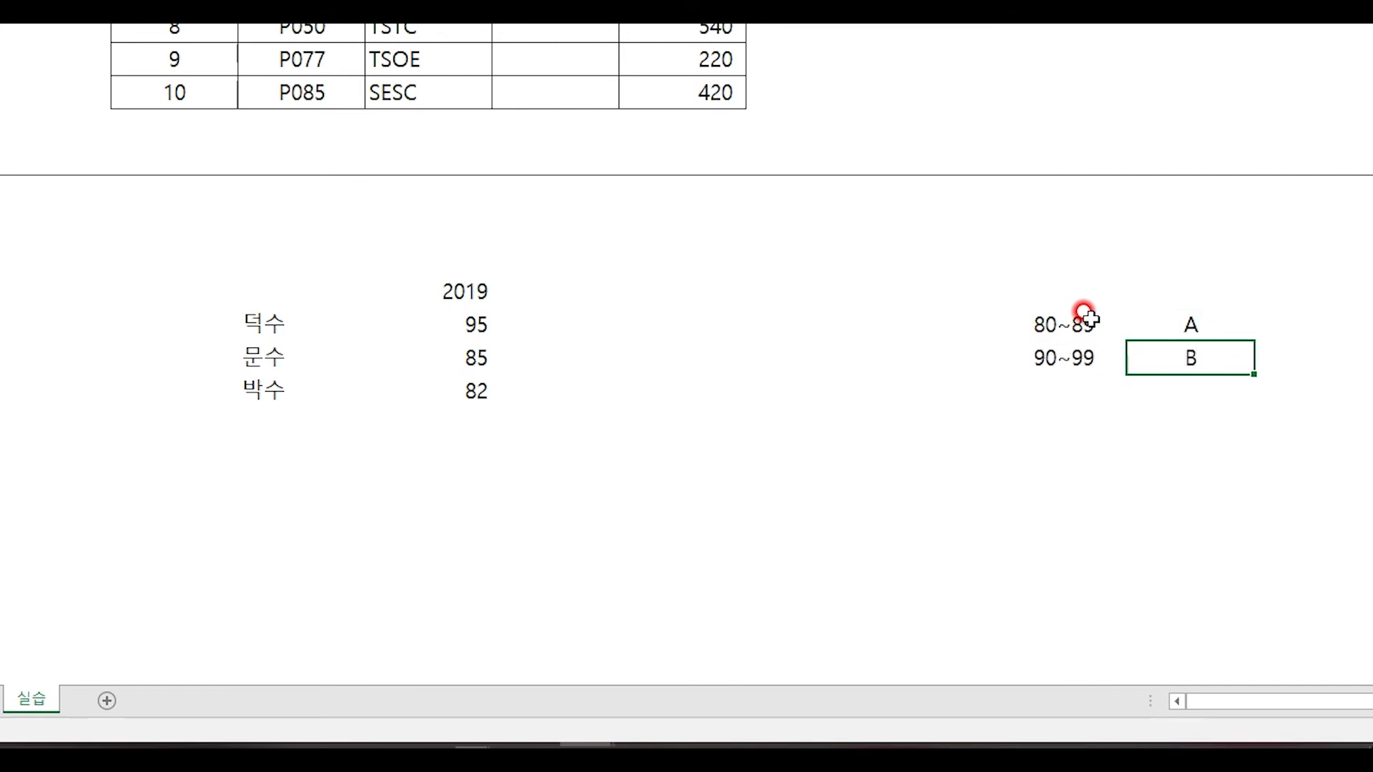
key("Return")
key("Left")
key("Right")
key("Up")
type("S")
key("Return")
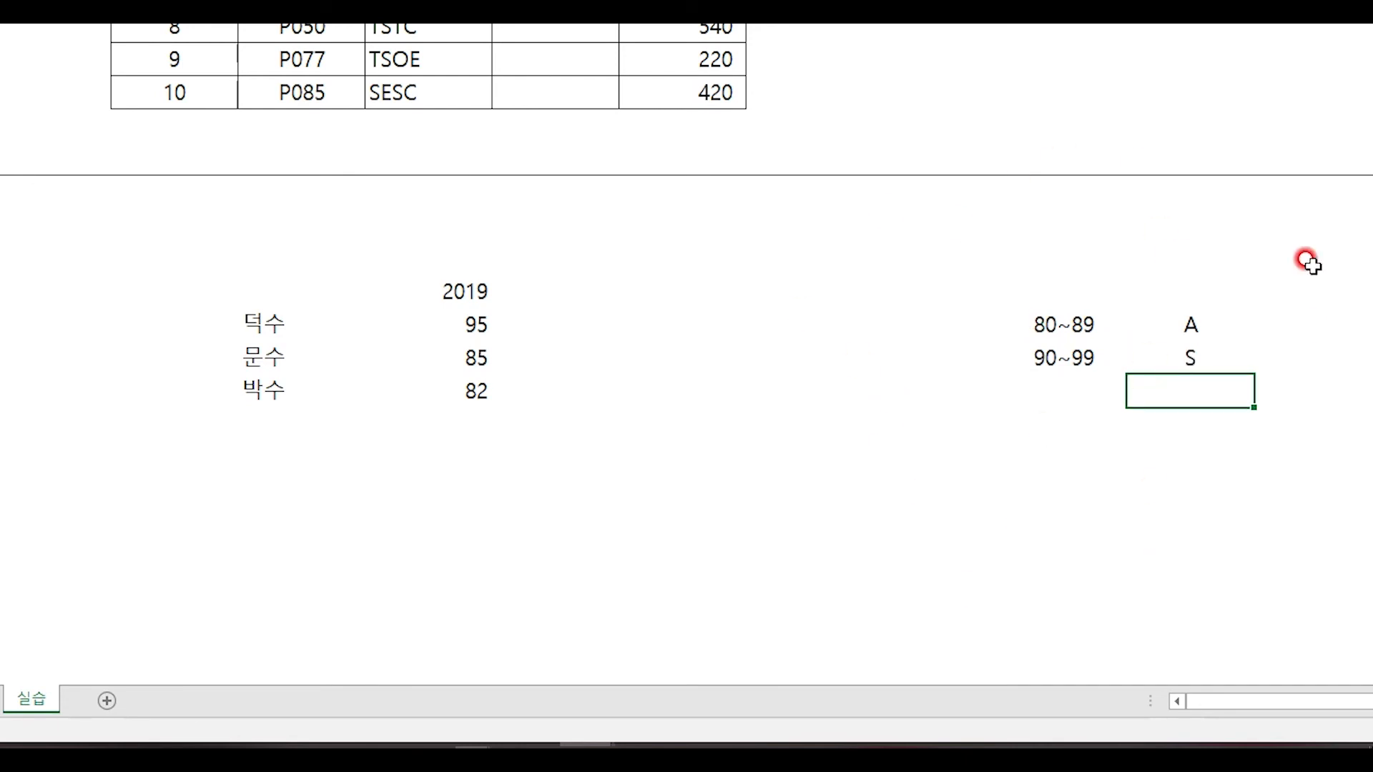
Enter =VLOOKUP(E37,$J$37:$K$38,2,0) in F37 to look up the first person's grade from the score ranges.
left_click_drag(504, 325, 520, 388)
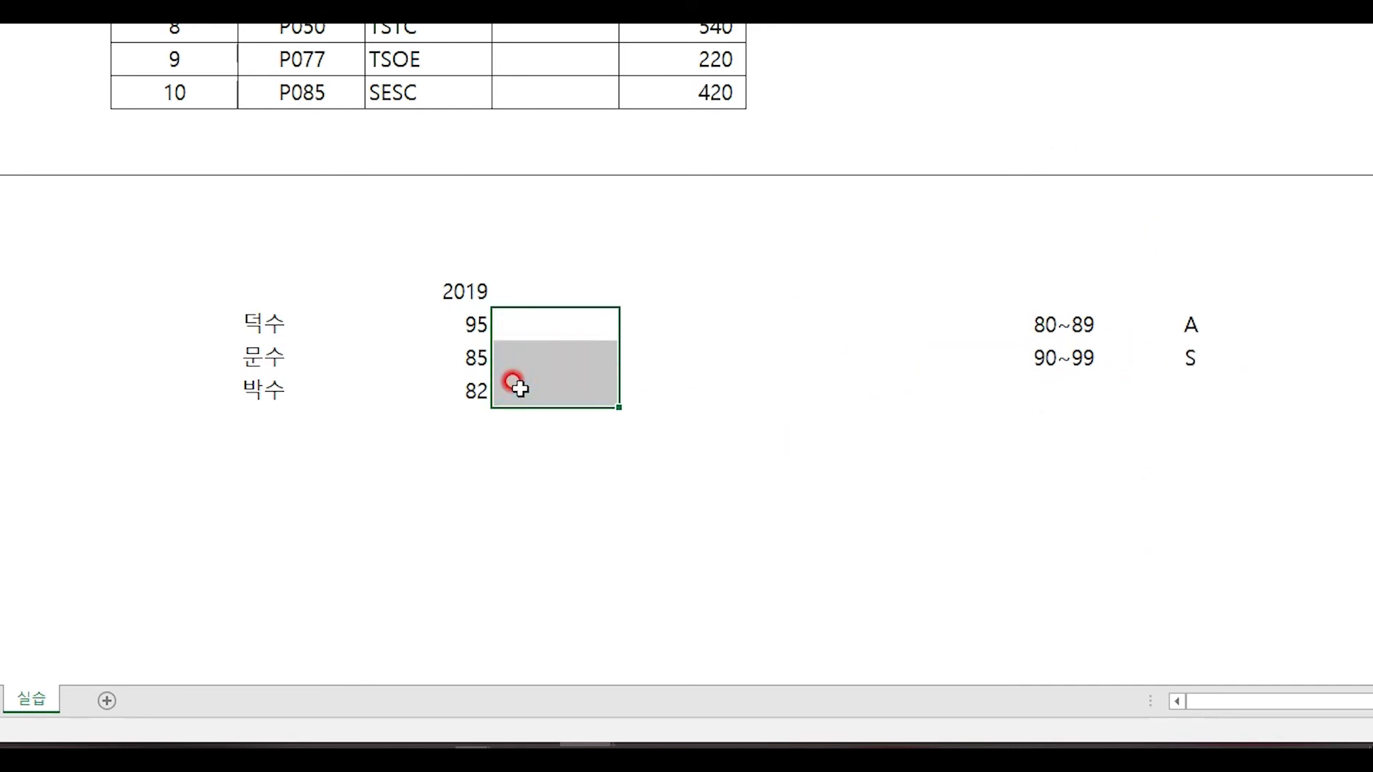
left_click(566, 319)
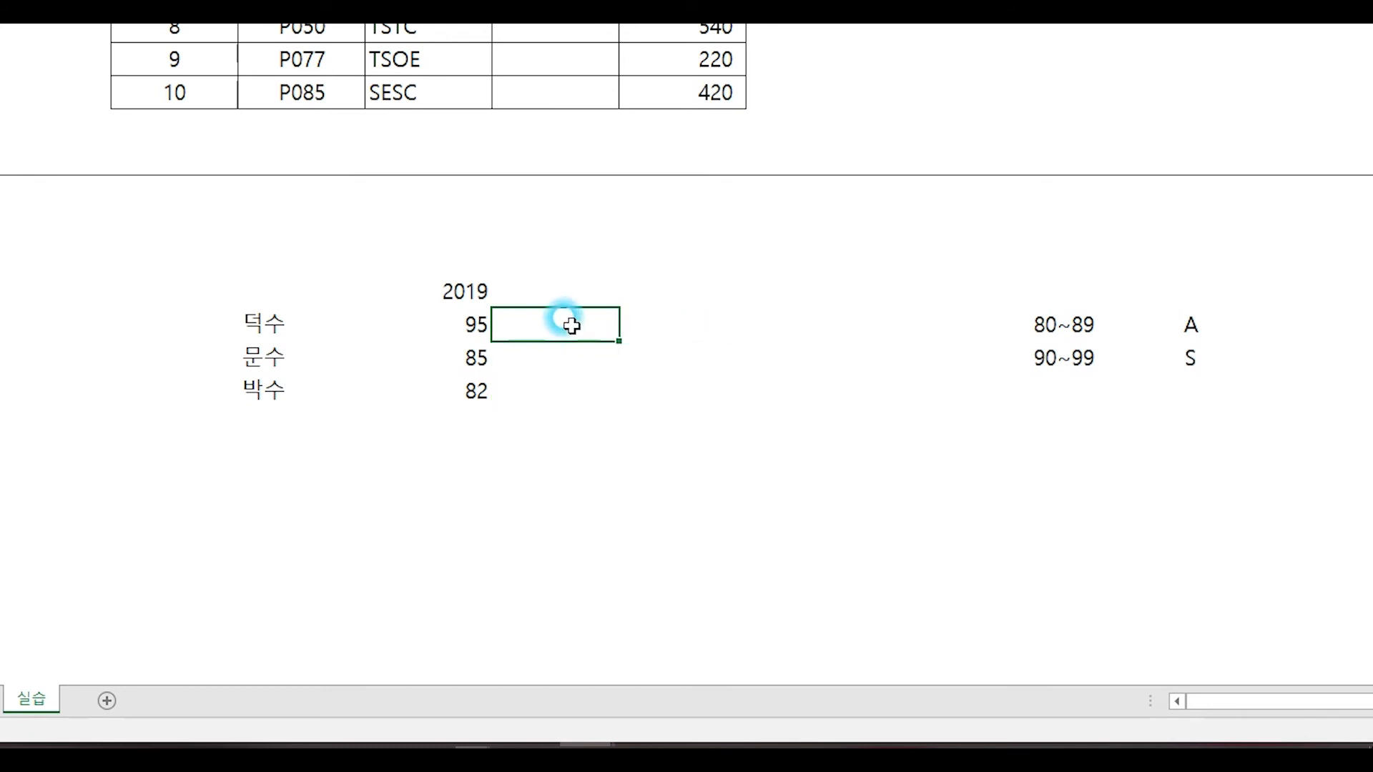
type("=vl")
key("Tab")
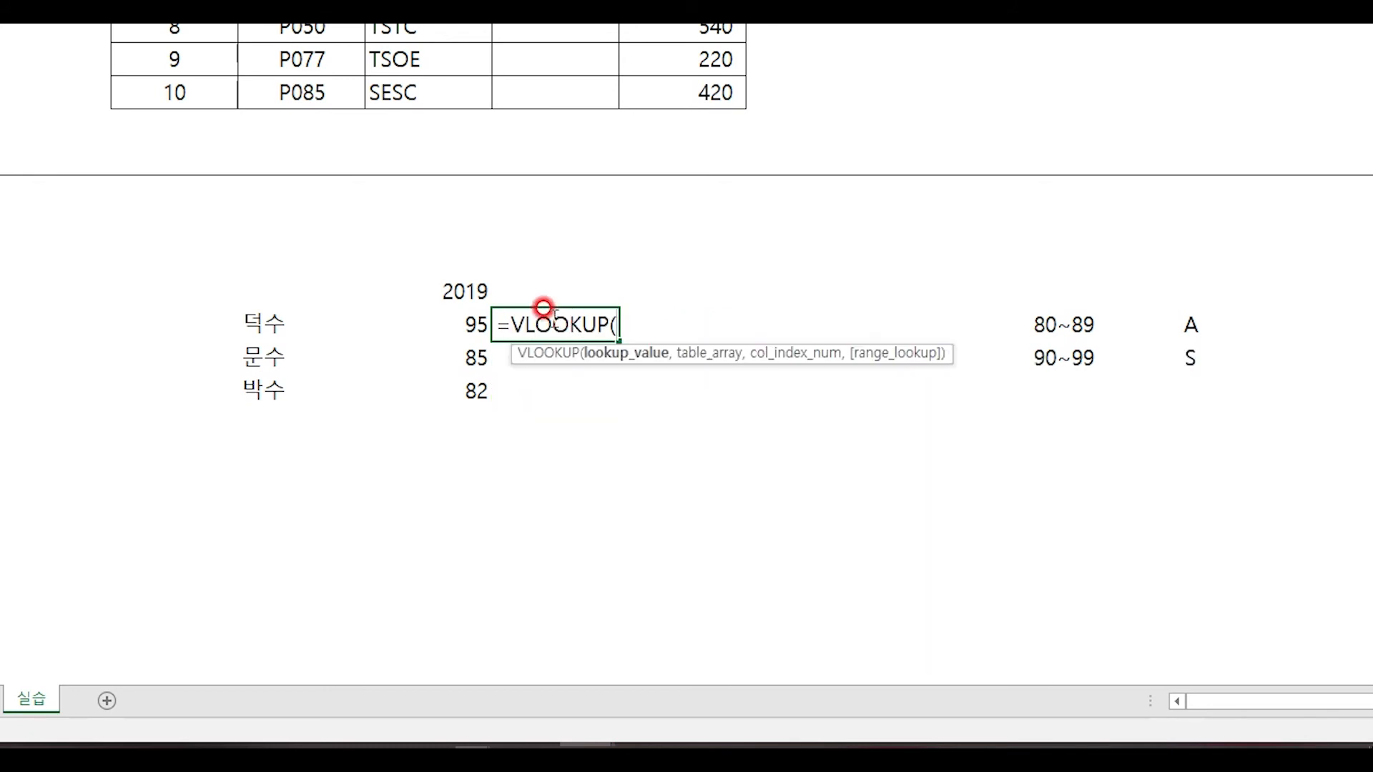
left_click(446, 330)
type(",")
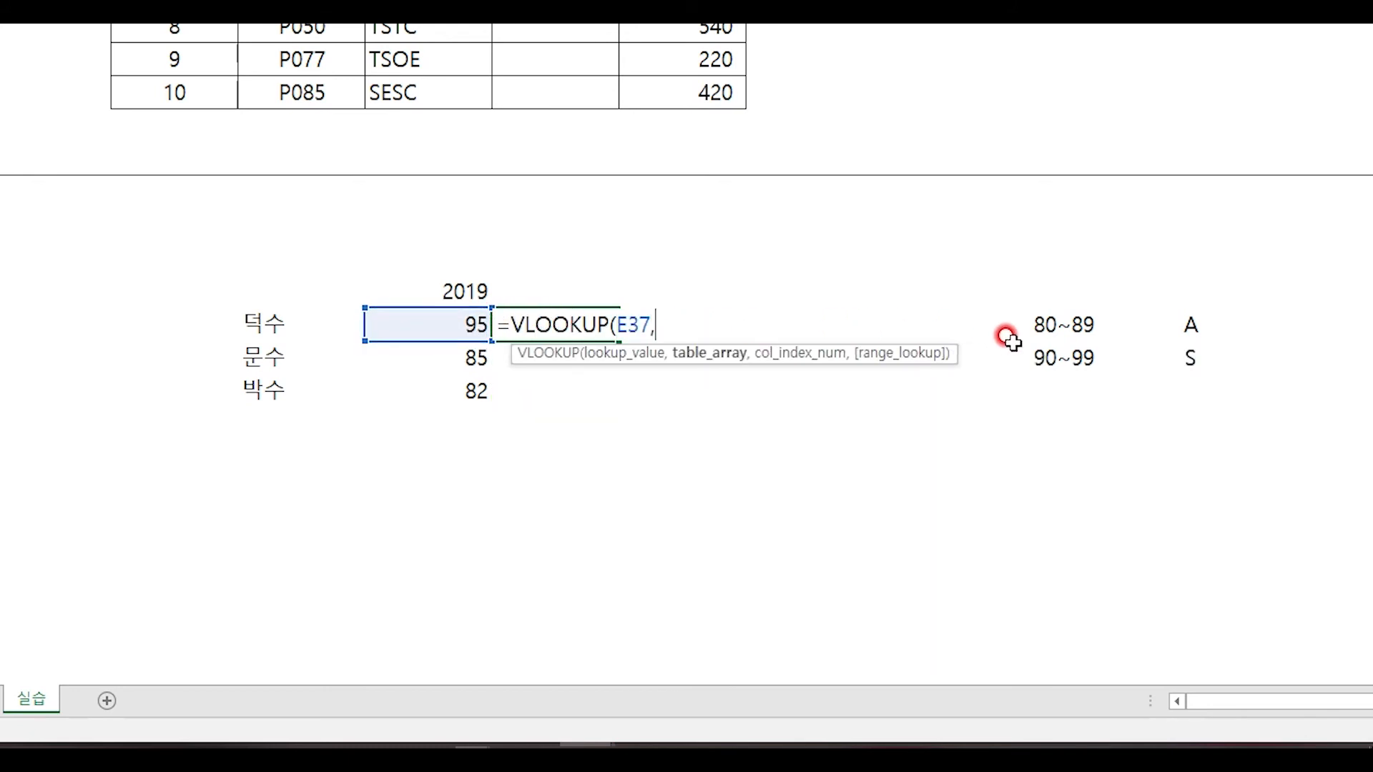
left_click_drag(1011, 336, 1166, 351)
key("F4")
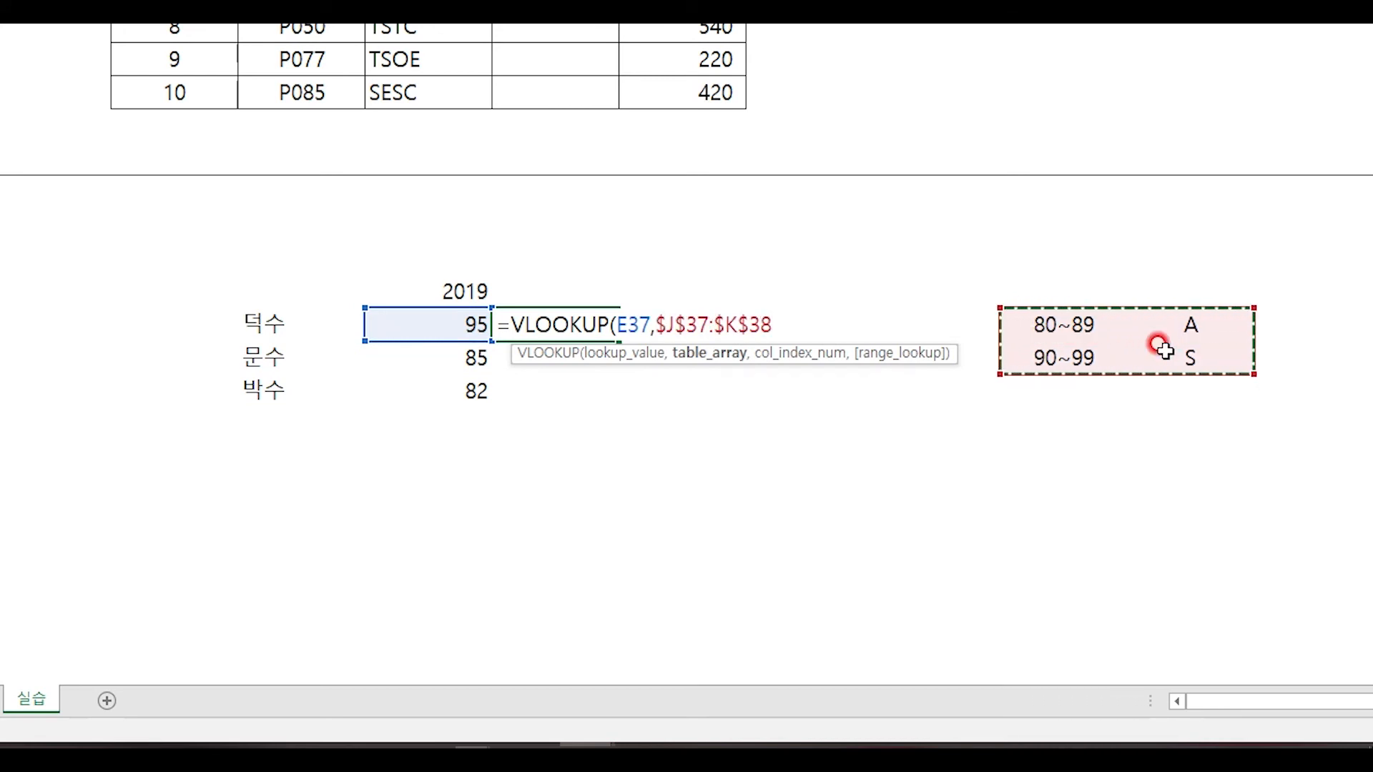
type(",")
type("2,0")
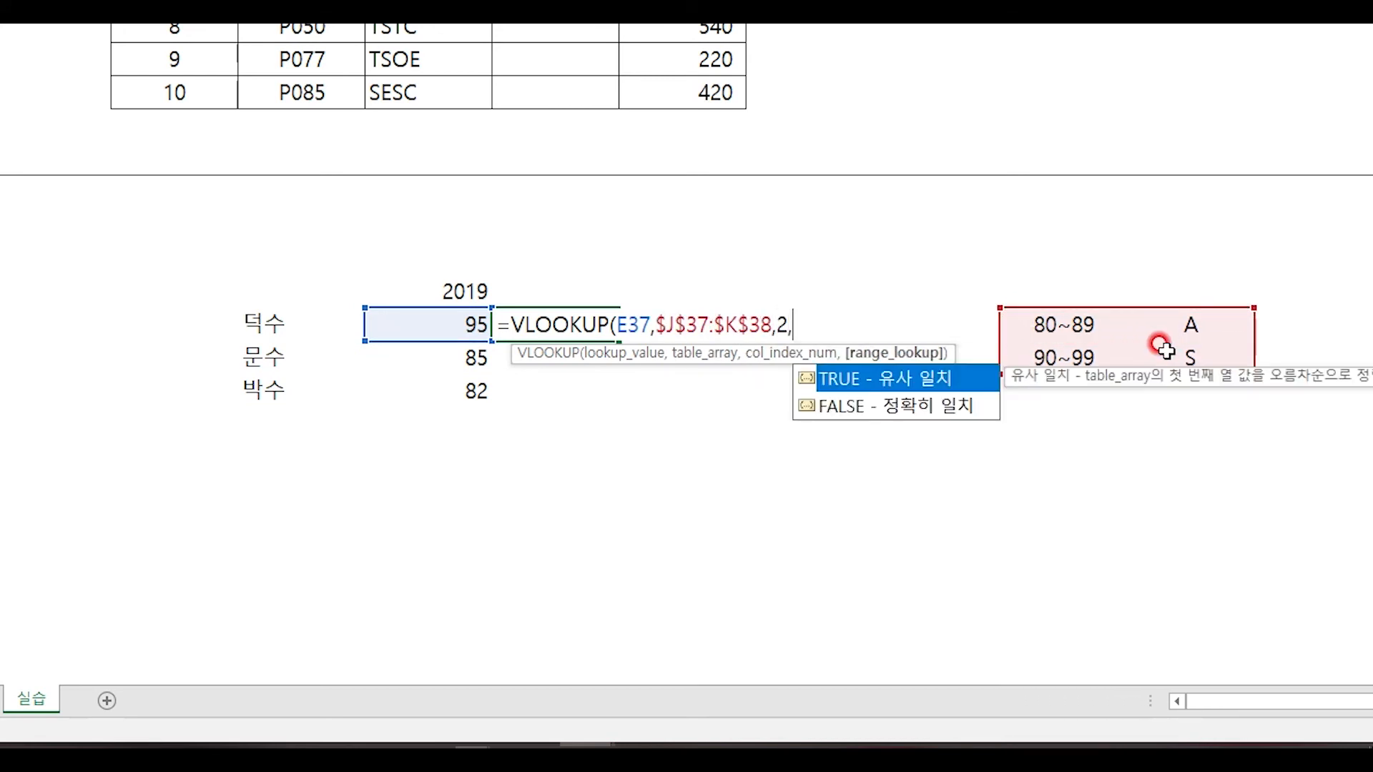
key("Return")
Fill the F37 grade formula down to F39 and compare the three scores with the 80~89 label.
key("Up")
key("shift+Down")
key("shift+Down")
key("ctrl+d")
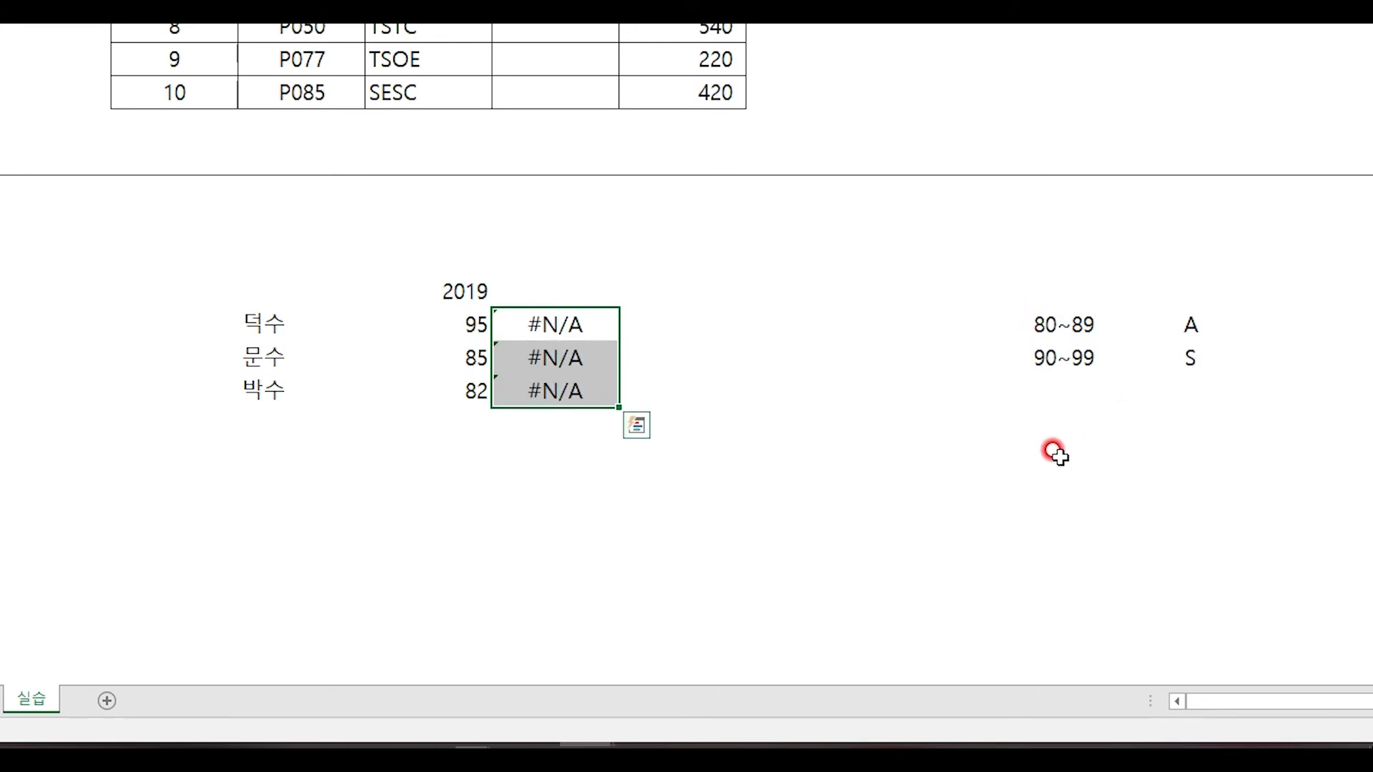
left_click(476, 325)
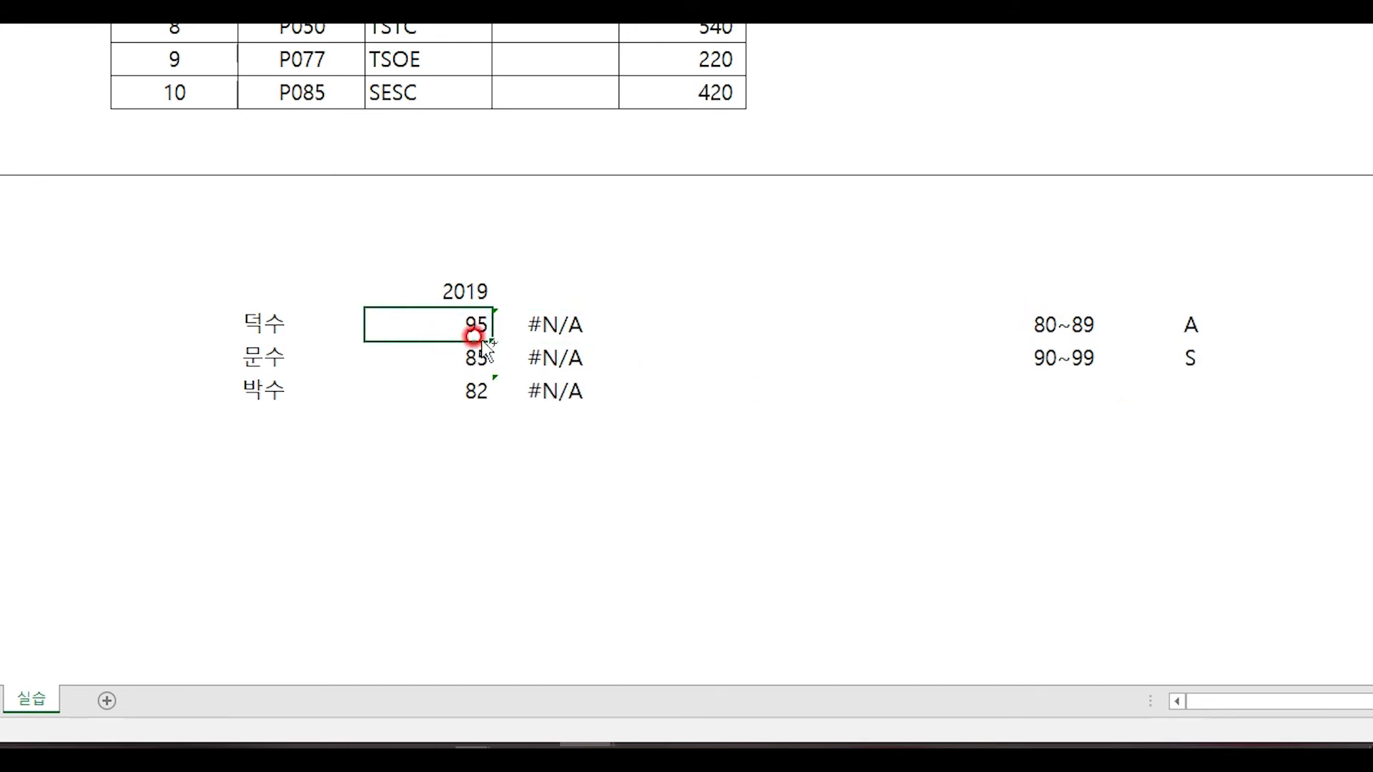
left_click(475, 358, "ctrl")
left_click(463, 394, "ctrl")
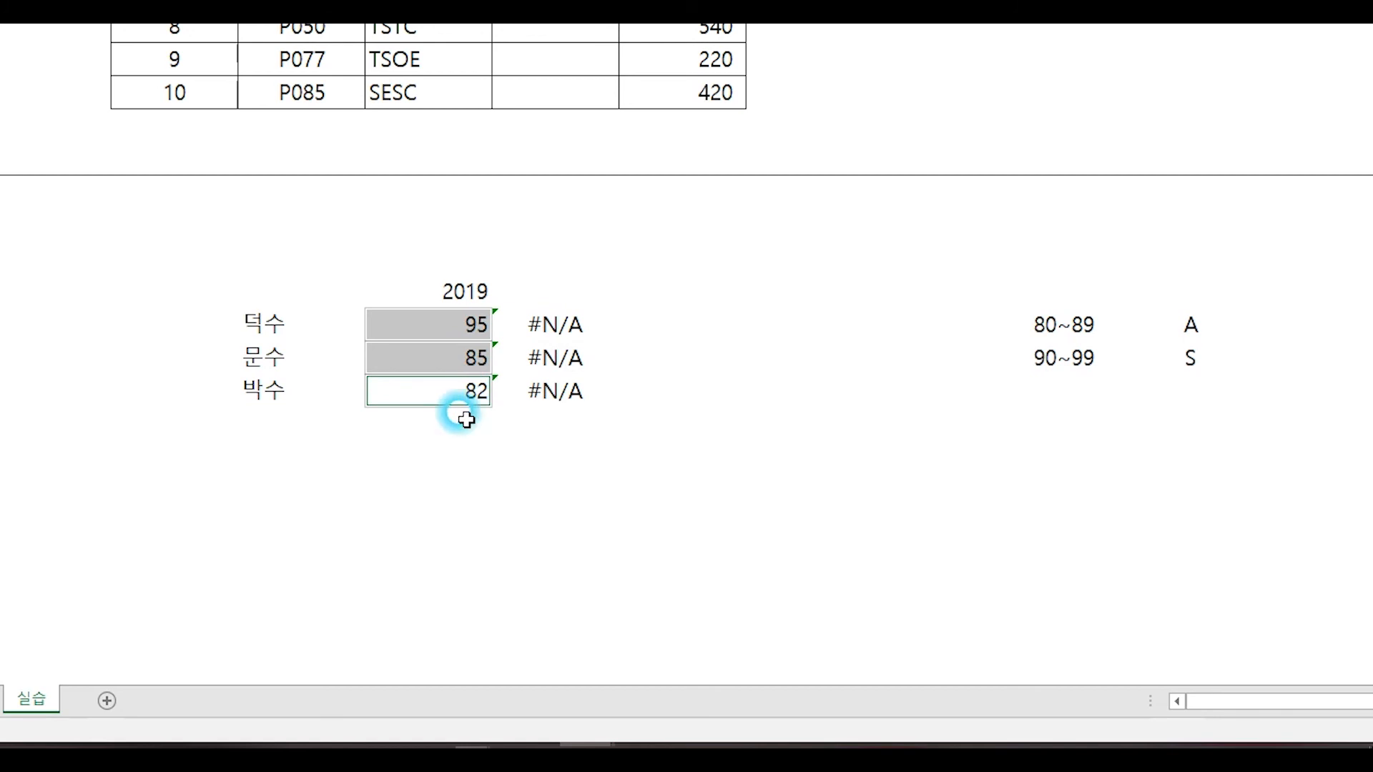
left_click(1031, 323)
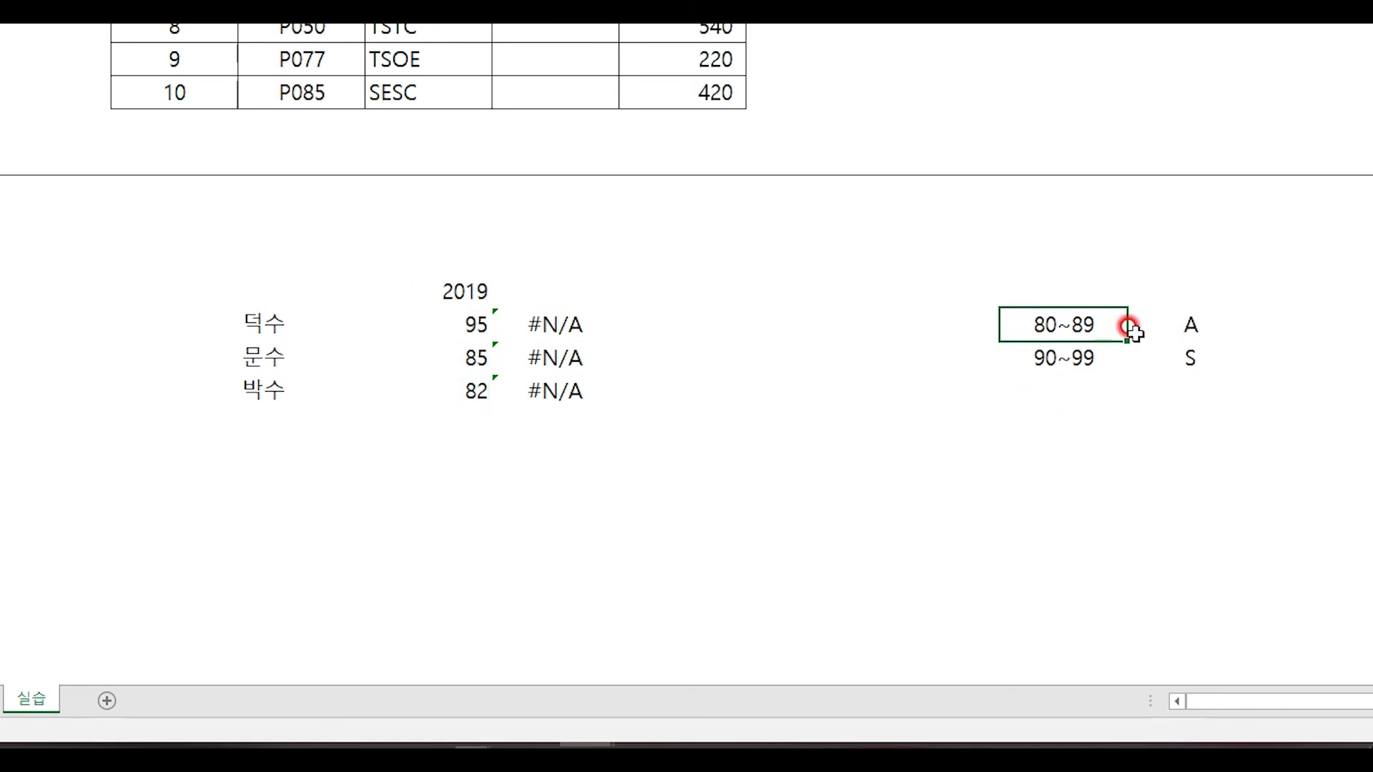
Start a single-score grade list below the range table with 80 in J41 and A in K41.
left_click(1063, 444)
type("80")
key("Tab")
type("A")
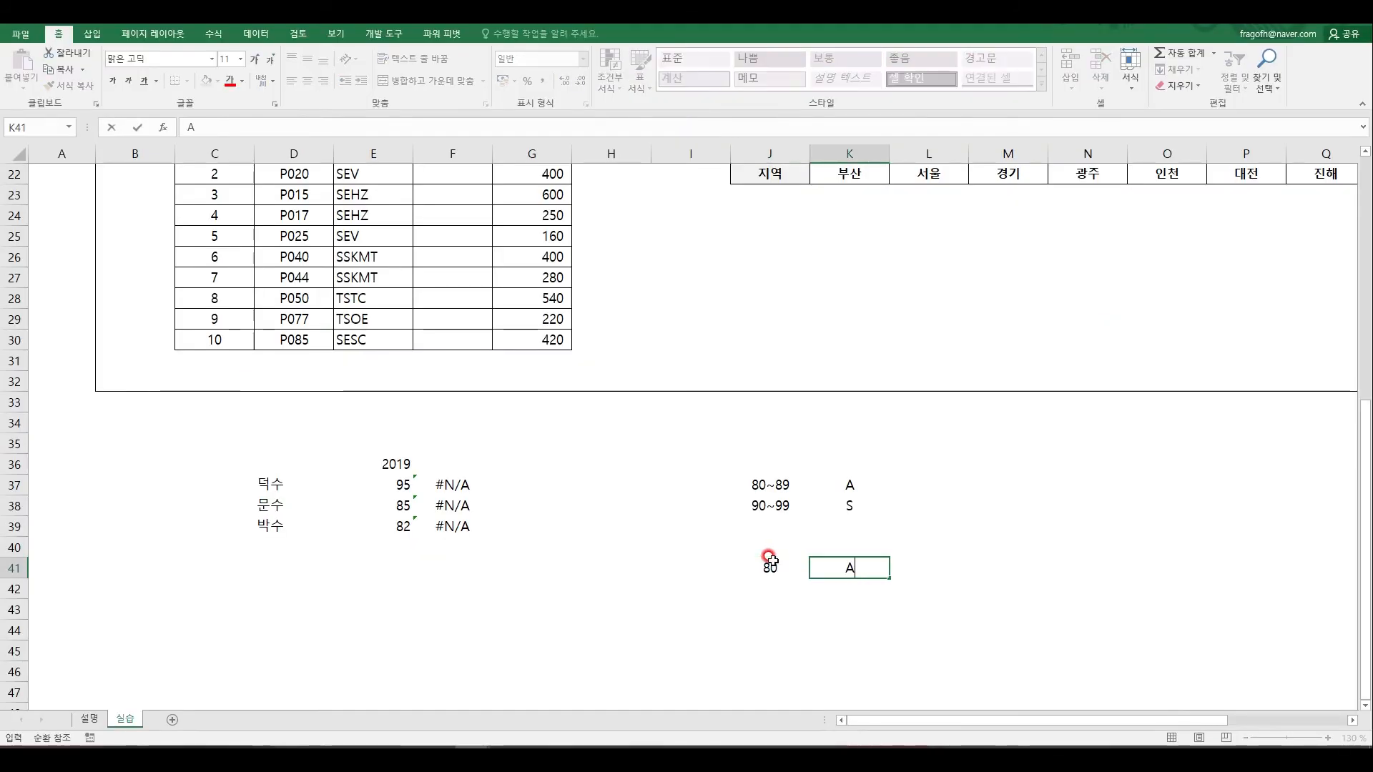
key("Return")
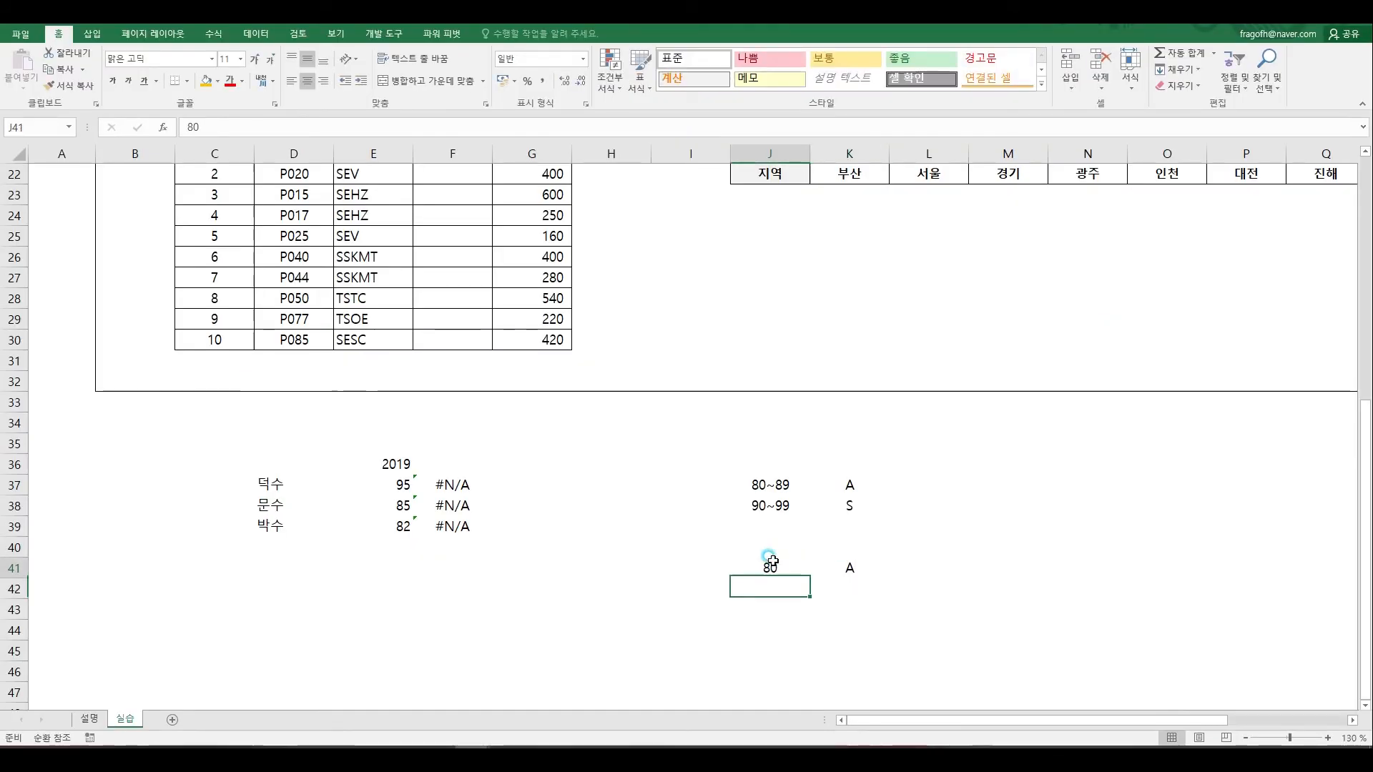
Extend the scores in column J as a series from 80 to 99 and fill grade A down to 89.
left_click(772, 565)
mouse_move(807, 576)
left_mouse_down()
mouse_move(803, 643)
mouse_move(818, 496)
mouse_move(810, 600)
left_mouse_up()
left_click_drag(848, 196, 856, 384)
key("ctrl+d")
Enter grade S beside score 90 and fill it down to score 99.
left_click(840, 407)
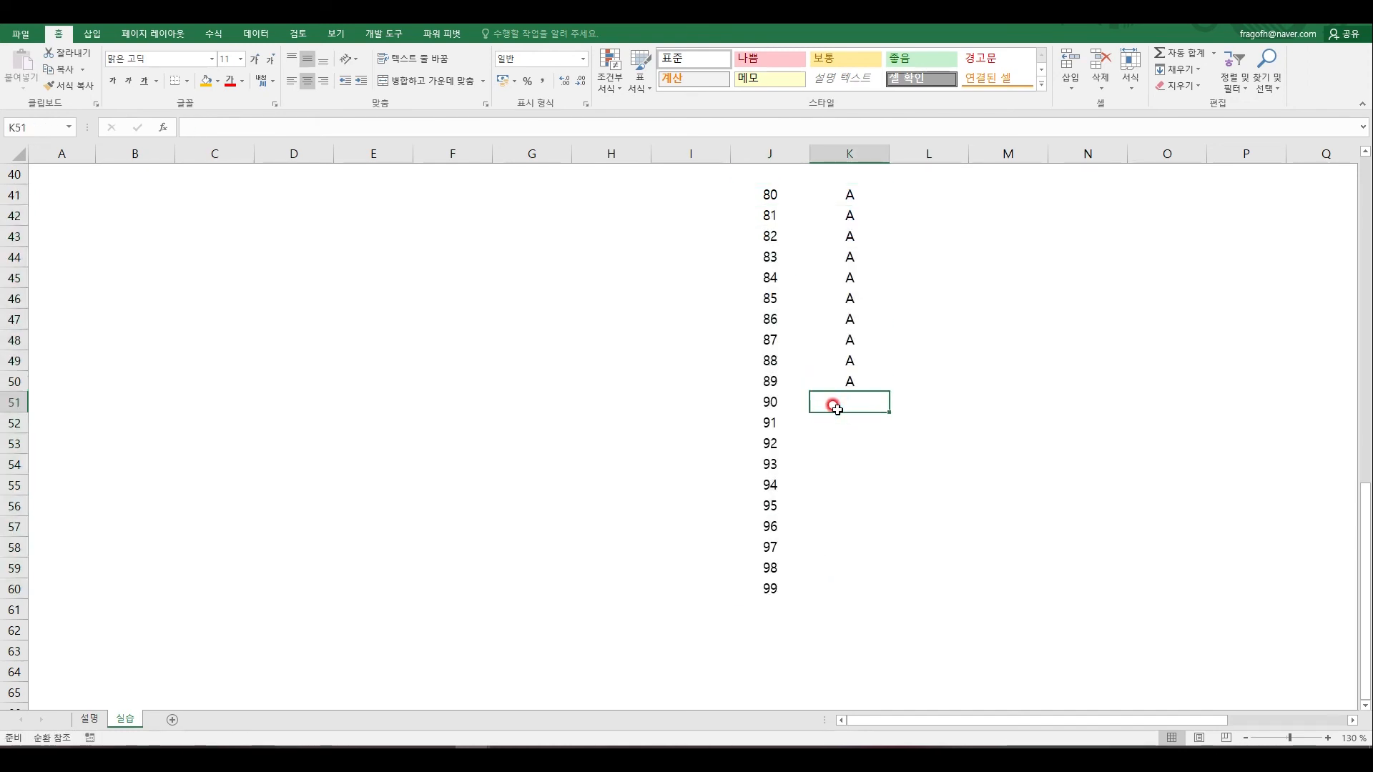
type("S")
key("ctrl+Return")
key("Left")
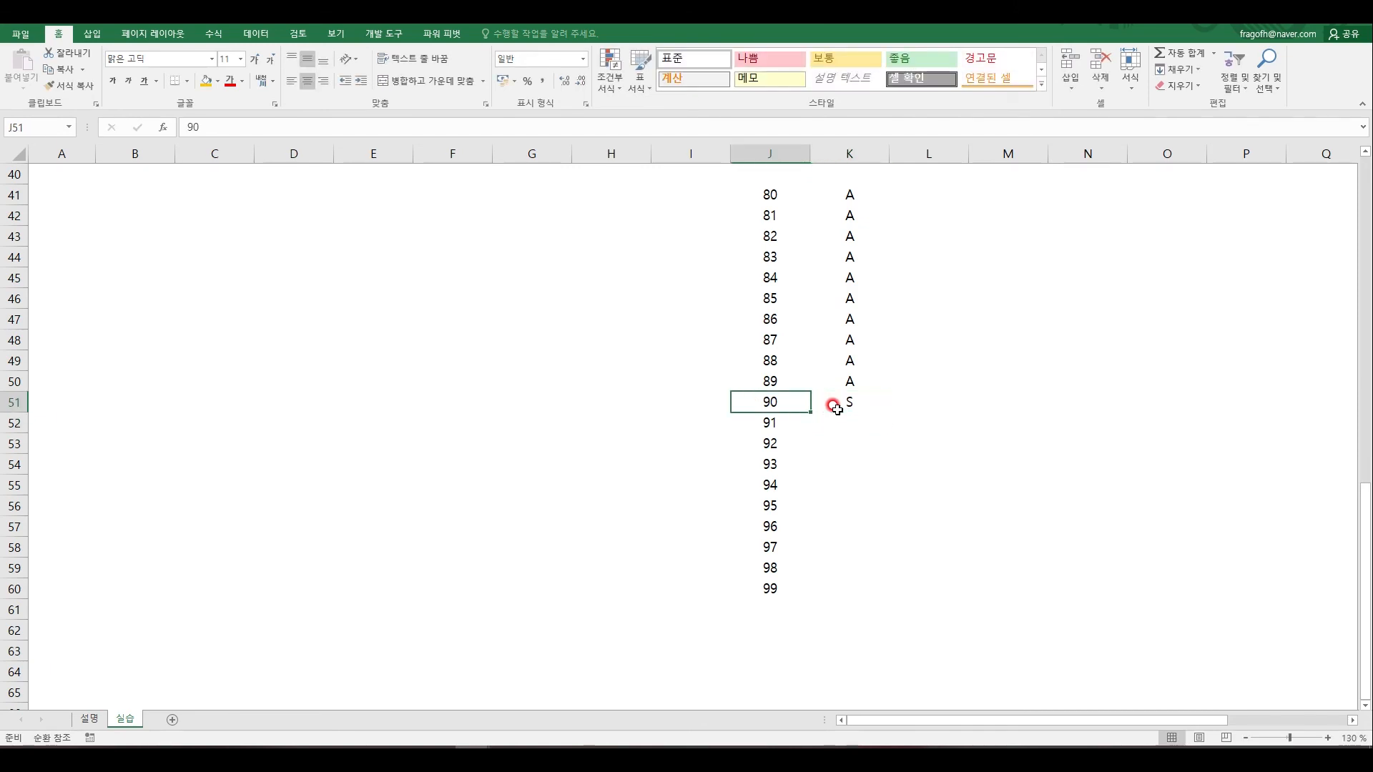
key("ctrl+Down")
key("Right")
left_click(836, 408, "shift")
key("ctrl+d")
scroll(858, 415, "up", 3)
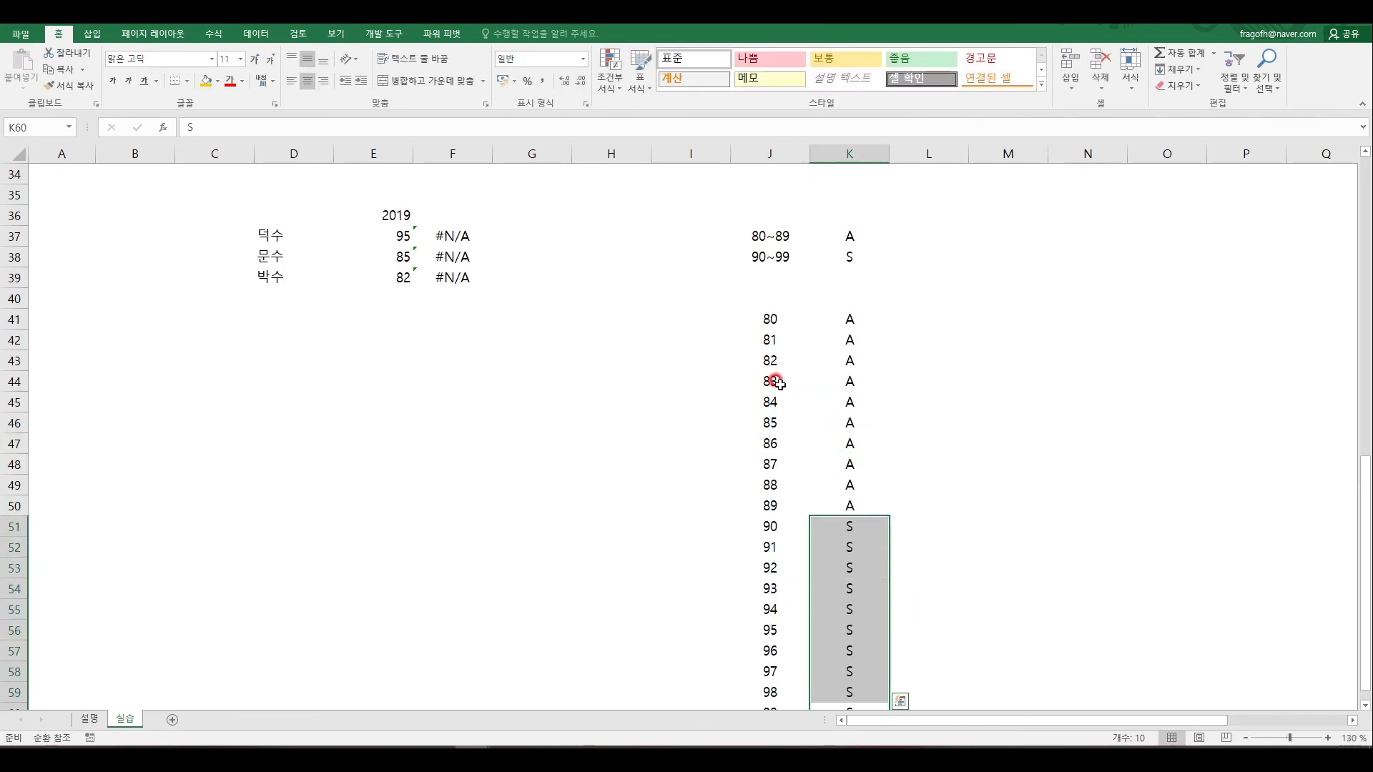
left_click(852, 451)
left_click(876, 609)
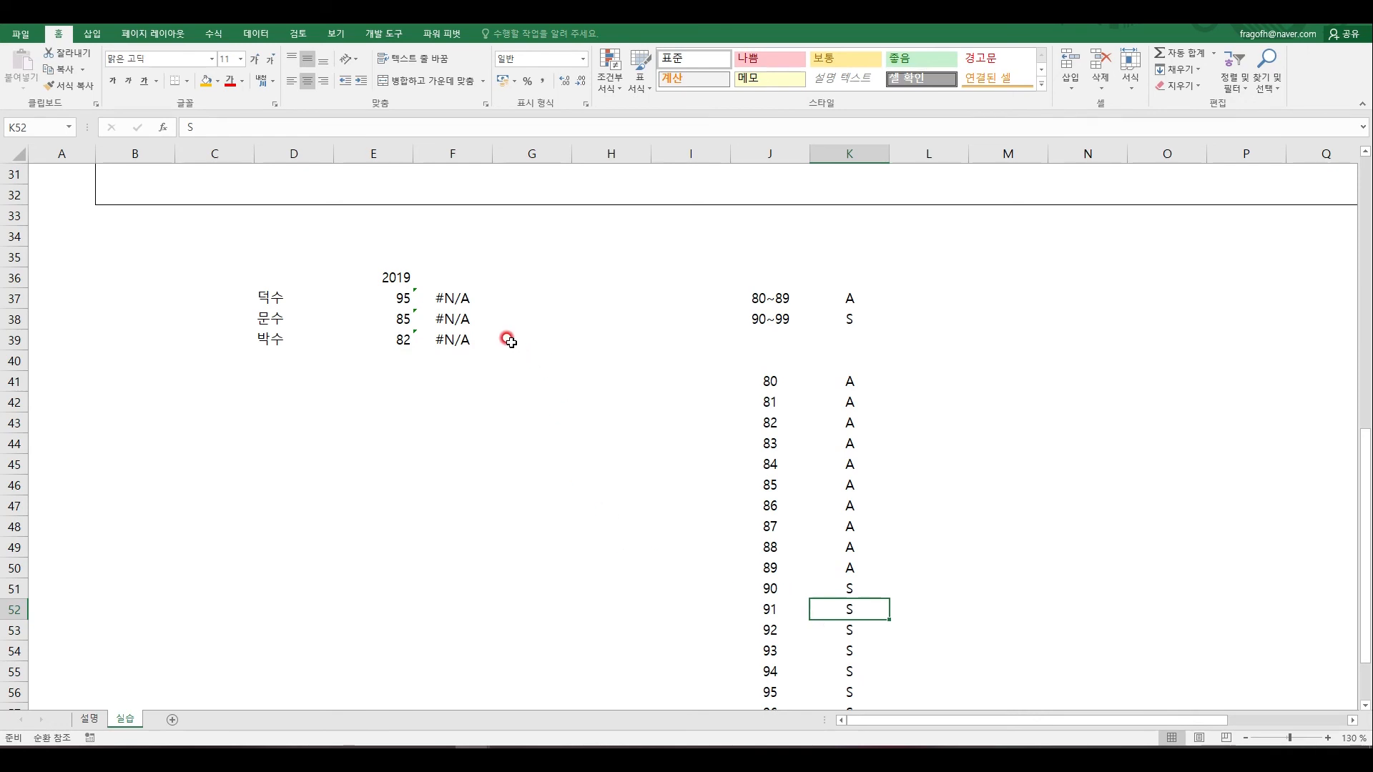
Replace the F37 formula with =VLOOKUP(E37,$J$41:$K$60,2,0) so it uses the single-score grade list.
left_click(443, 294)
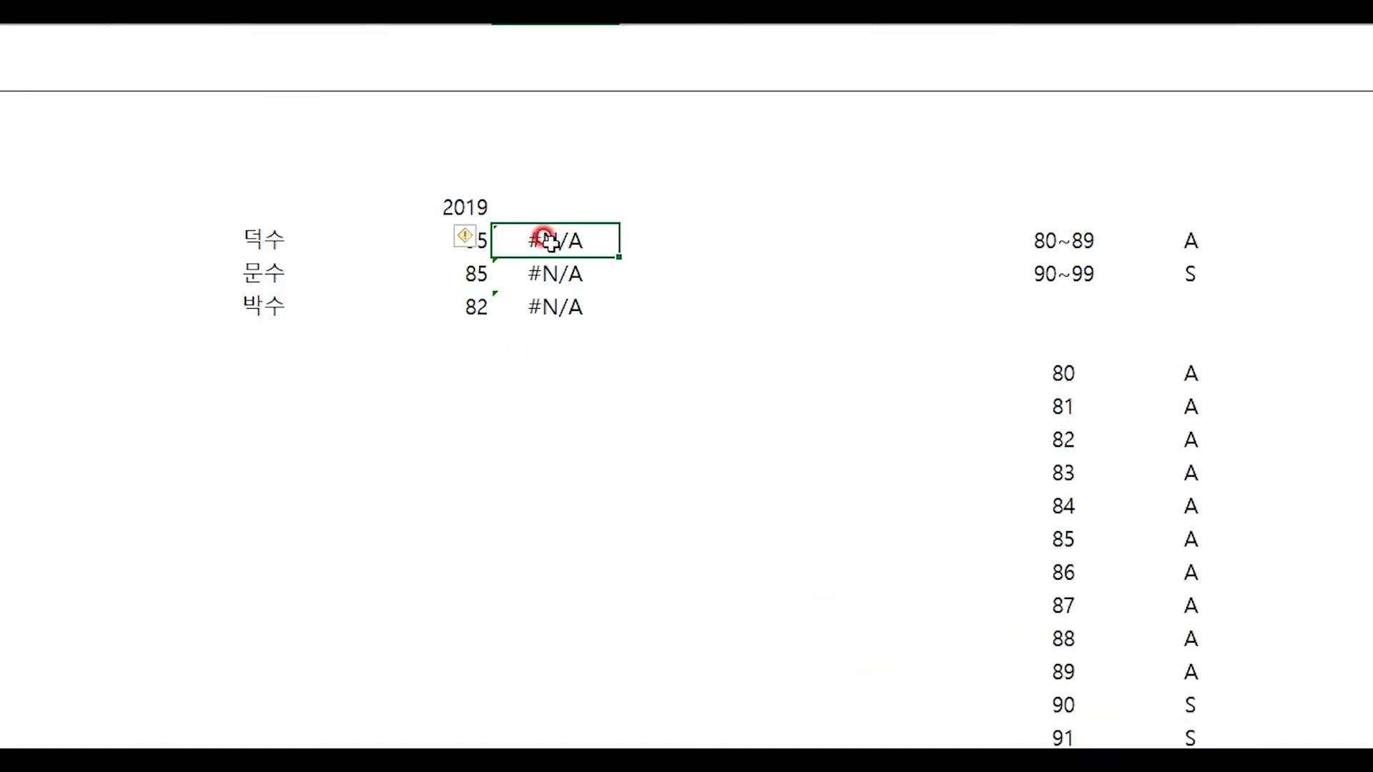
type("=VLOOKUP(")
left_click(456, 236)
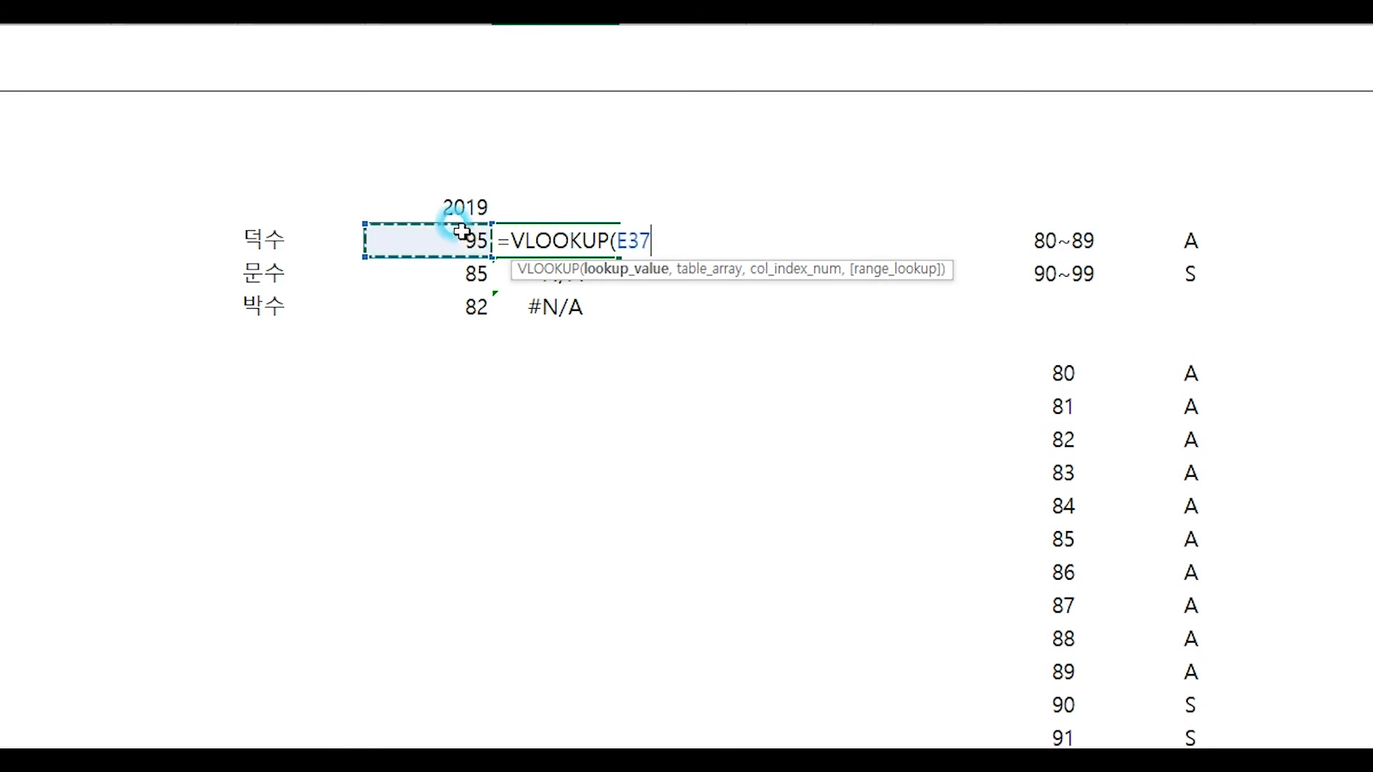
type(",")
left_click_drag(1055, 369, 1190, 743)
key("F4")
type(",2,0")
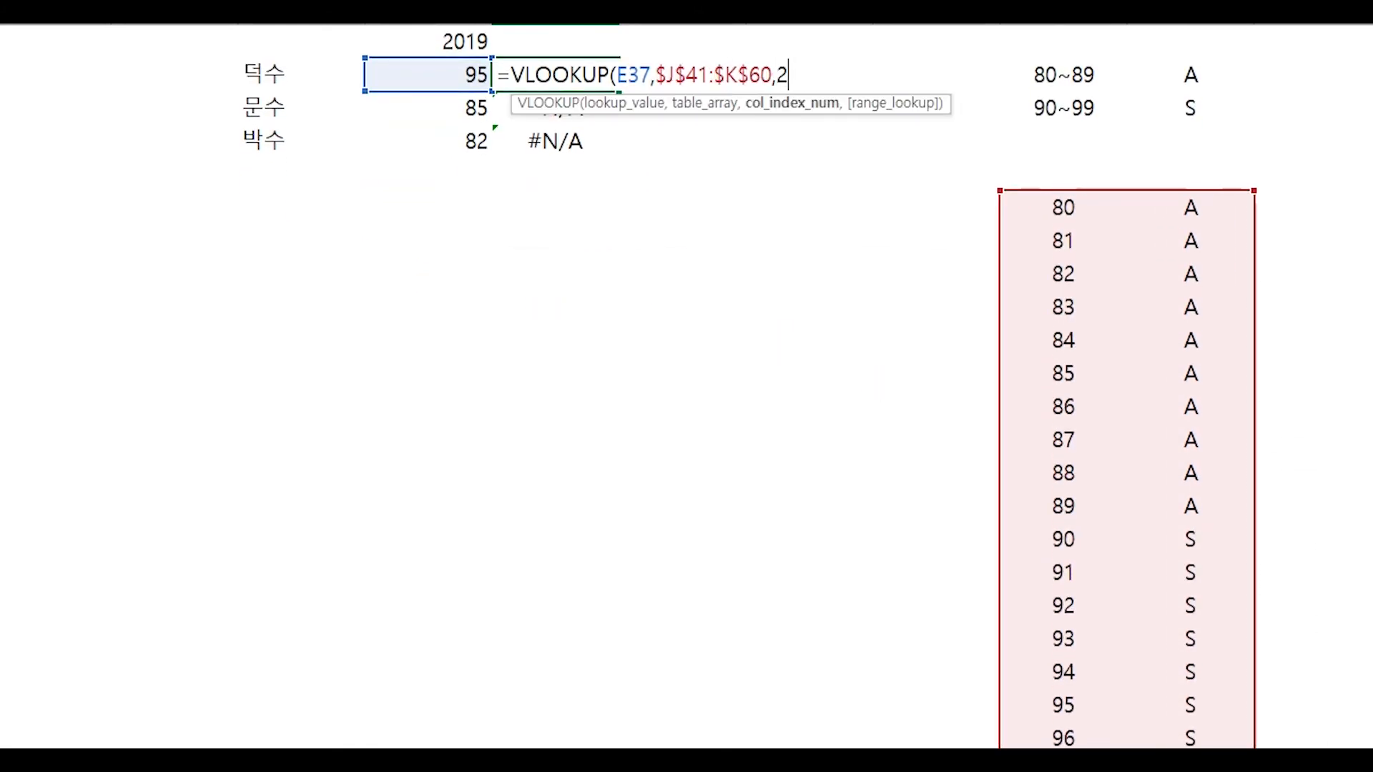
key("Return")
Fill the exact-match VLOOKUP formula from F37 down through F39 for the remaining two scores.
key("Up")
key("shift+Down")
key("shift+Down")
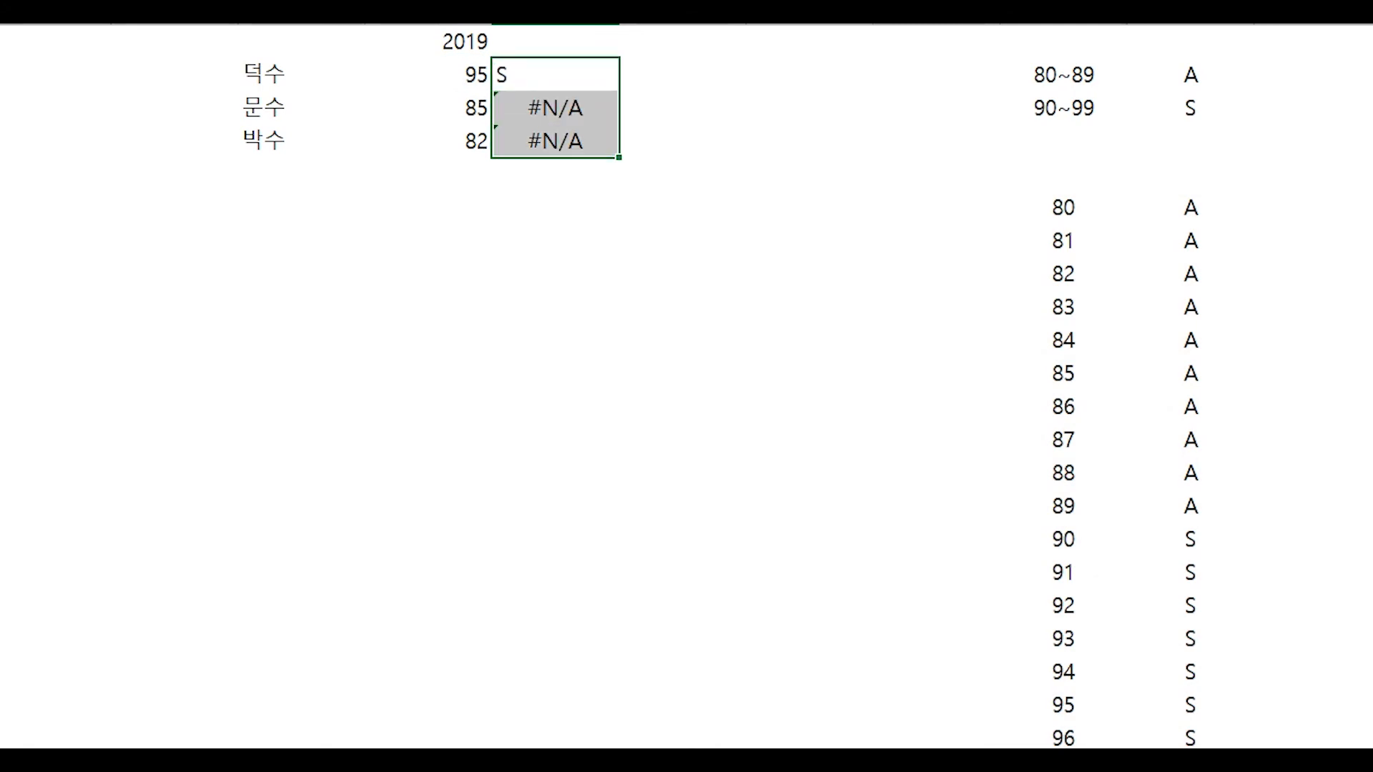
key("ctrl+d")
scroll(1323, 465, "up", 1)
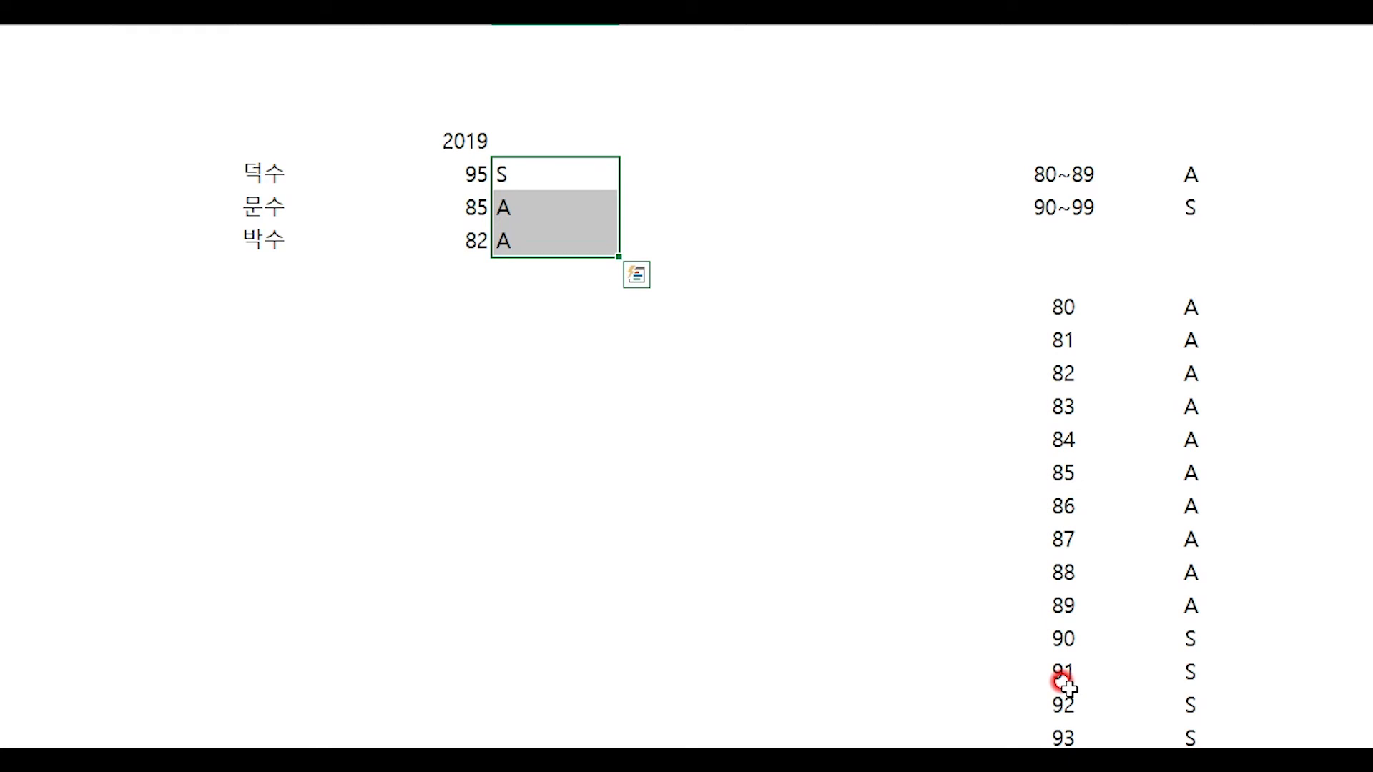
Clear the grades in F37:F39 and replace the score ranges in J37:J38 with the lower bounds 80 and 90.
key("Delete")
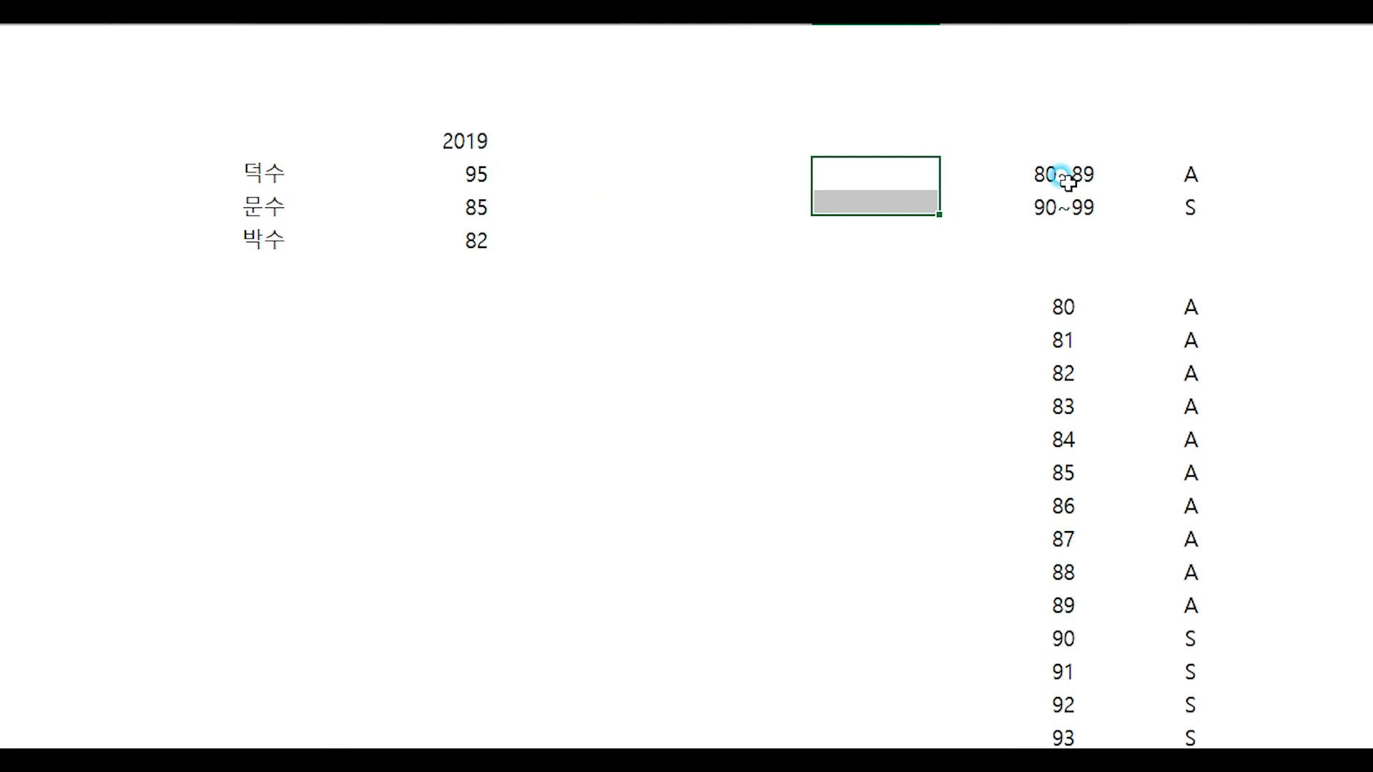
left_click(1068, 182)
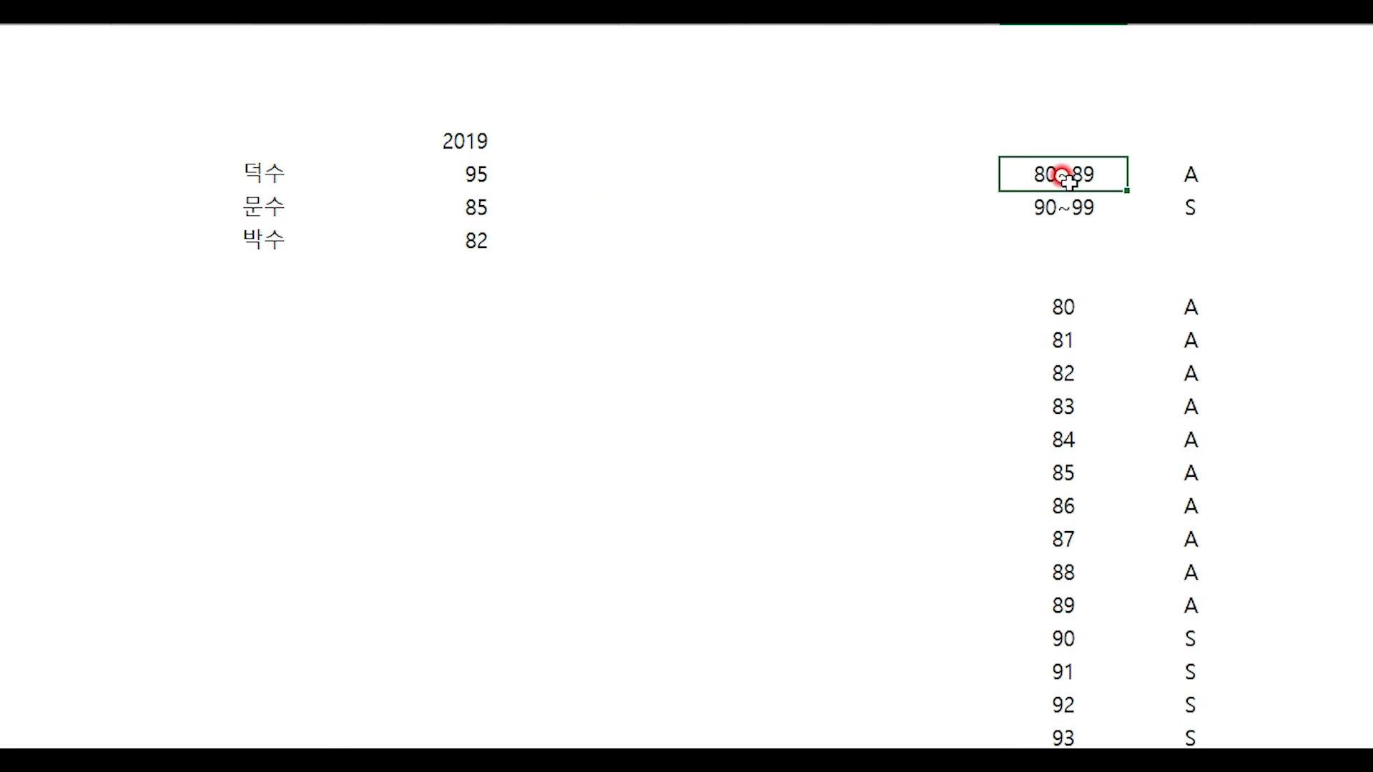
key("BackSpace")
type("80")
key("Return")
type("90")
key("Return")
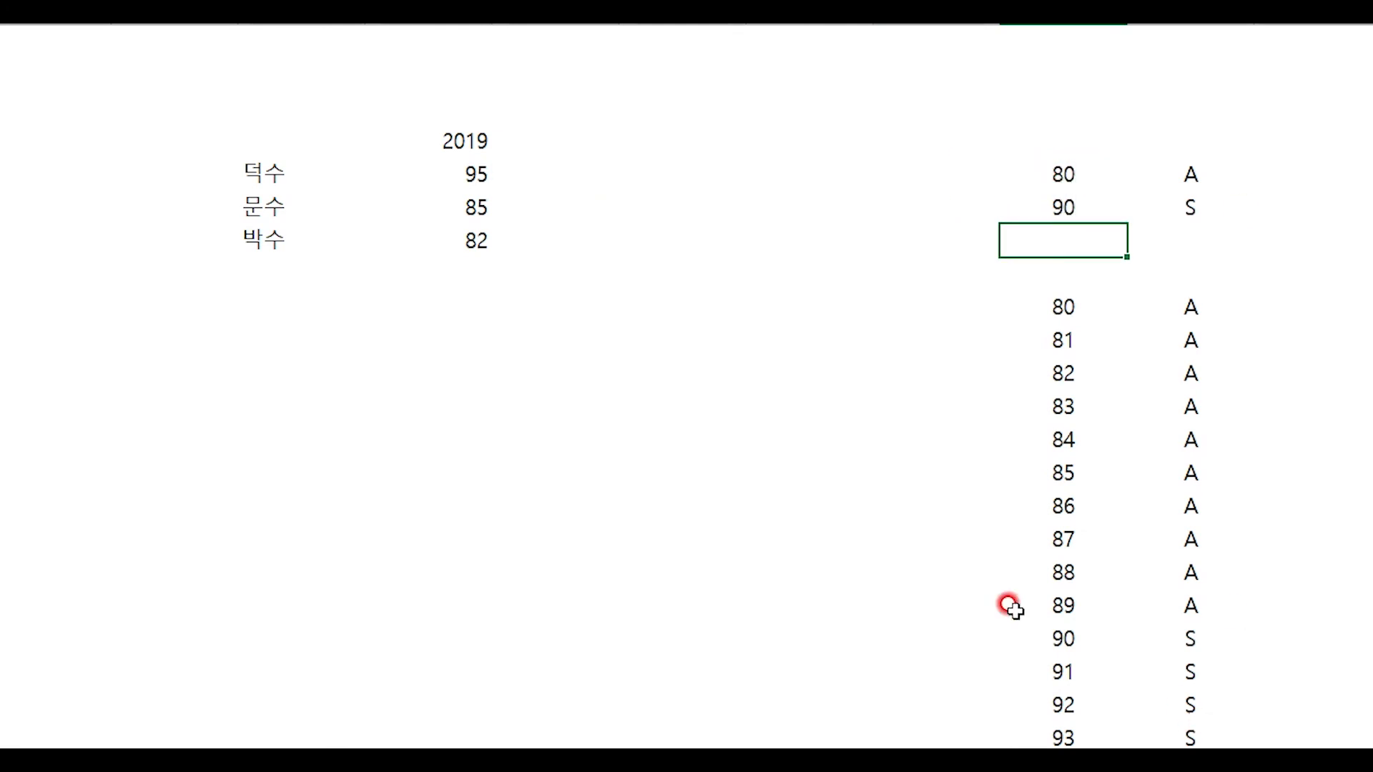
Enter =VLOOKUP(E37,$J$37:$K$38,2,1) in F37 to look up the grade by approximate match.
left_click(579, 179)
type("=VLOOKUP(")
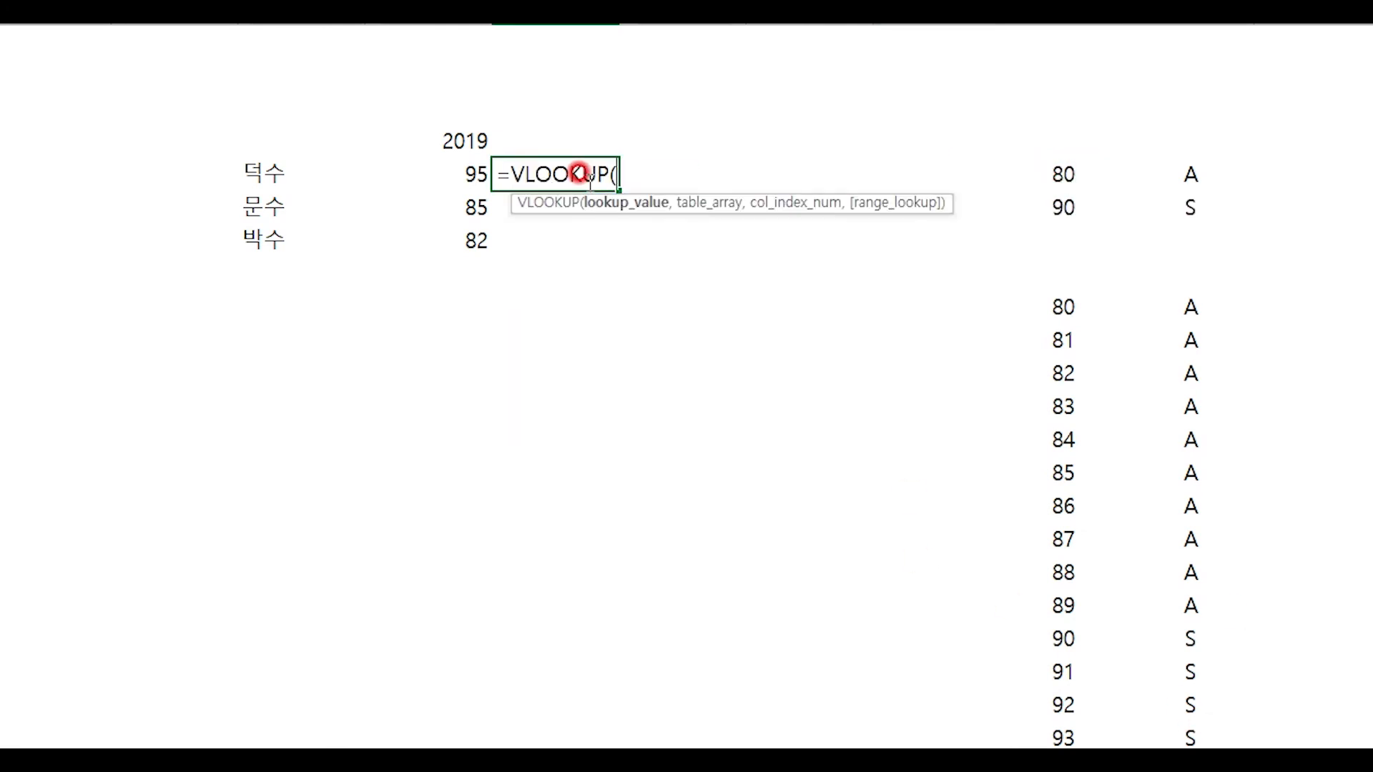
left_click(415, 161)
type(",")
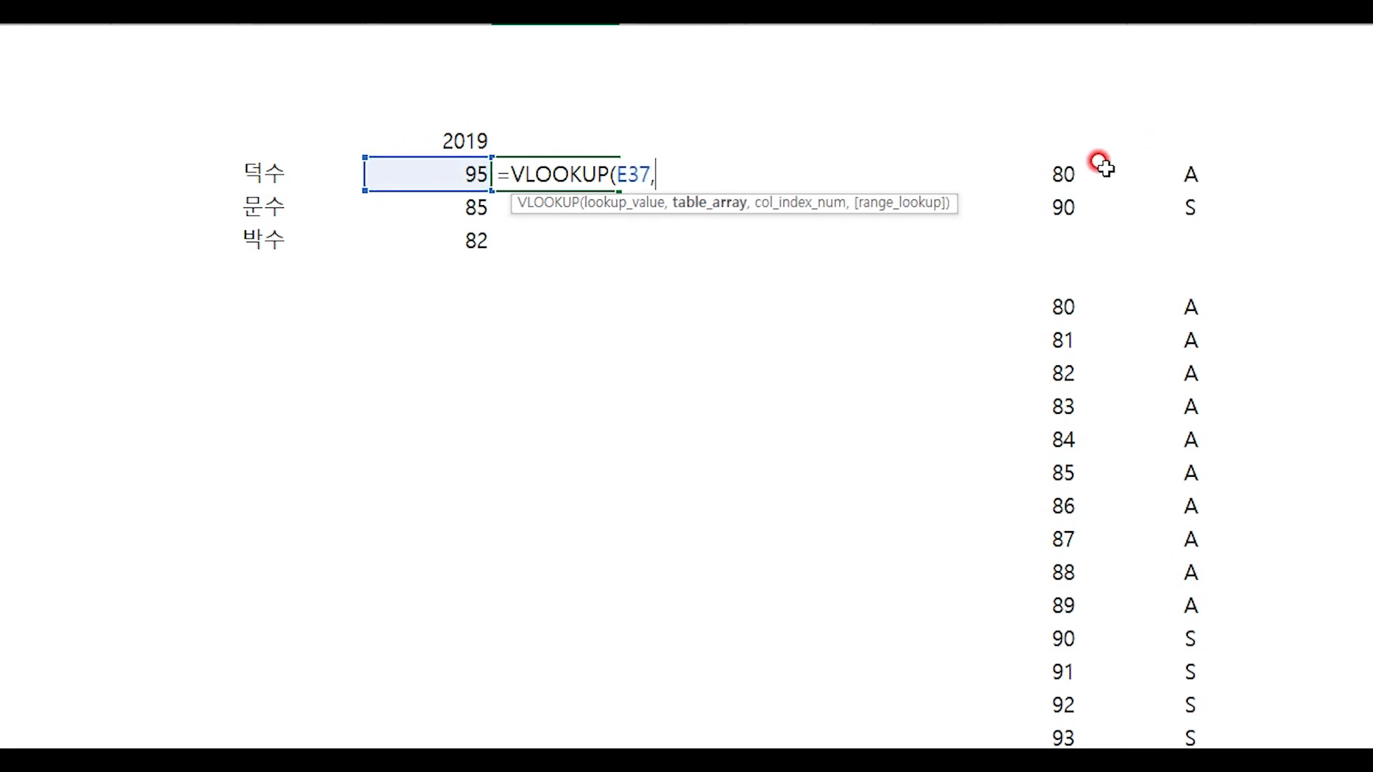
left_click_drag(1062, 166, 1131, 187)
key("F4")
type(",2")
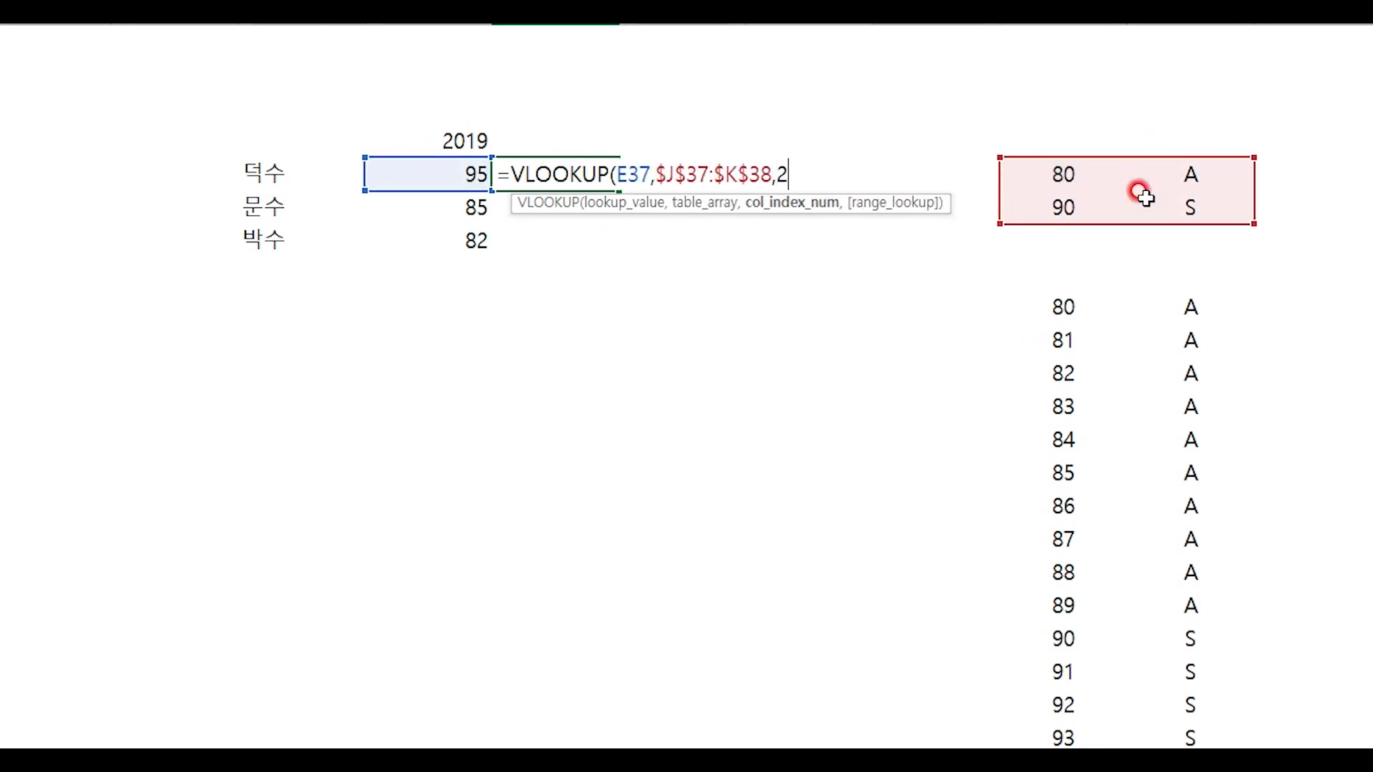
type(",1")
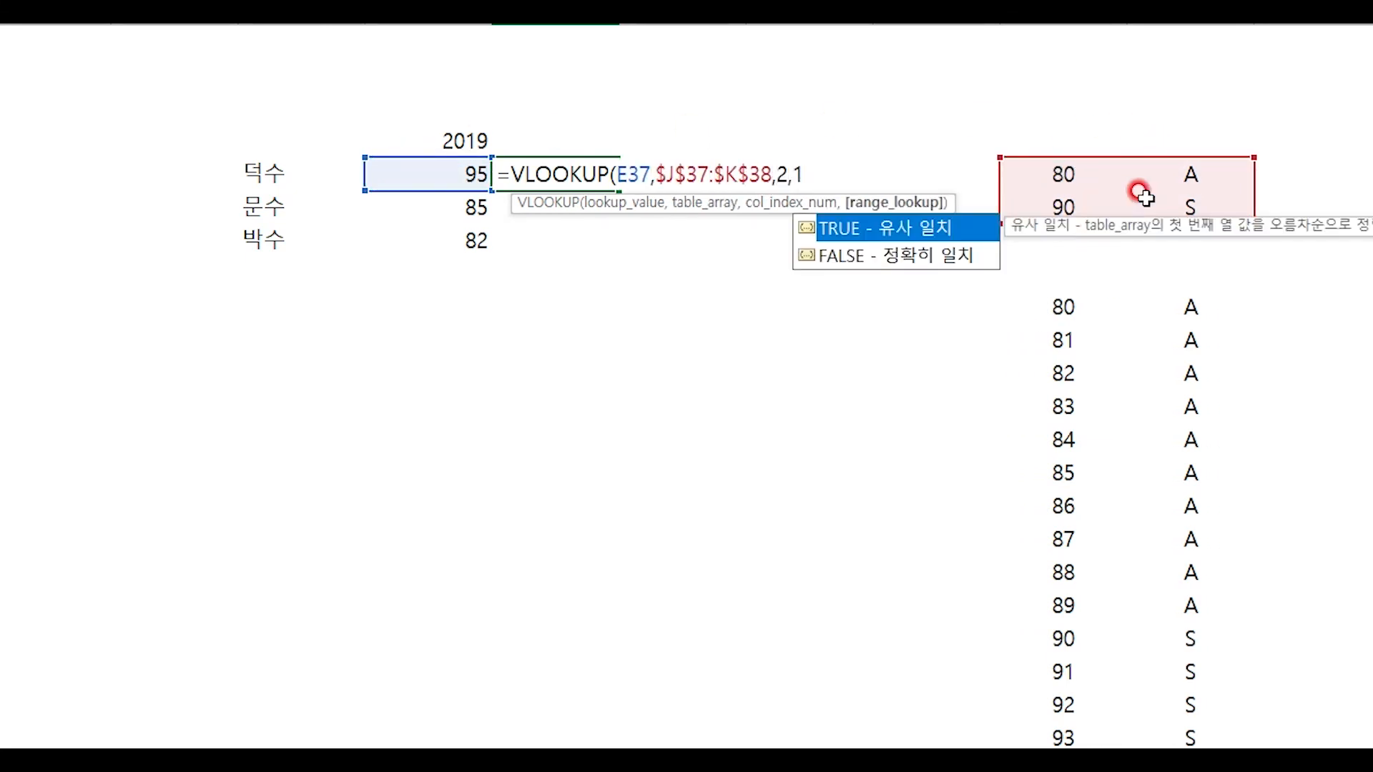
type(")")
key("ctrl+Return")
Fill the approximate-match formula from F37 down to F39.
key("shift+Down")
key("shift+Down")
key("ctrl+d")
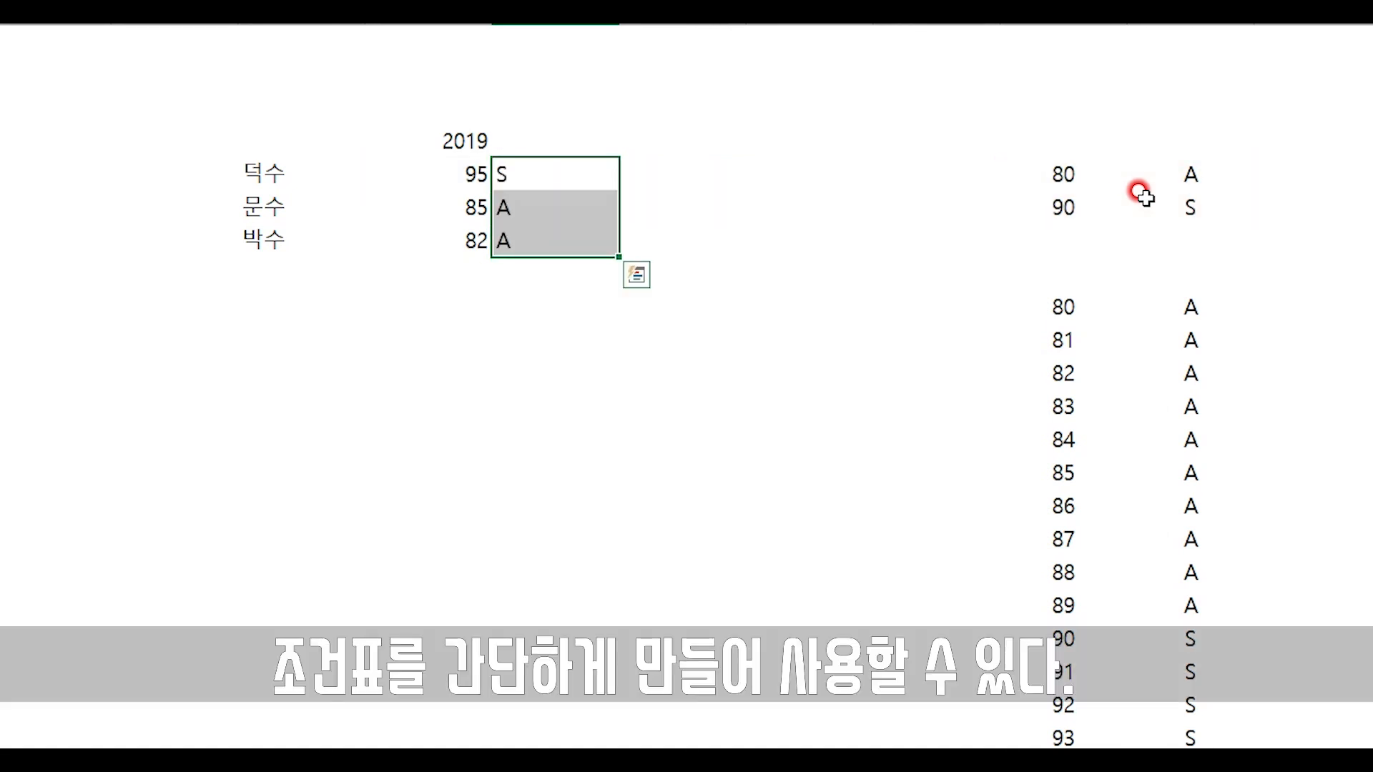
Select the lower bounds in J37:J38 and the 2019 scores in E37:E39 to compare them.
left_click(926, 159)
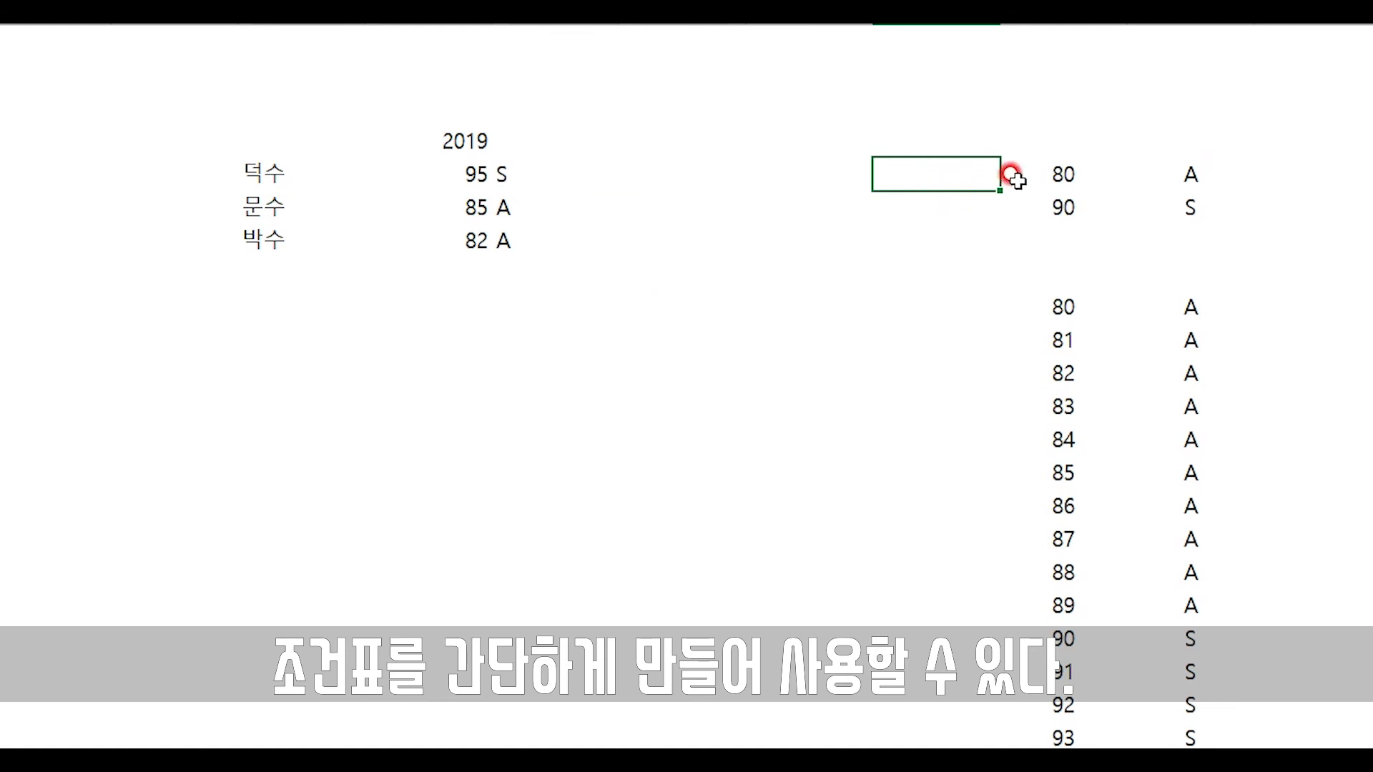
left_click(1012, 176)
left_click(1019, 218, "ctrl")
left_click_drag(427, 174, 444, 238)
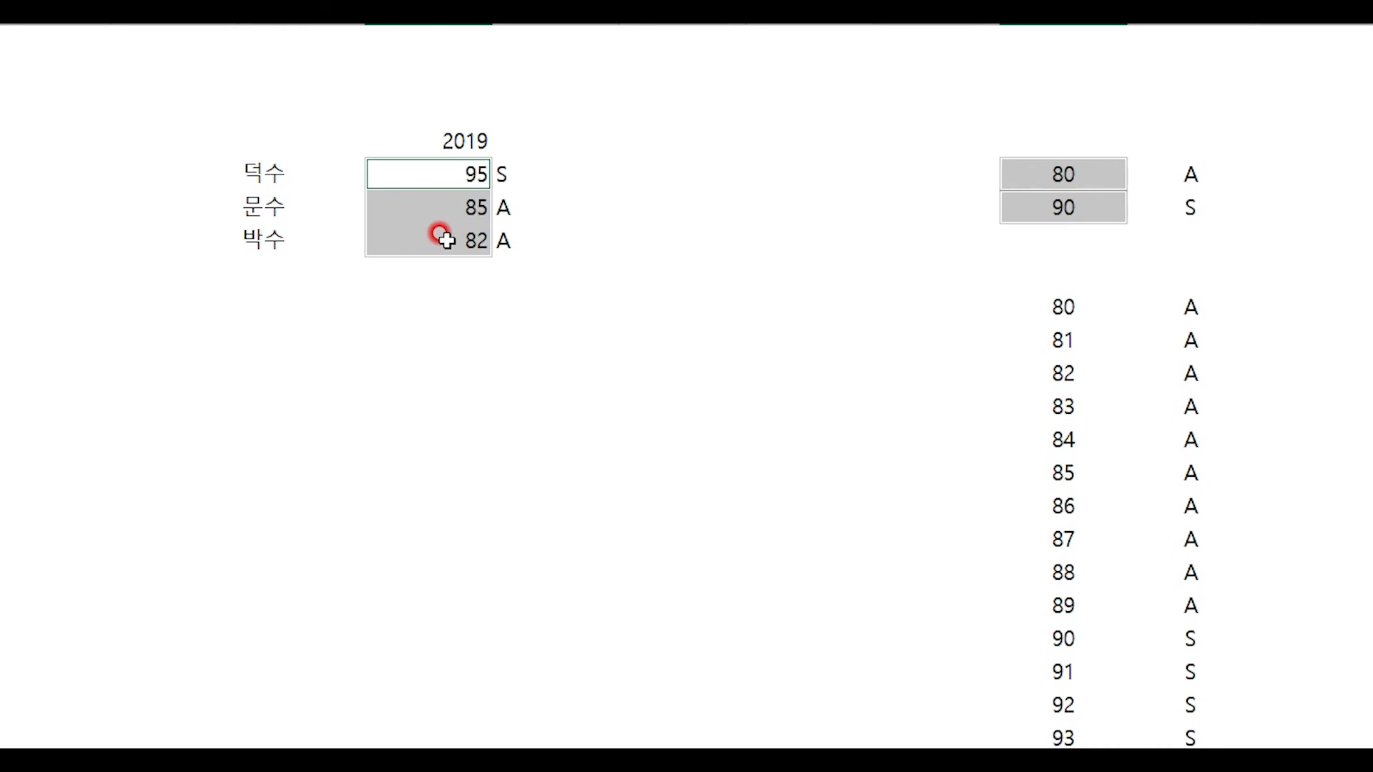
Enter the sample range text 80~89 in I34 above the grade table.
scroll(442, 236, "up", 1)
left_click(984, 175)
type("80~89")
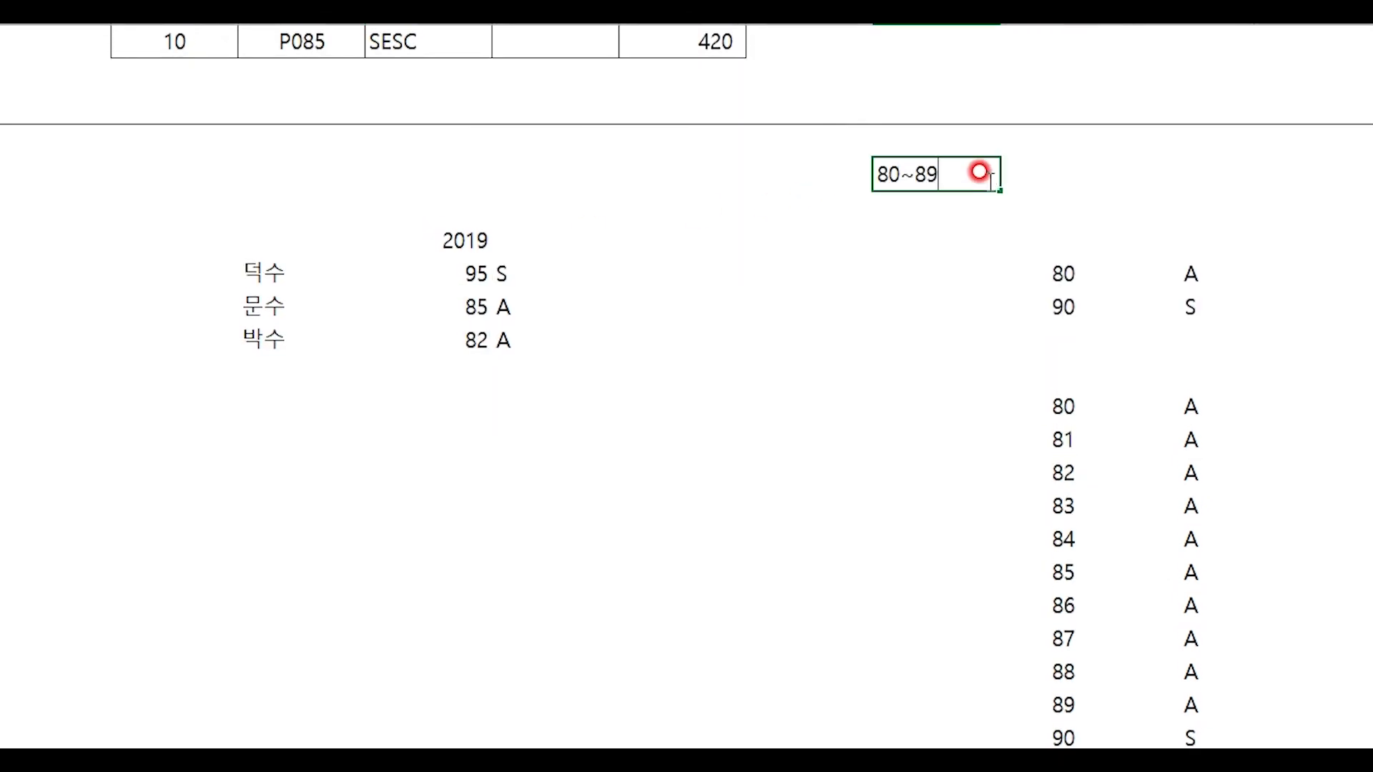
key("Tab")
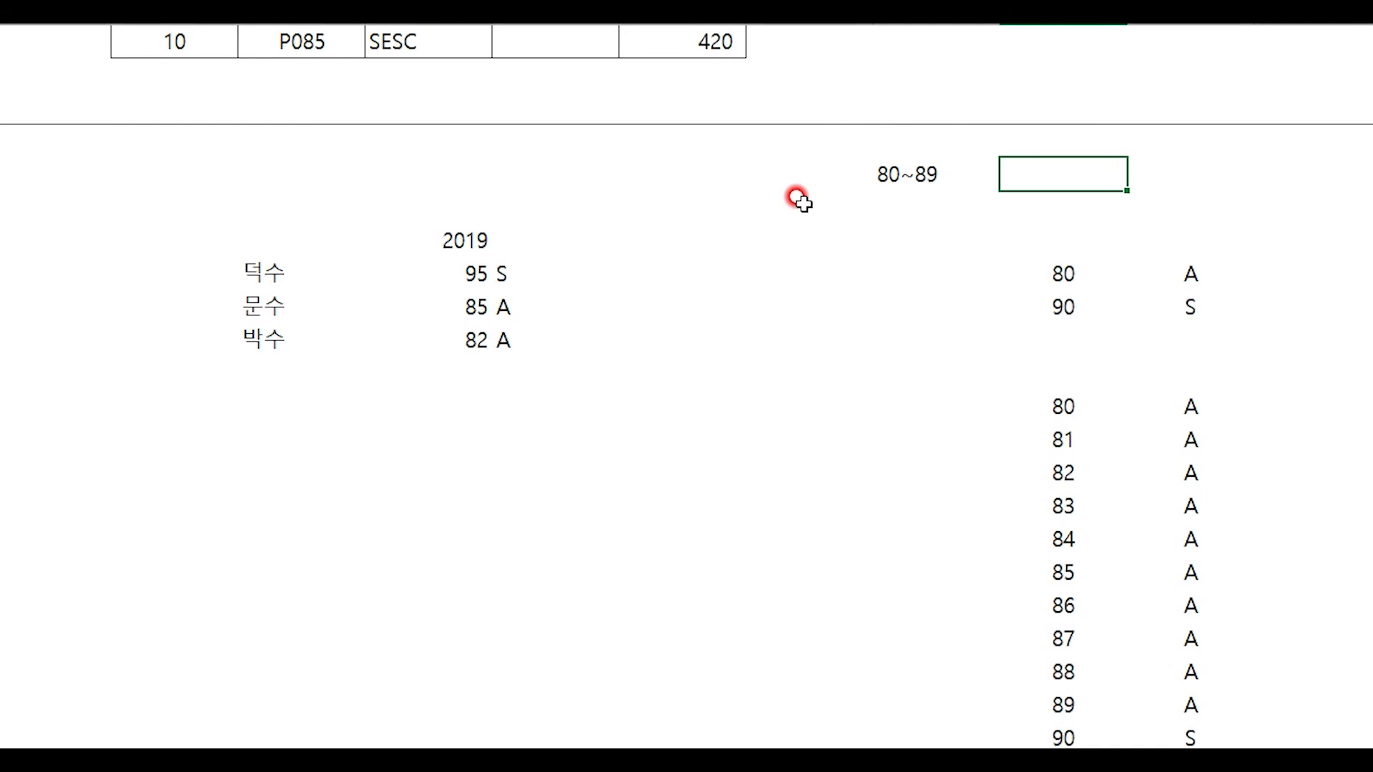
Switch to the 설명 sheet and review the 주의사항 notes on the lookup range and the fourth argument.
scroll(799, 201, "up", 7)
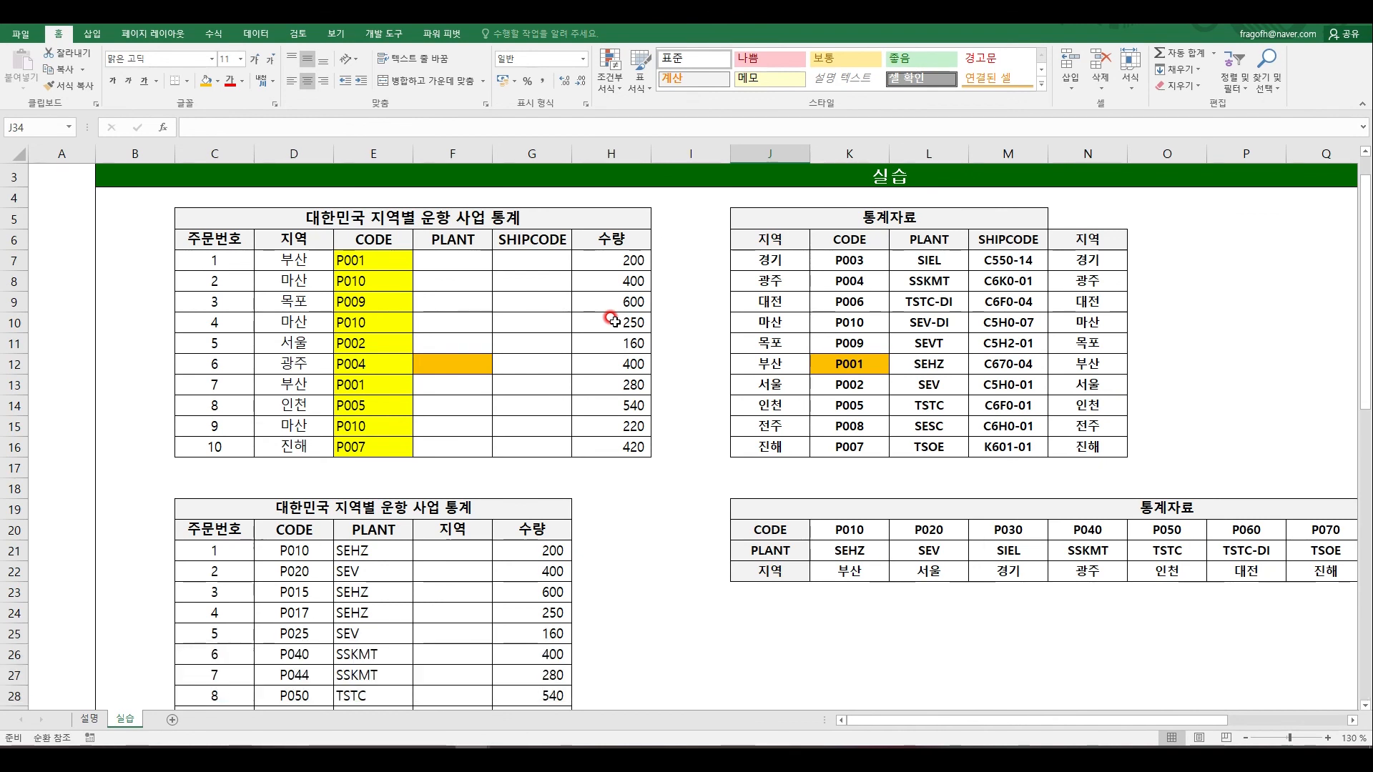
left_click(87, 719)
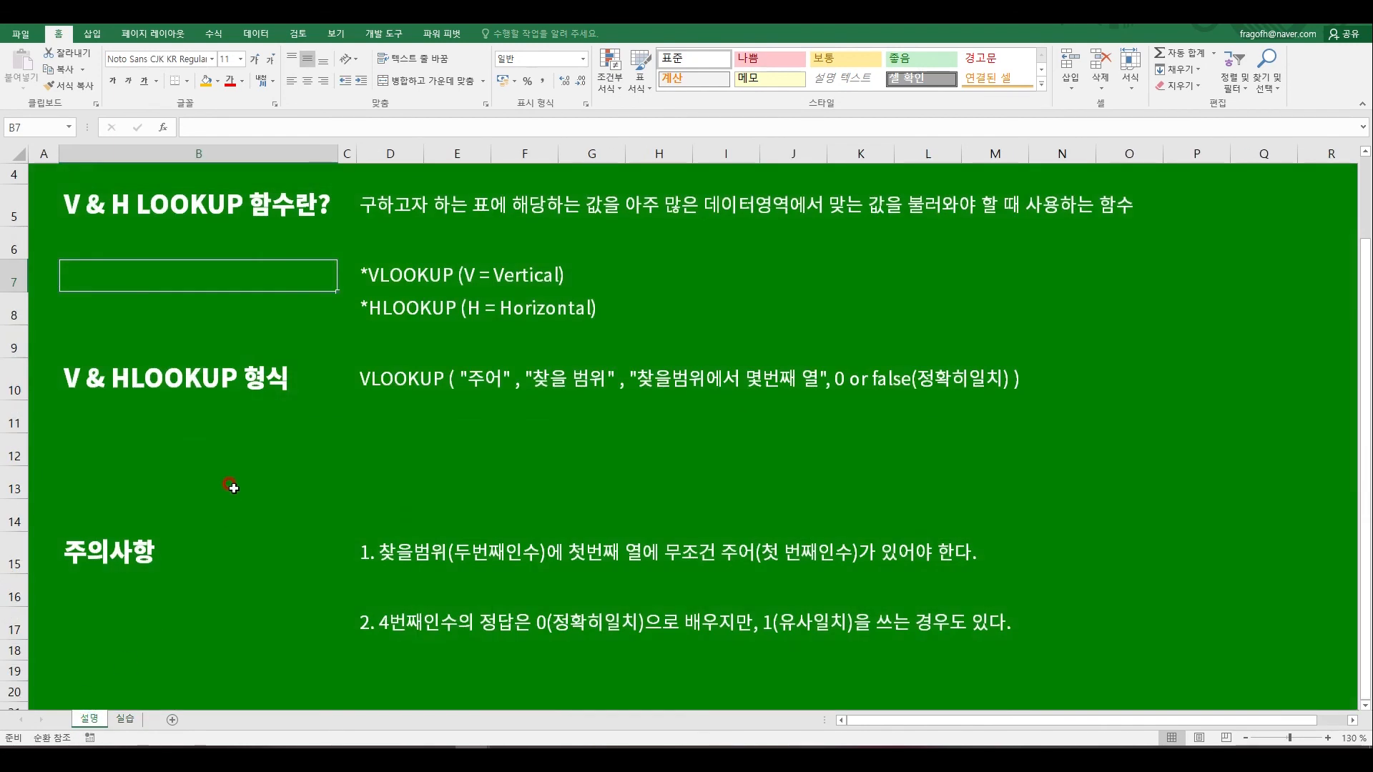
scroll(231, 486, "down", 1)
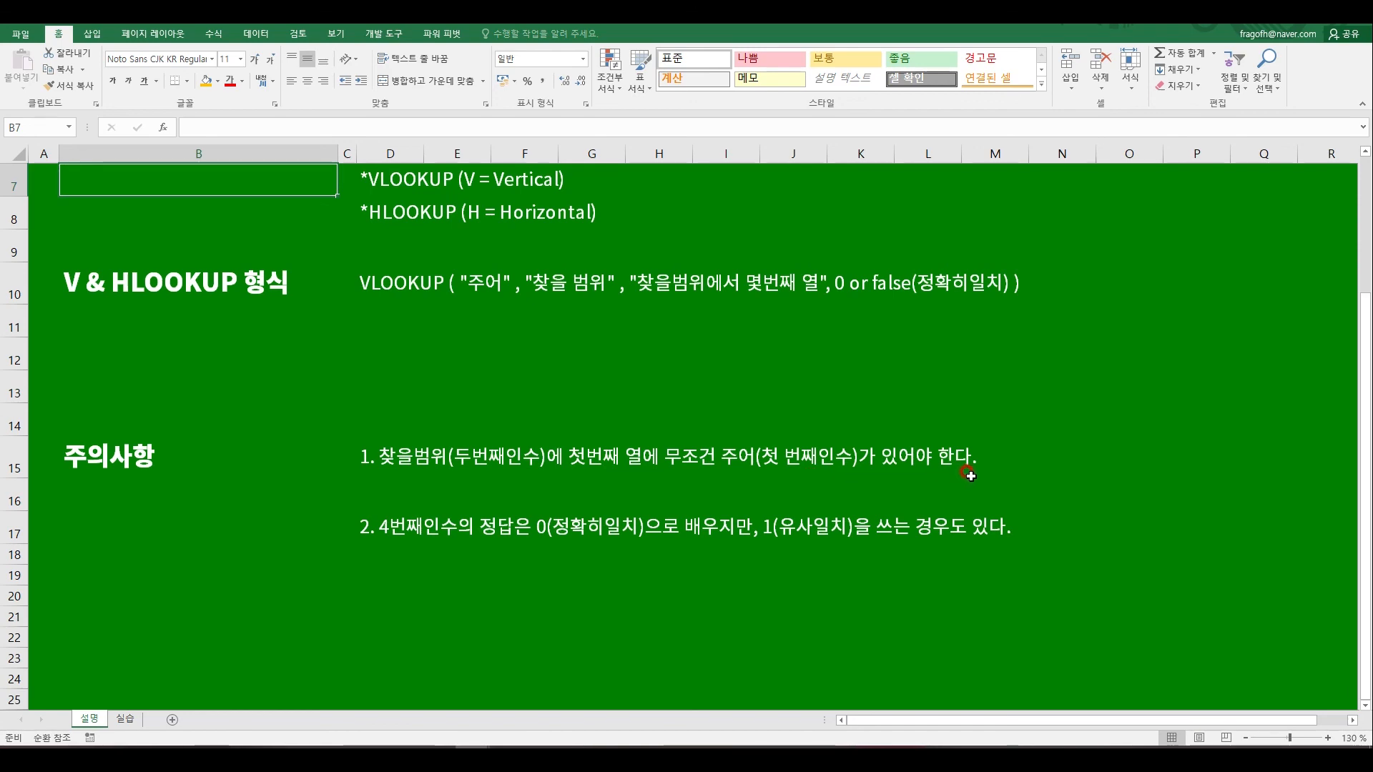
scroll(969, 476, "up", 1)
Compare the 지역 columns of the first order table and 통계자료 on the 실습 sheet, and return to the notes on the 설명 sheet.
left_click(125, 719)
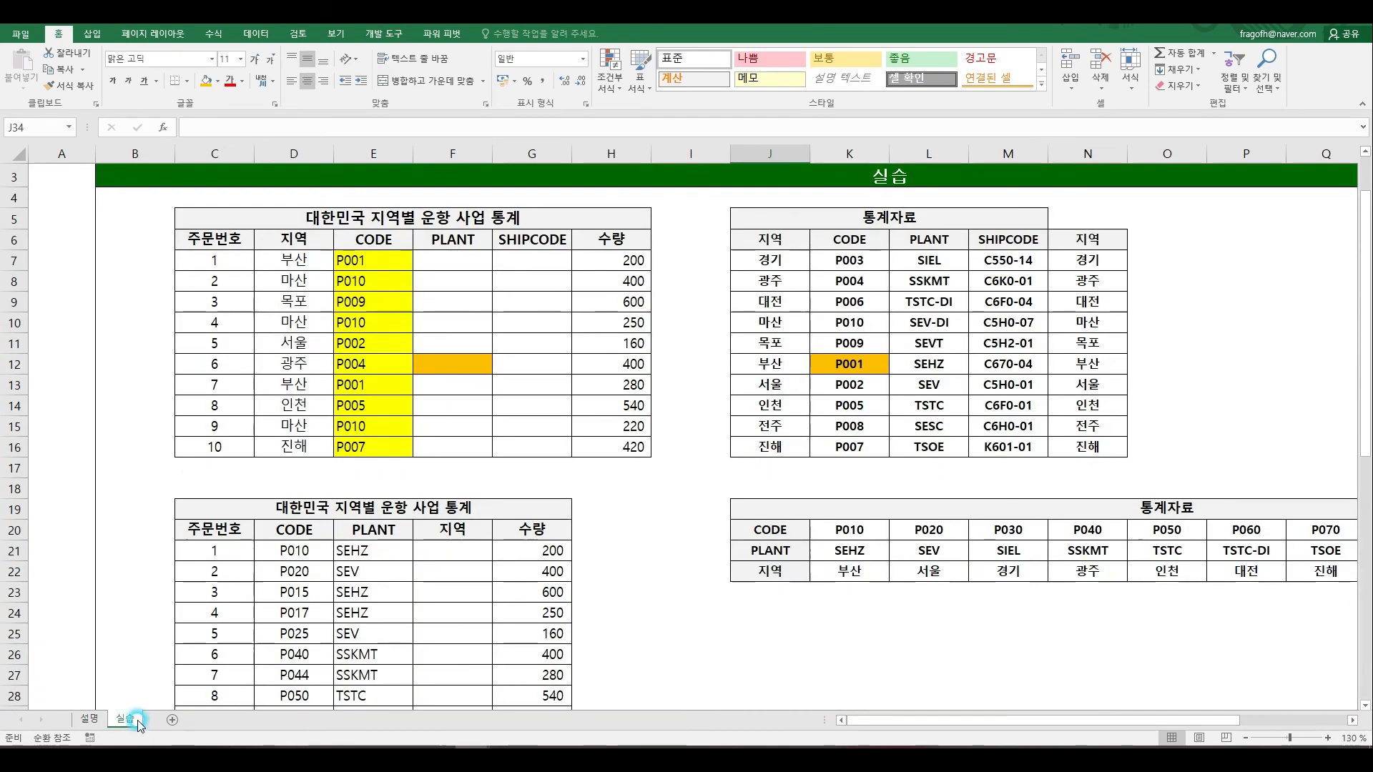
left_click_drag(314, 310, 308, 493)
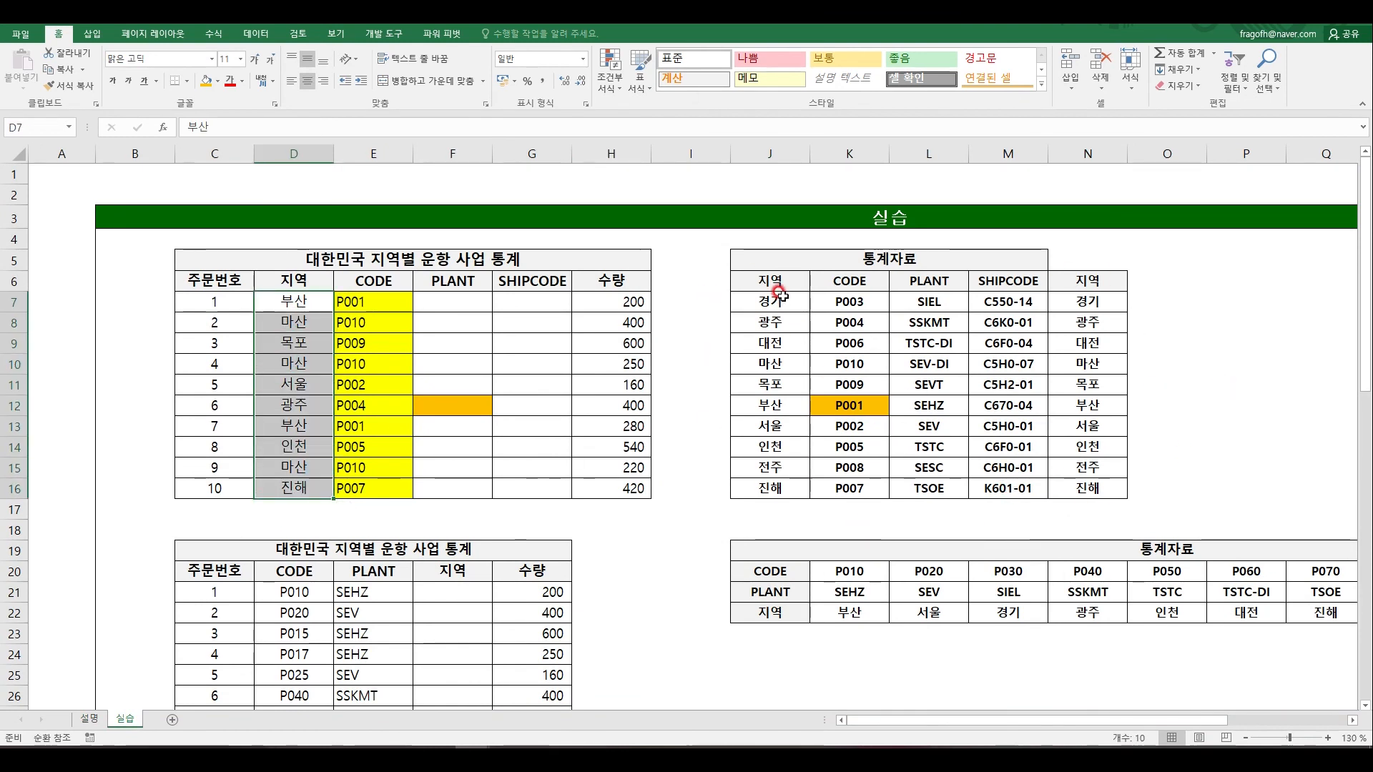
left_click_drag(776, 285, 766, 483)
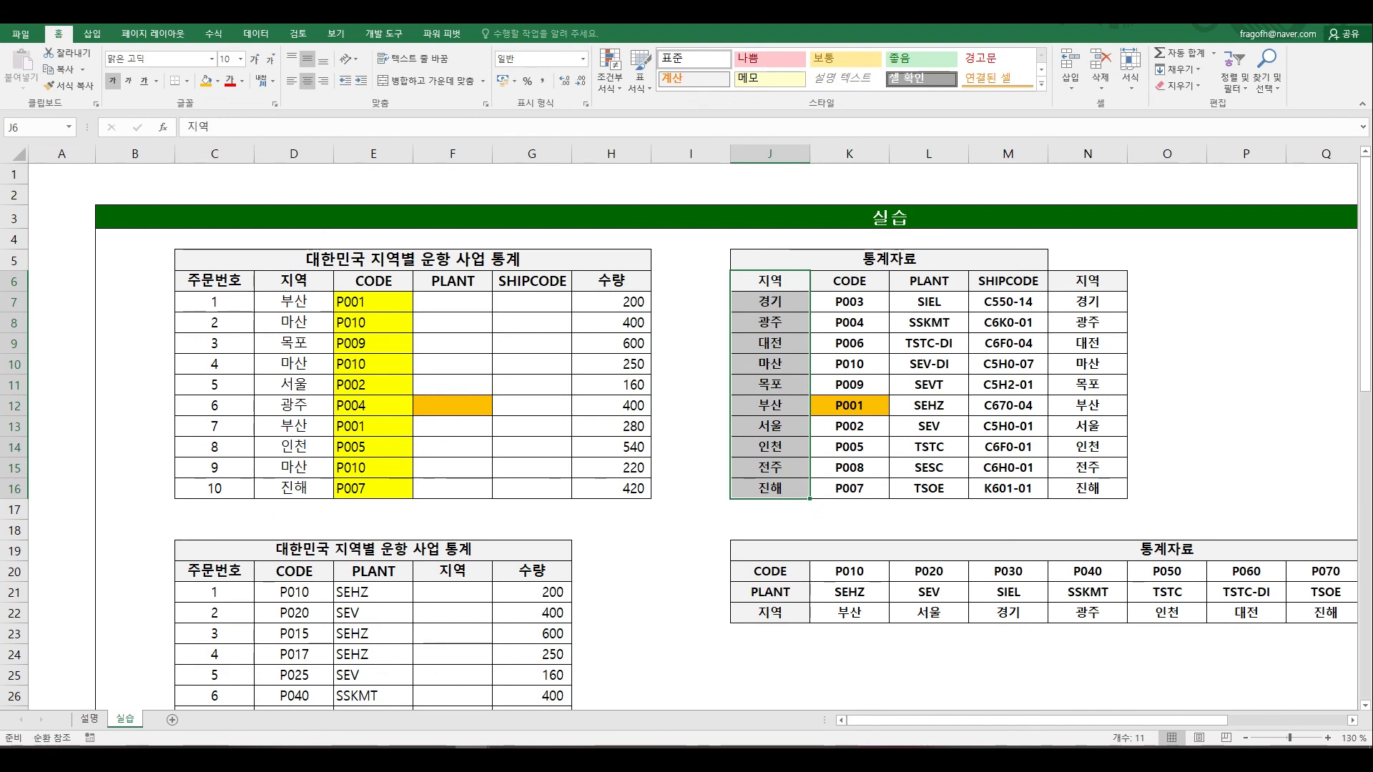
left_click(89, 719)
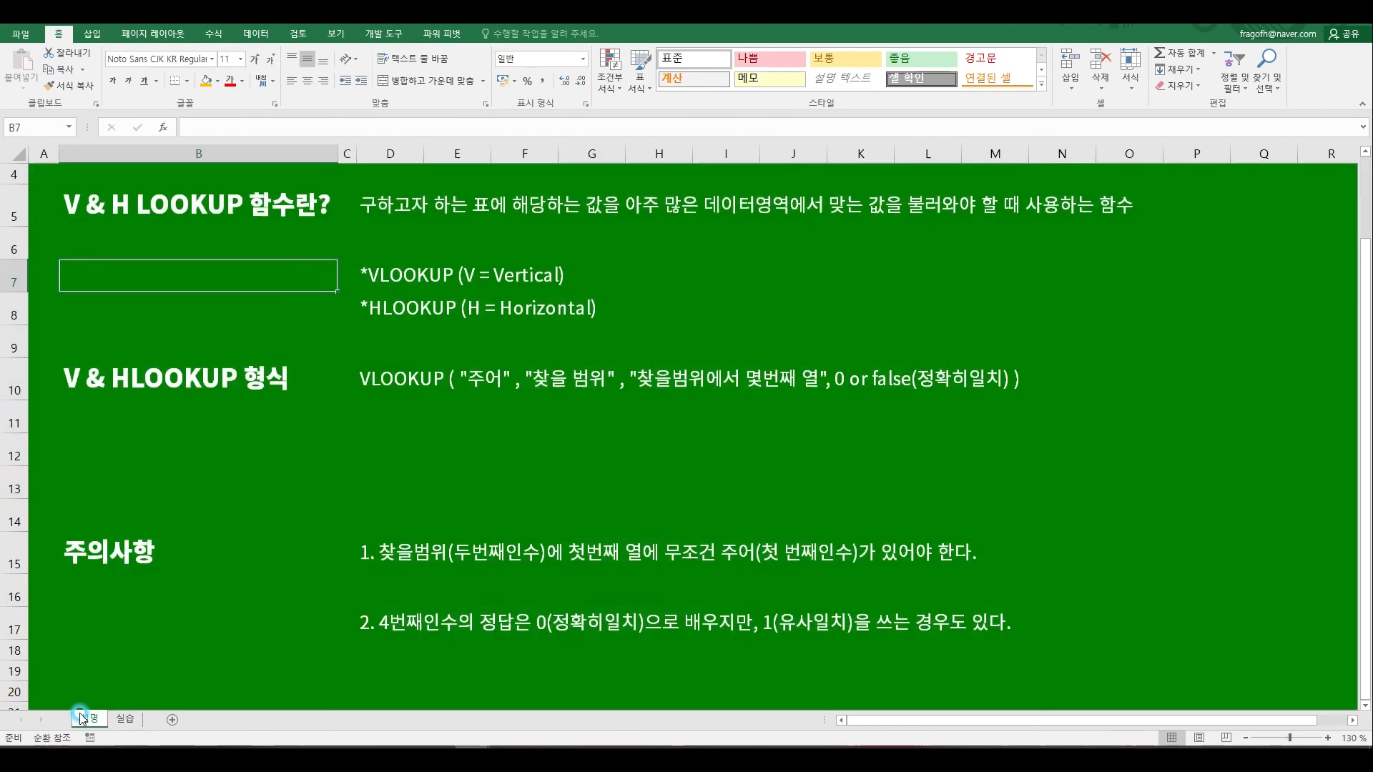
left_click(395, 655)
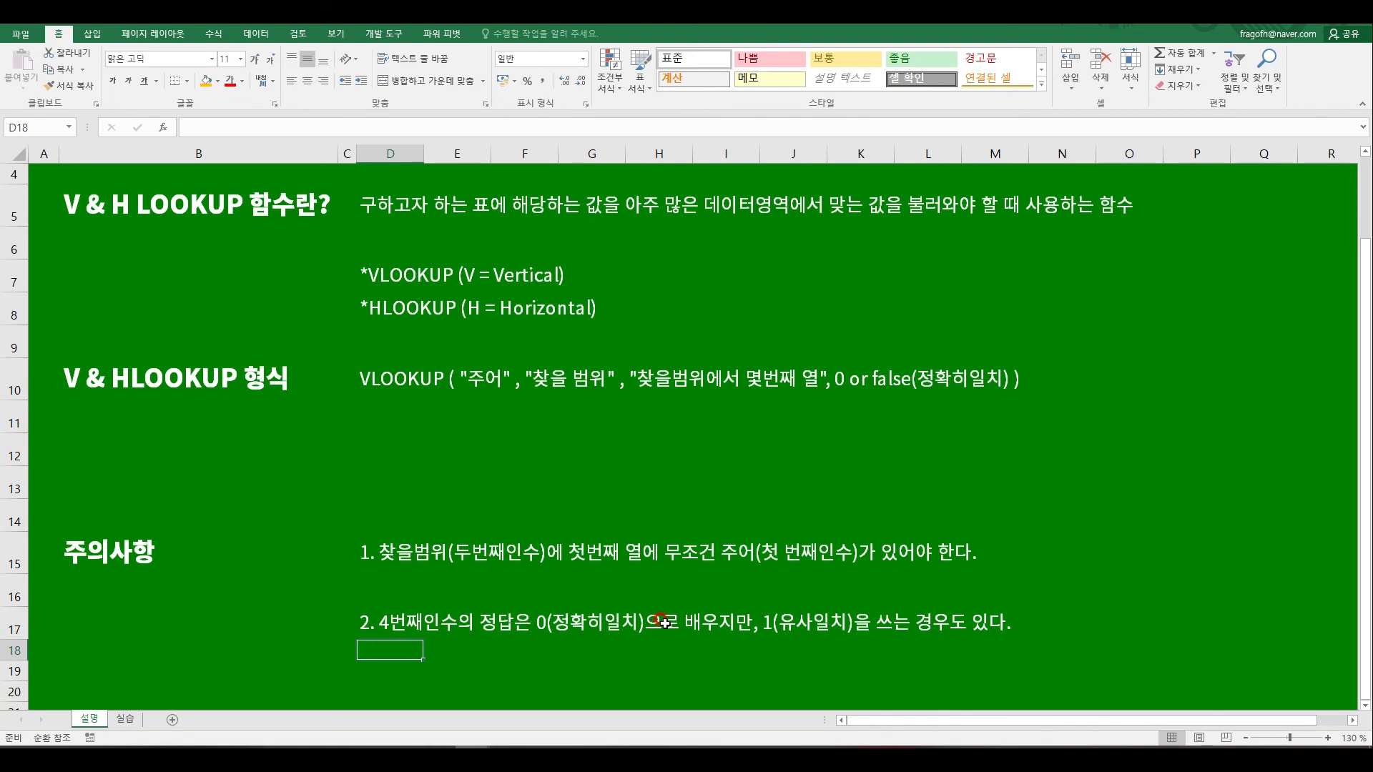